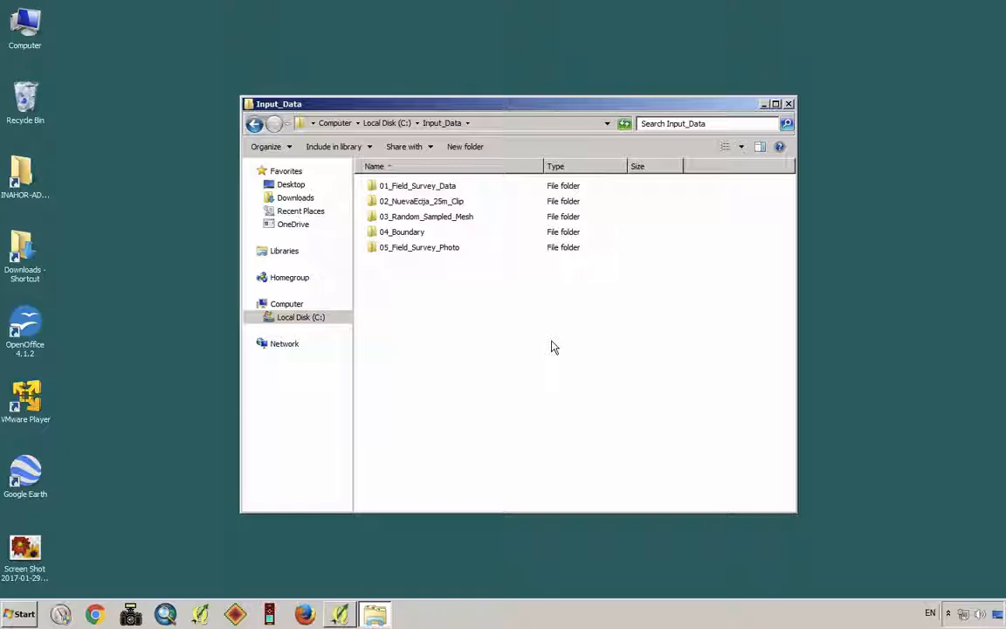
- Switch to QGIS and add the shapefile RS150_NuevaEcija_JoinADB.shp from the 03_Random_Sampled_Mesh folder as a vector layer
click(428, 218)
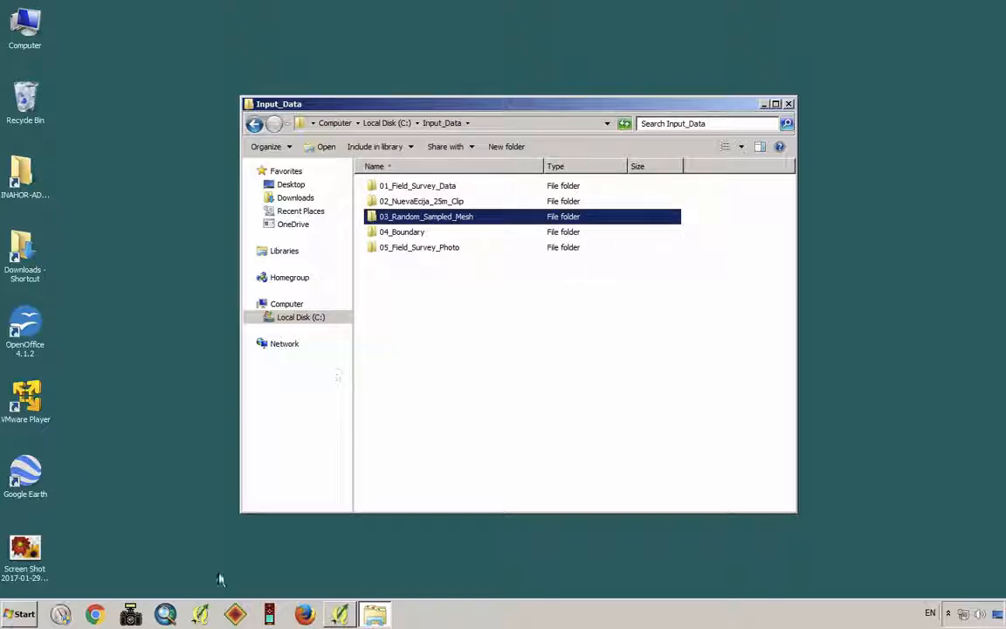
click(201, 615)
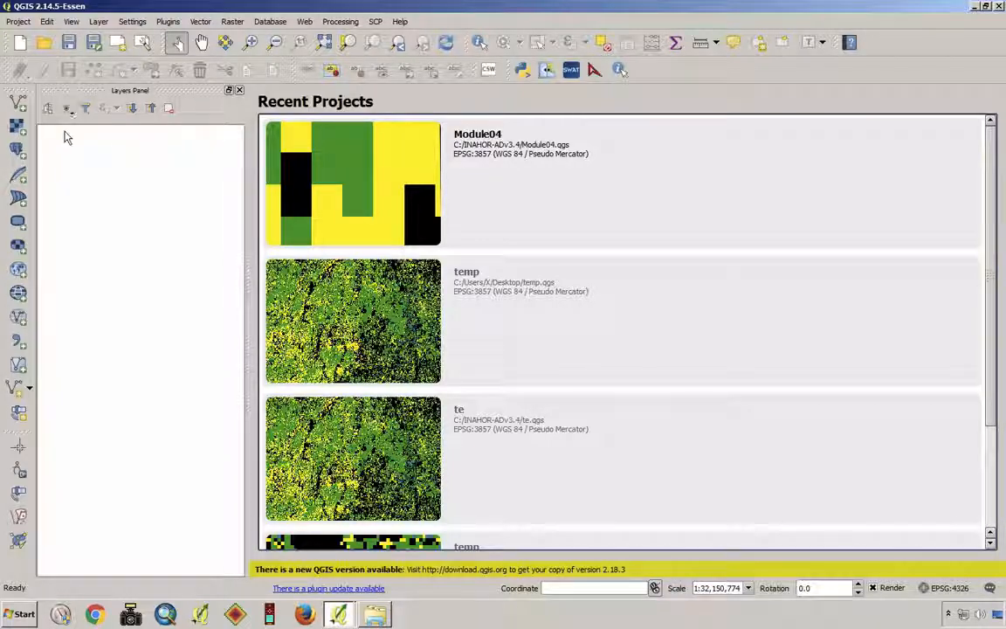
click(17, 103)
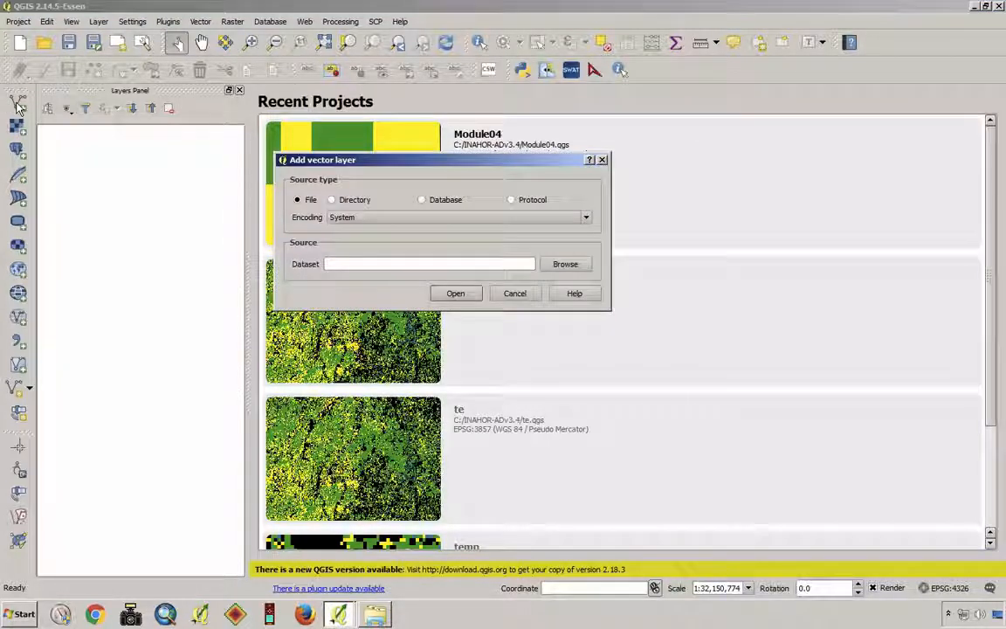
click(572, 265)
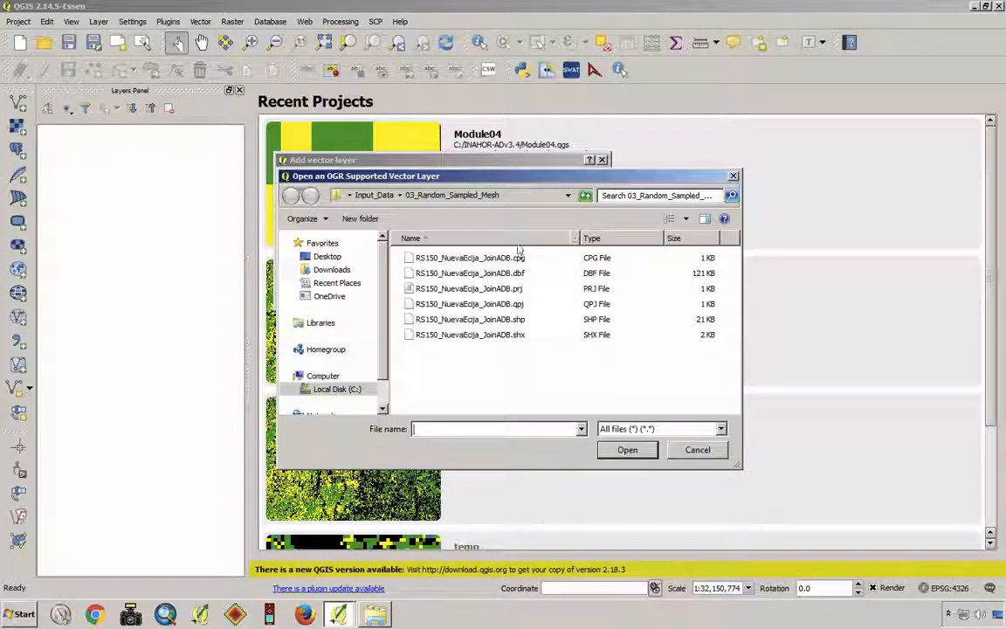
click(372, 197)
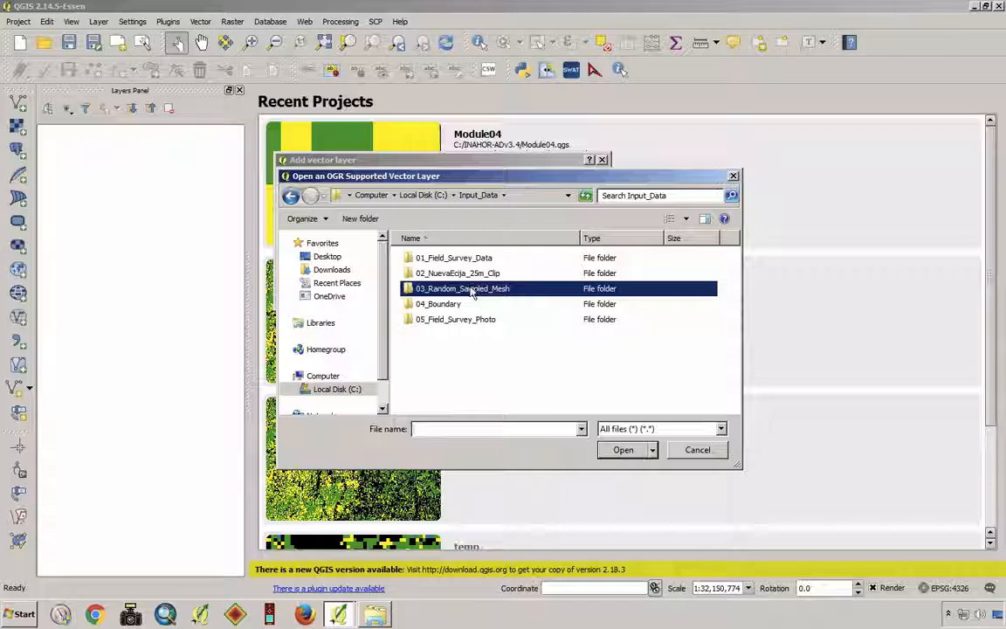
double_click(471, 289)
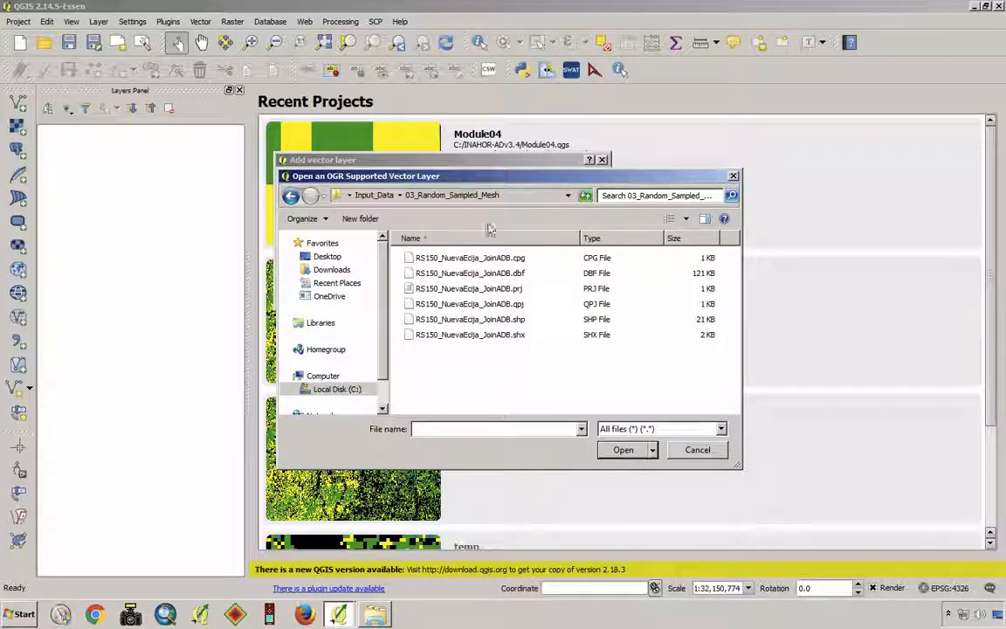
click(497, 321)
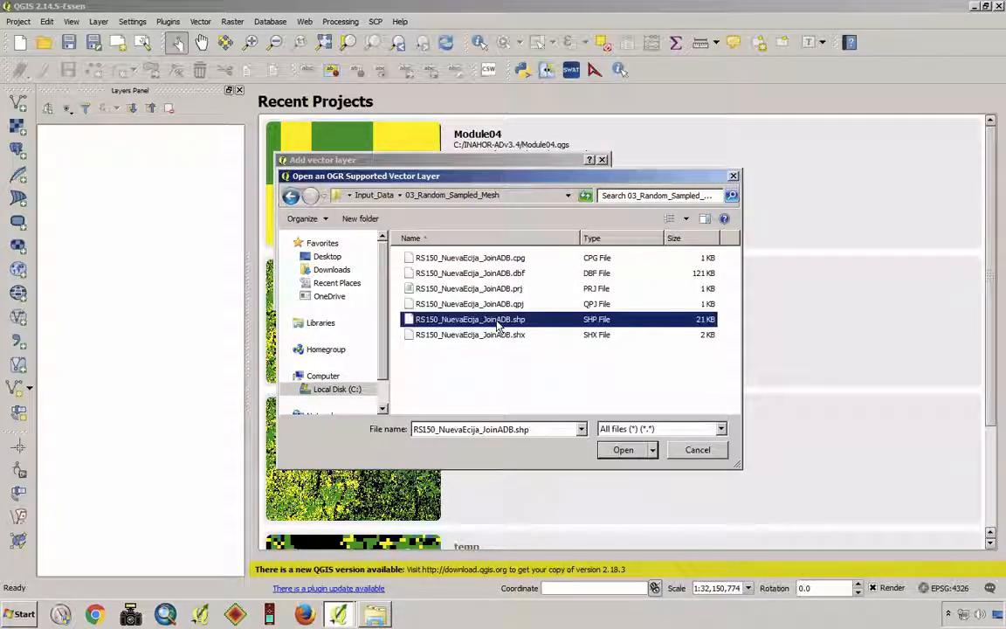
click(634, 455)
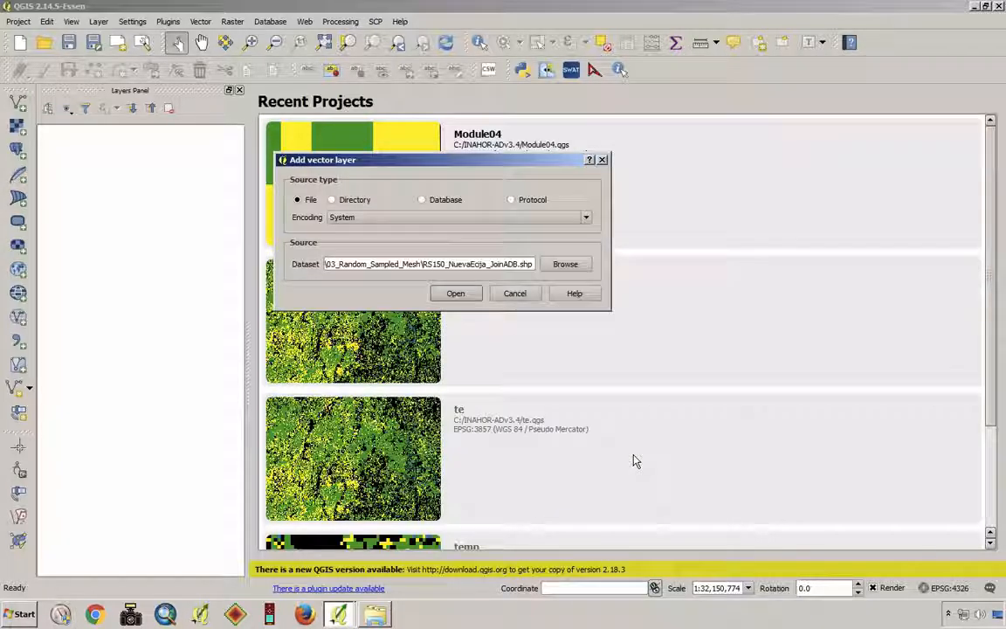
click(458, 293)
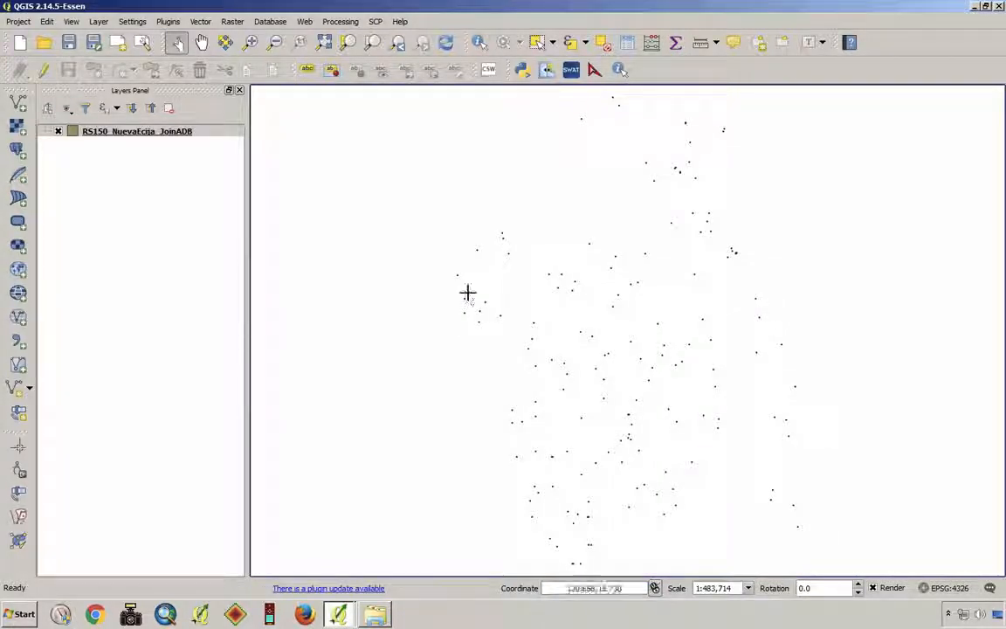
- Open the attribute table of the RS150_NuevaEcija_JoinADB layer and sort it by ID in ascending order
click(251, 42)
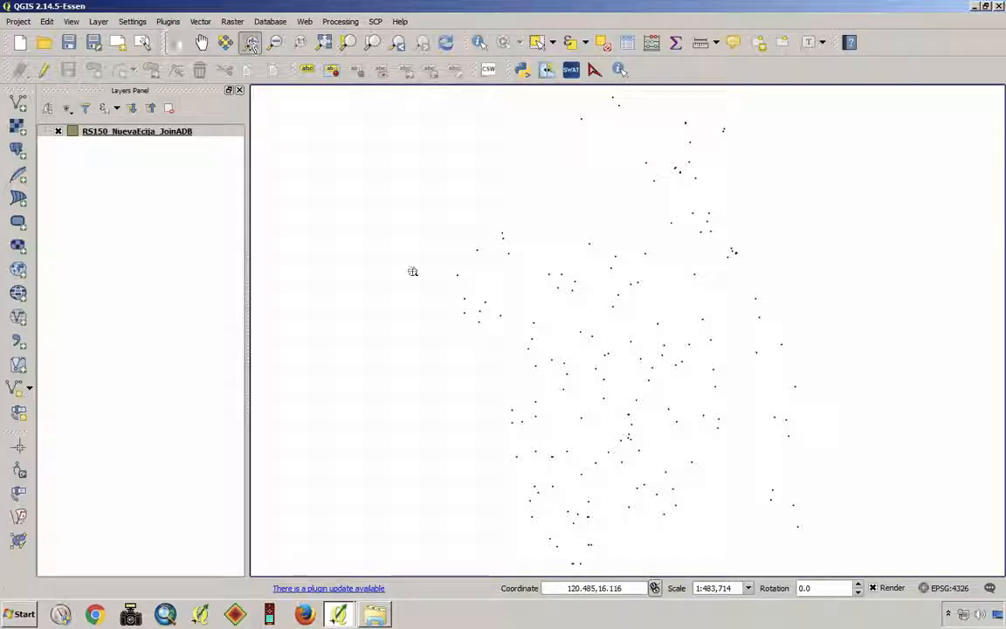
drag(444, 281, 499, 335)
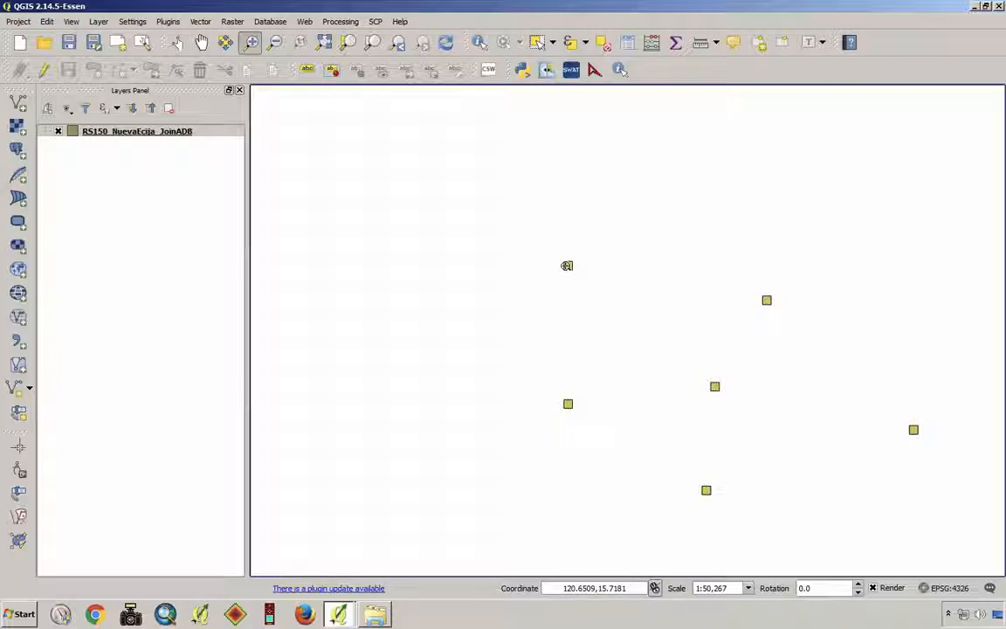
click(120, 135)
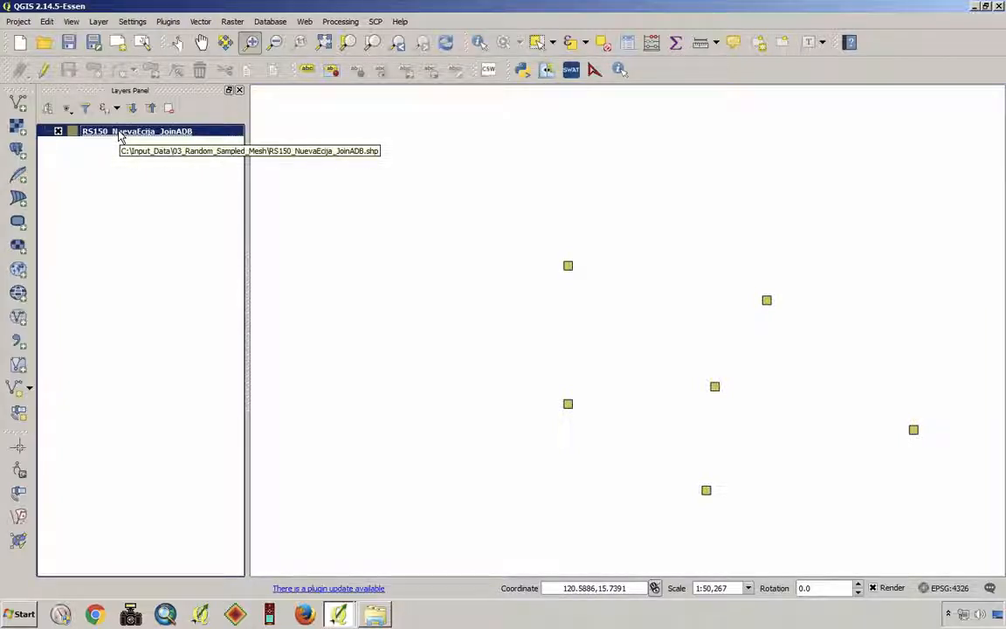
right_click(119, 136)
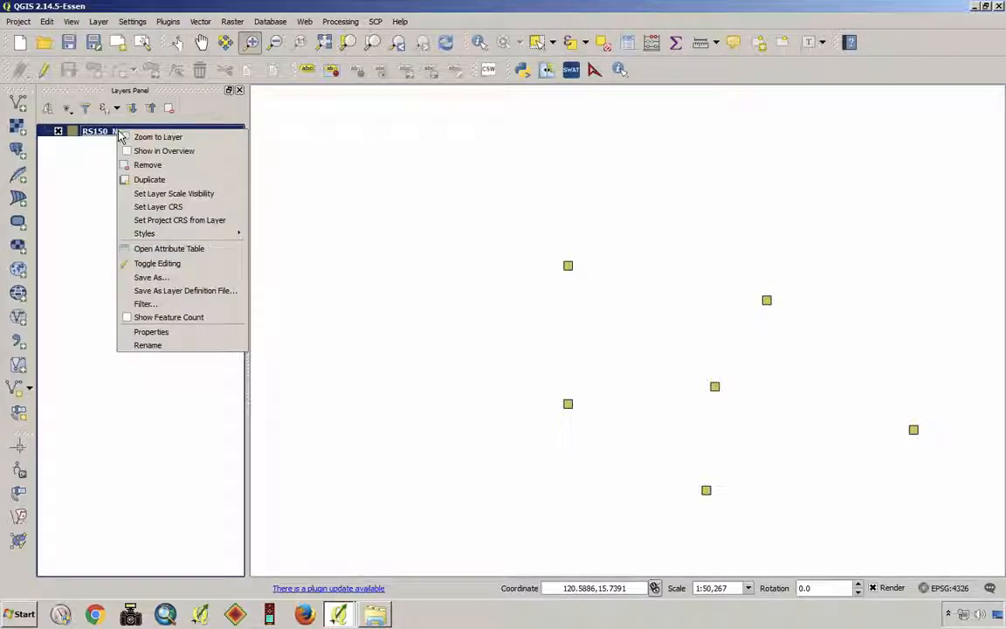
click(200, 250)
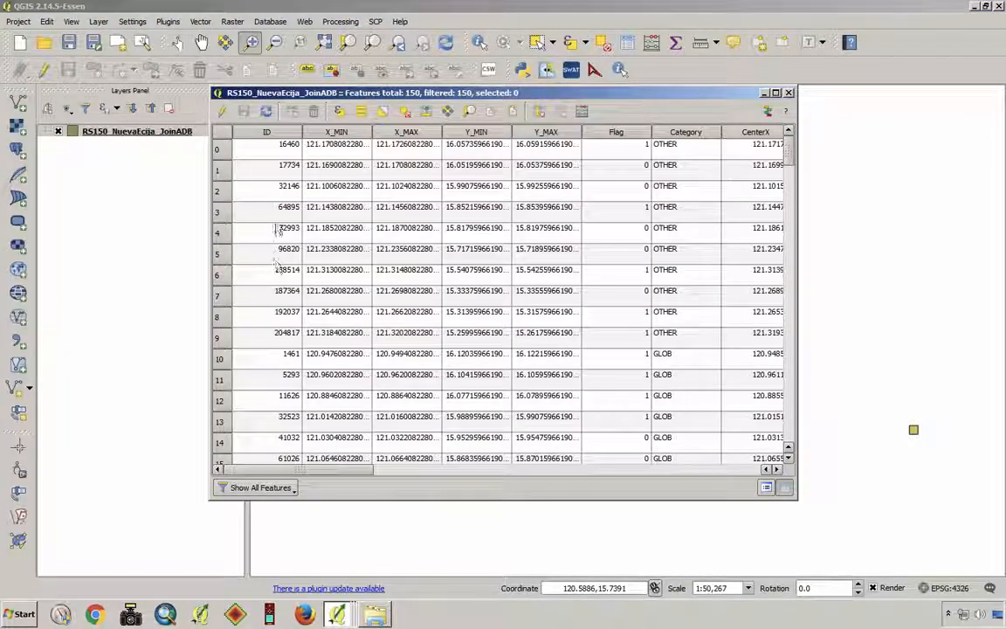
click(285, 134)
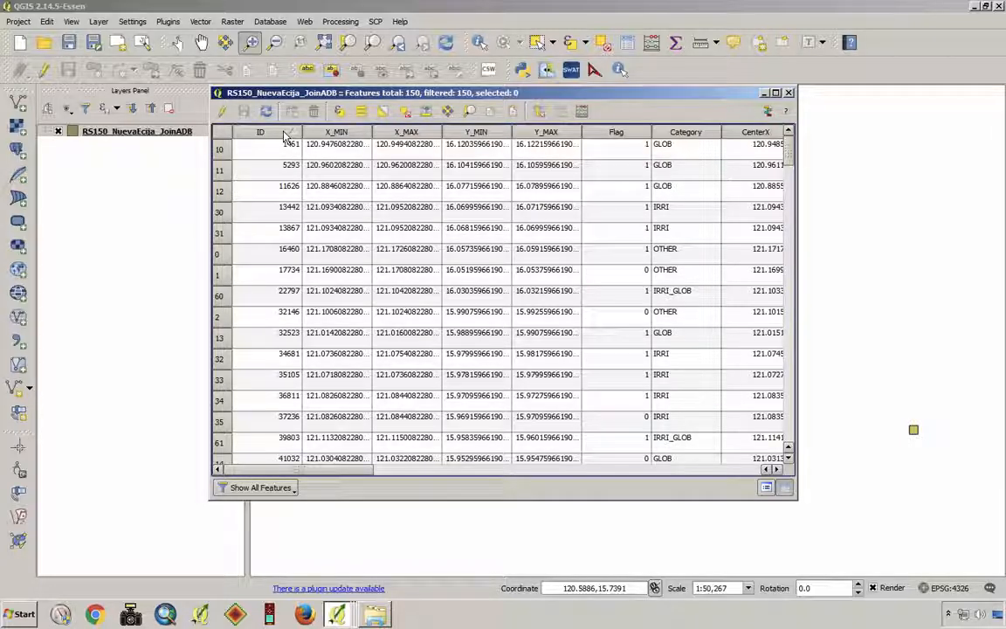
click(281, 134)
click(277, 133)
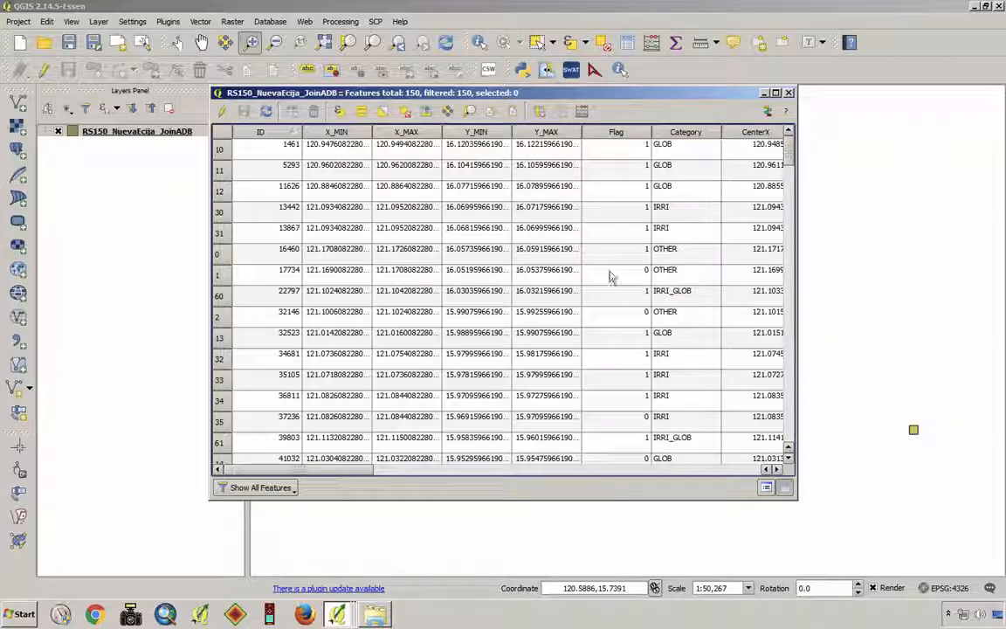
- Look through the mesh layer's attribute columns as far as ADB_Flag and back to ID, then return to the map
drag(325, 472, 730, 458)
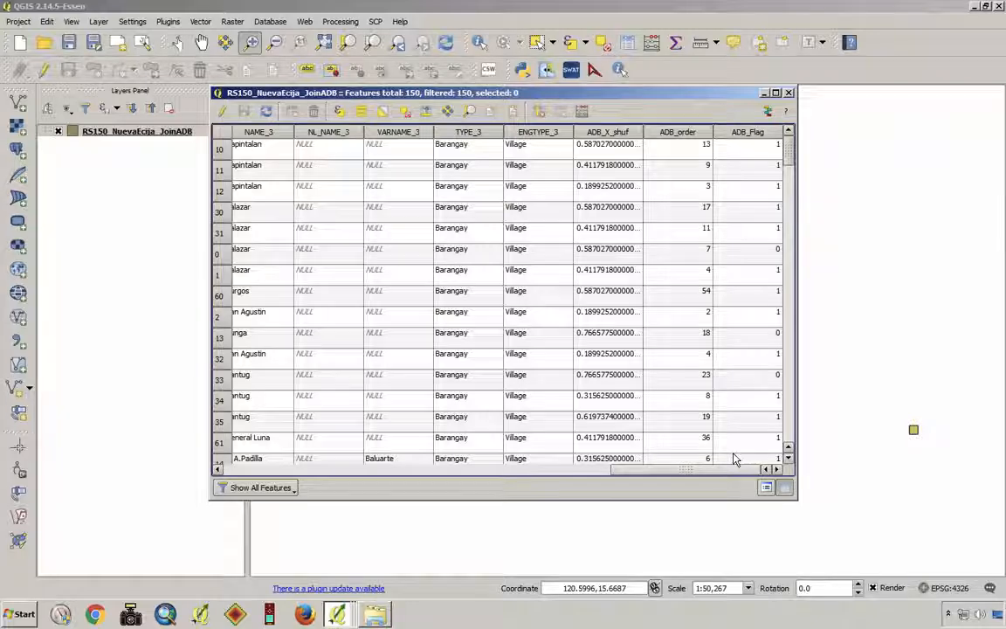
drag(736, 459, 301, 464)
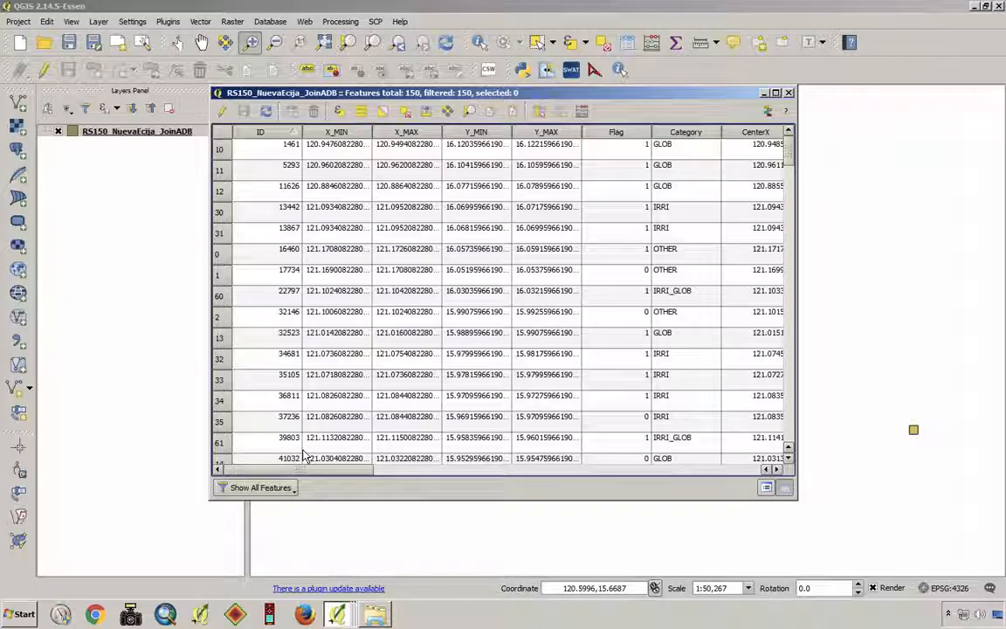
click(269, 151)
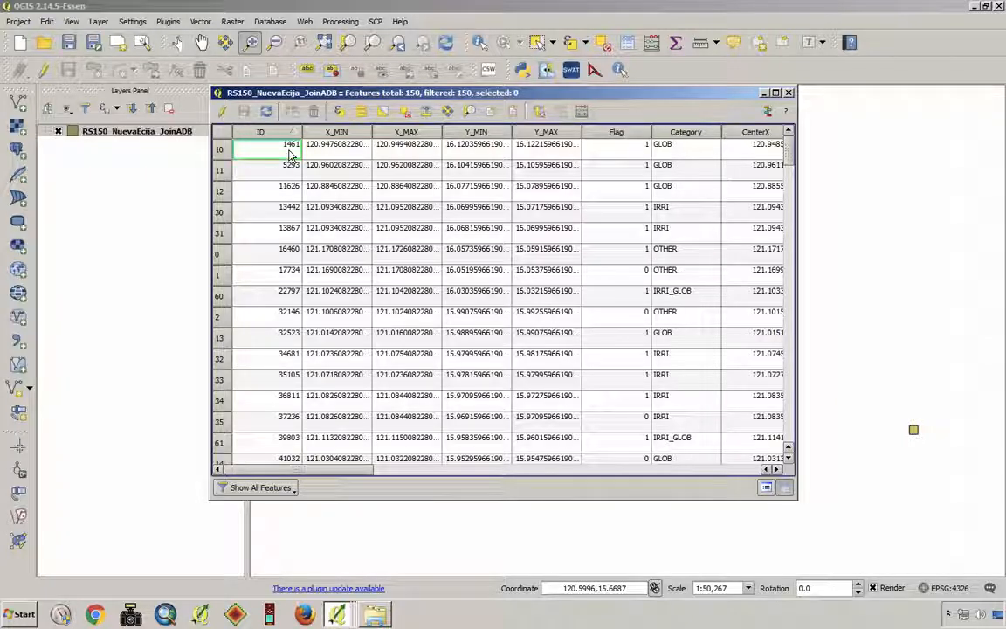
click(184, 194)
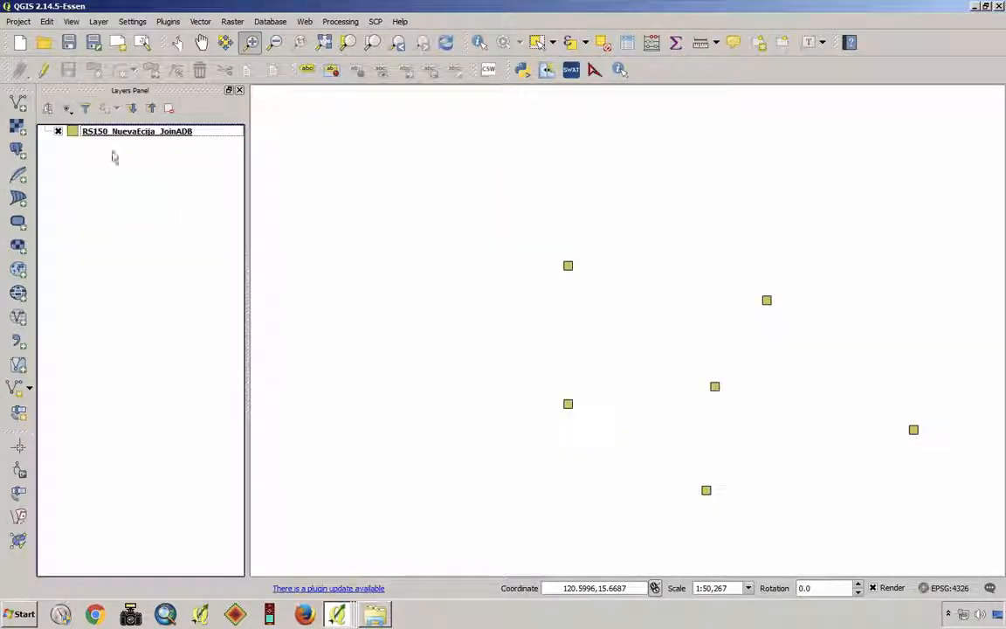
- Add the table FieldSurveyData_SectionB.csv from the 01_Field_Survey_Data folder as a vector layer
click(18, 103)
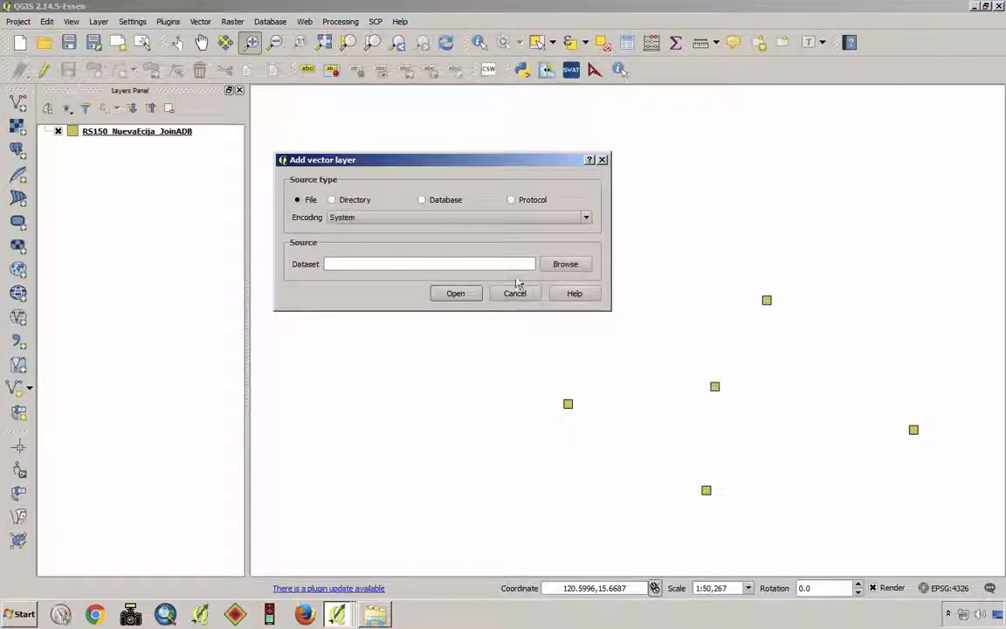
click(568, 265)
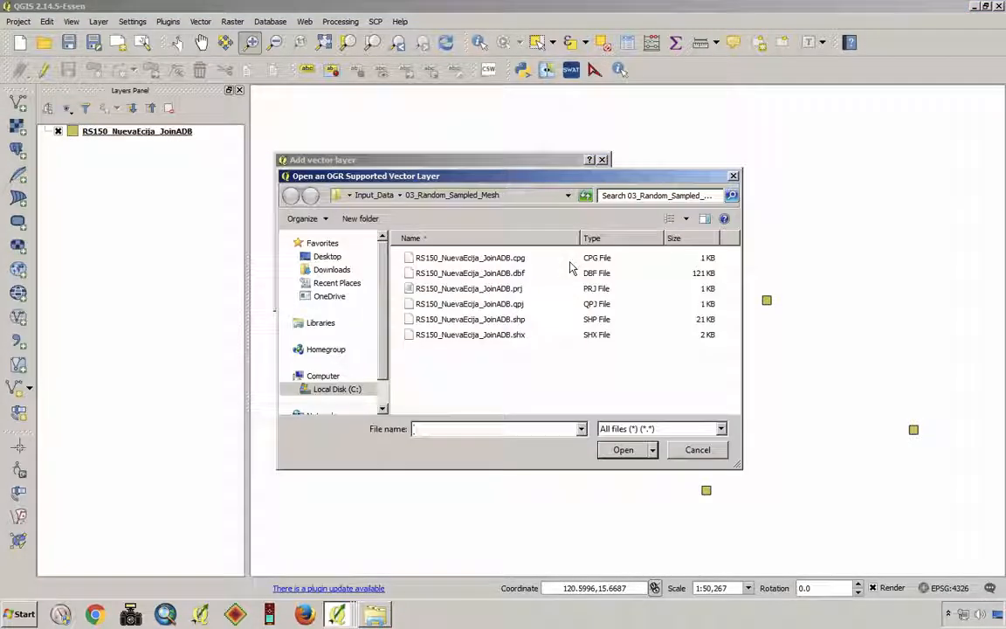
click(373, 195)
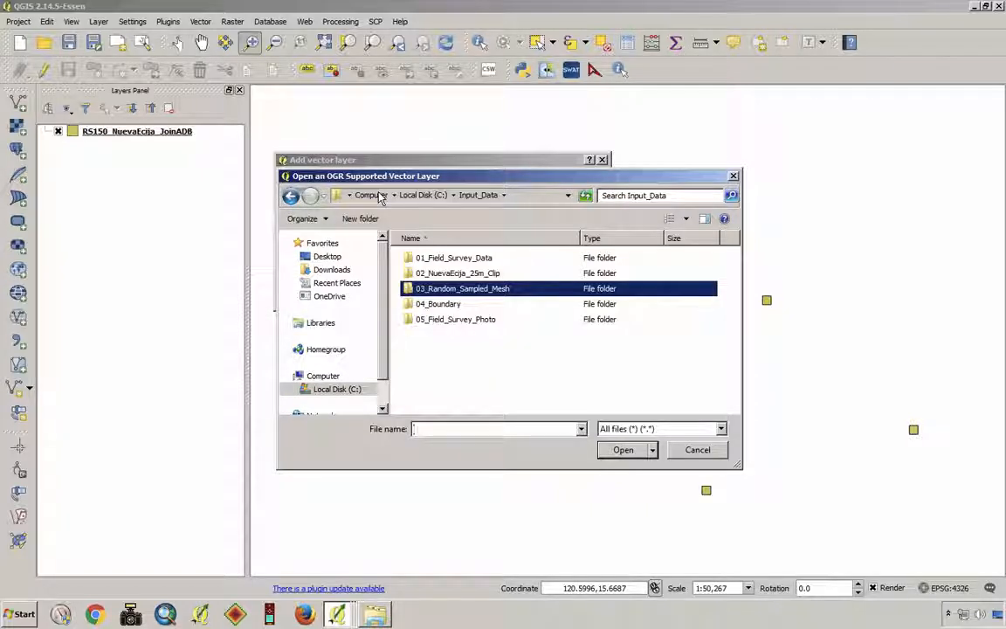
double_click(433, 257)
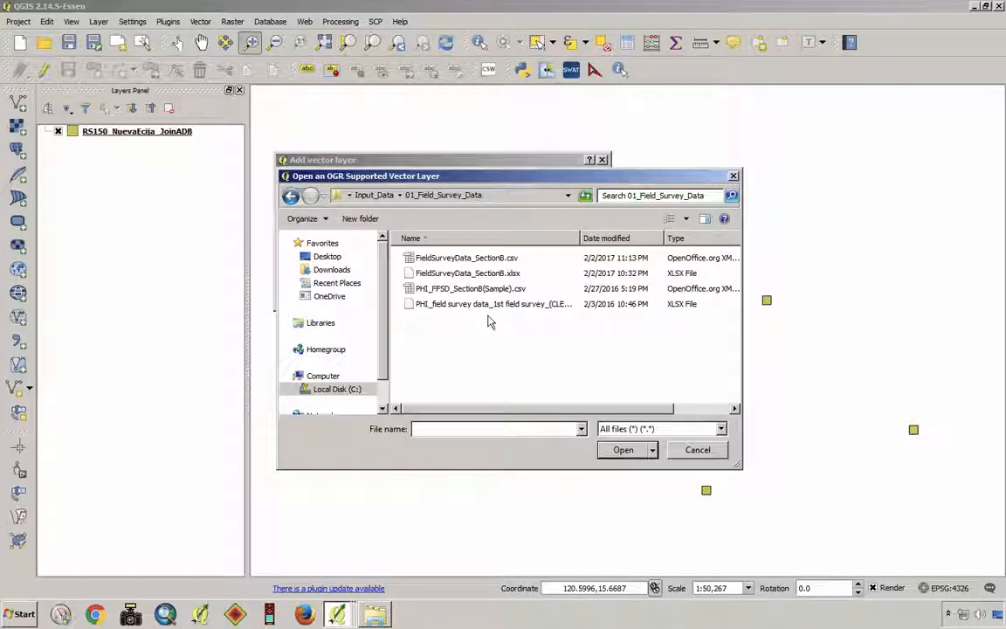
click(479, 261)
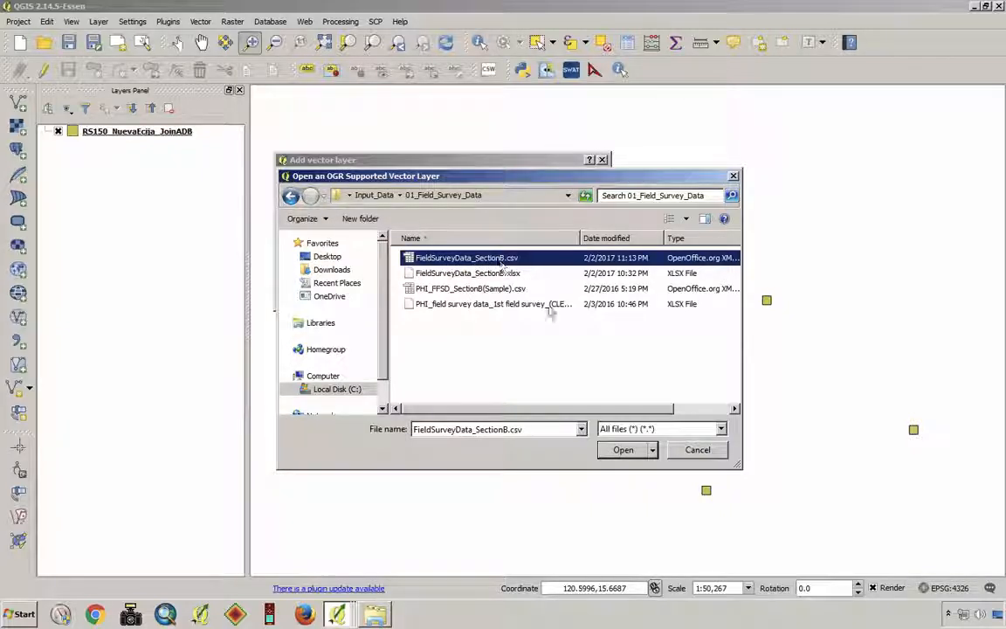
click(623, 451)
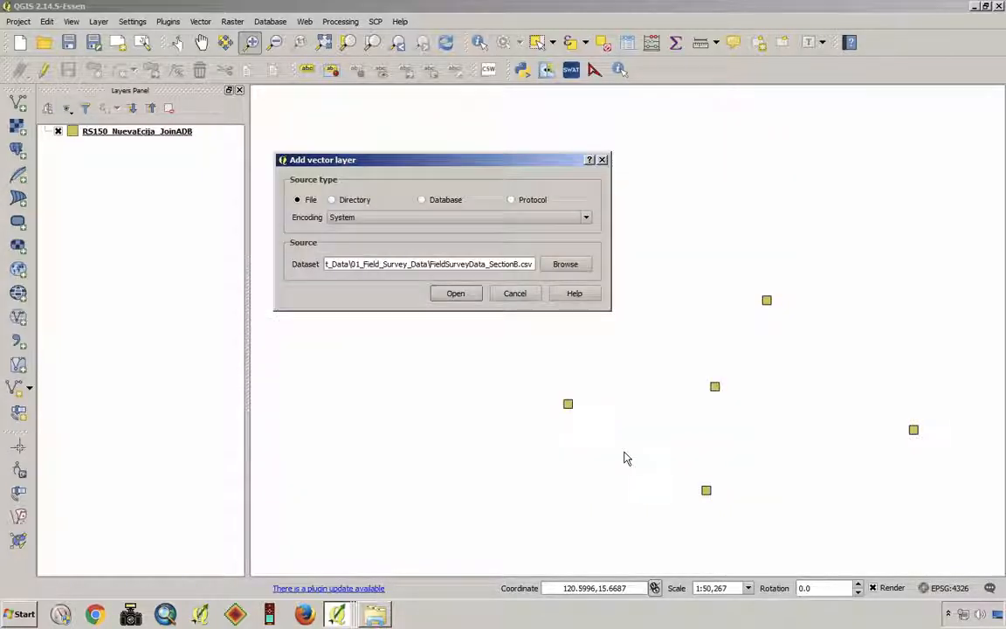
click(456, 293)
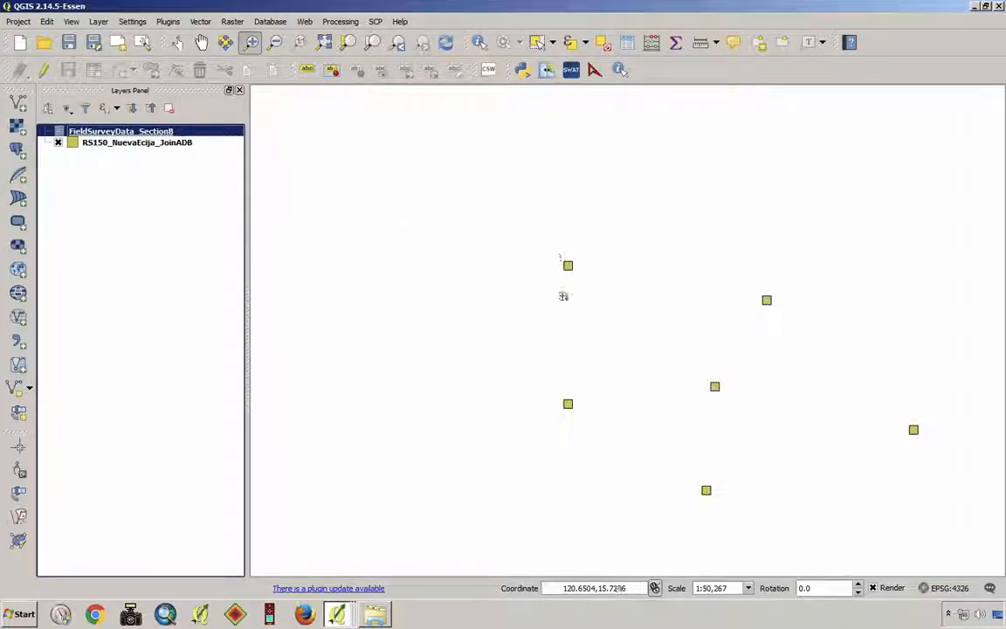
- Examine the columns and rows of the FieldSurveyData_SectionB attribute table, including the 0MeshID field, and close it
right_click(105, 131)
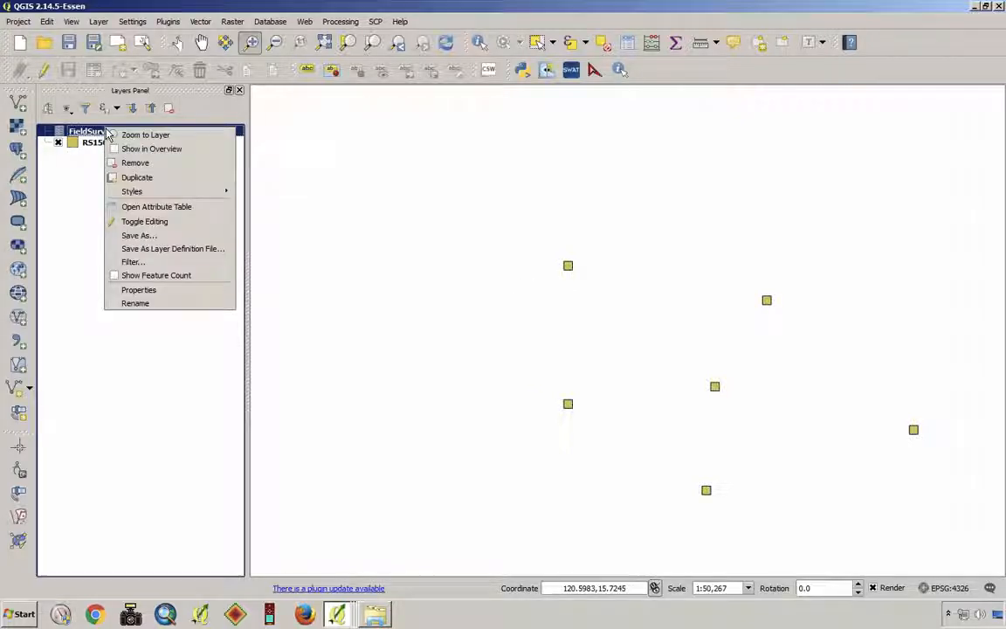
click(164, 206)
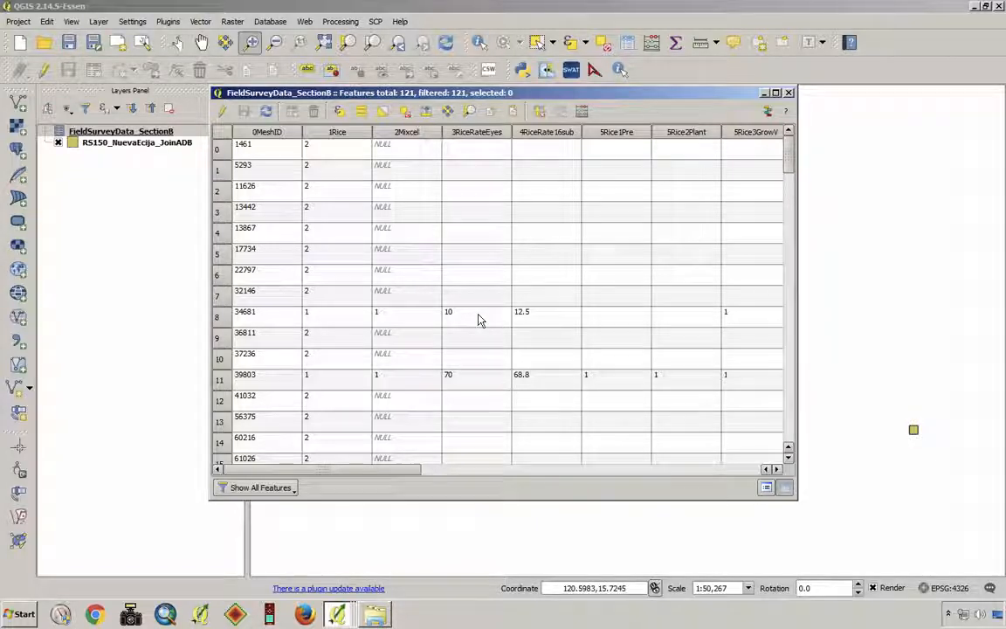
drag(407, 476, 719, 478)
scroll(544, 301, down, 4)
scroll(544, 302, down, 10)
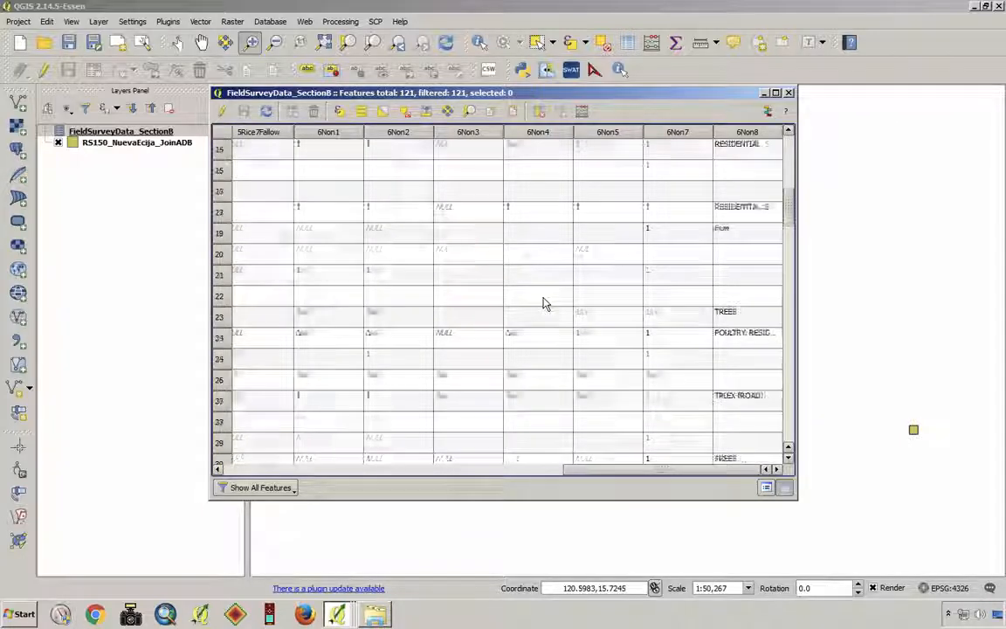
drag(621, 478, 262, 479)
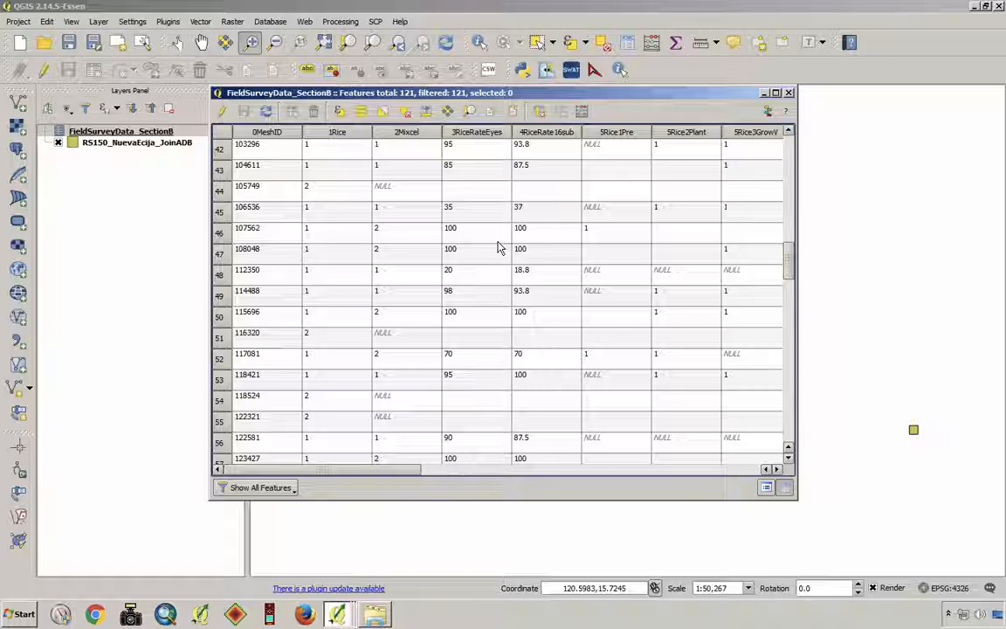
click(788, 92)
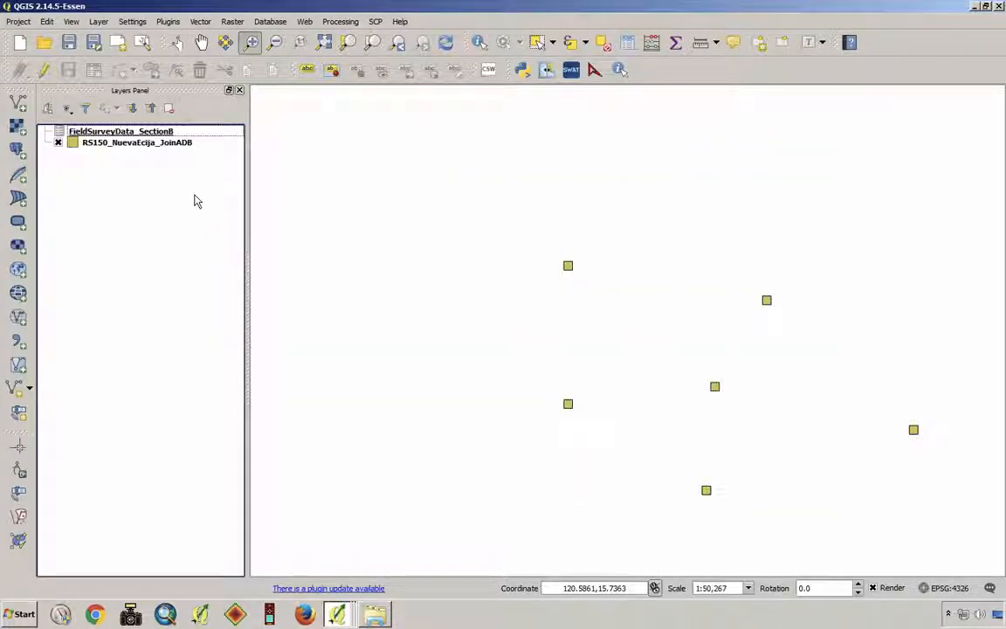
- Set up a vector join on the RS150_NuevaEcija_JoinADB layer with FieldSurveyData_SectionB, matching join field 0MeshID to target field ID
click(148, 145)
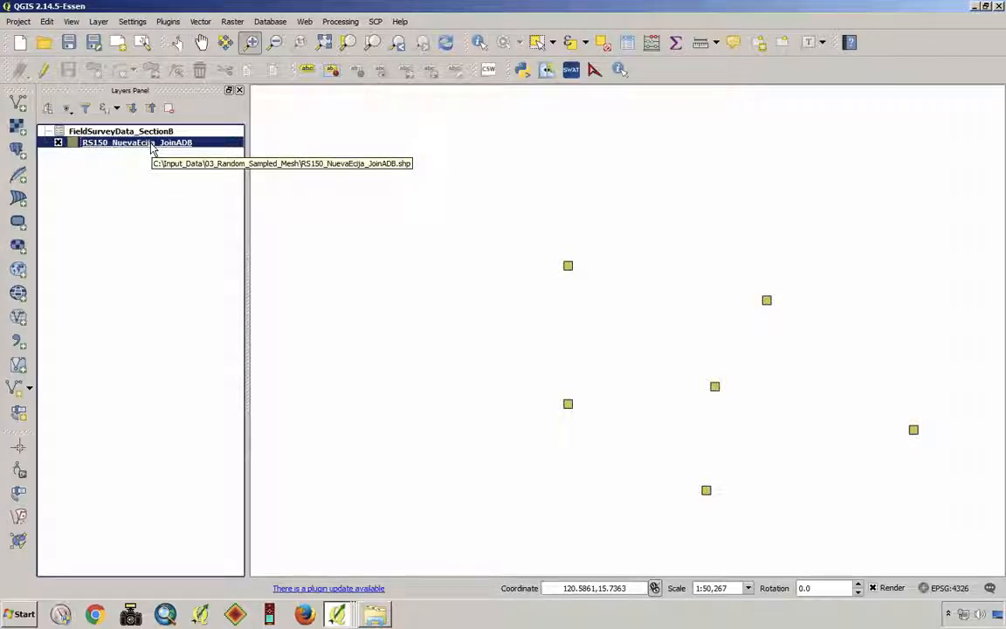
right_click(151, 149)
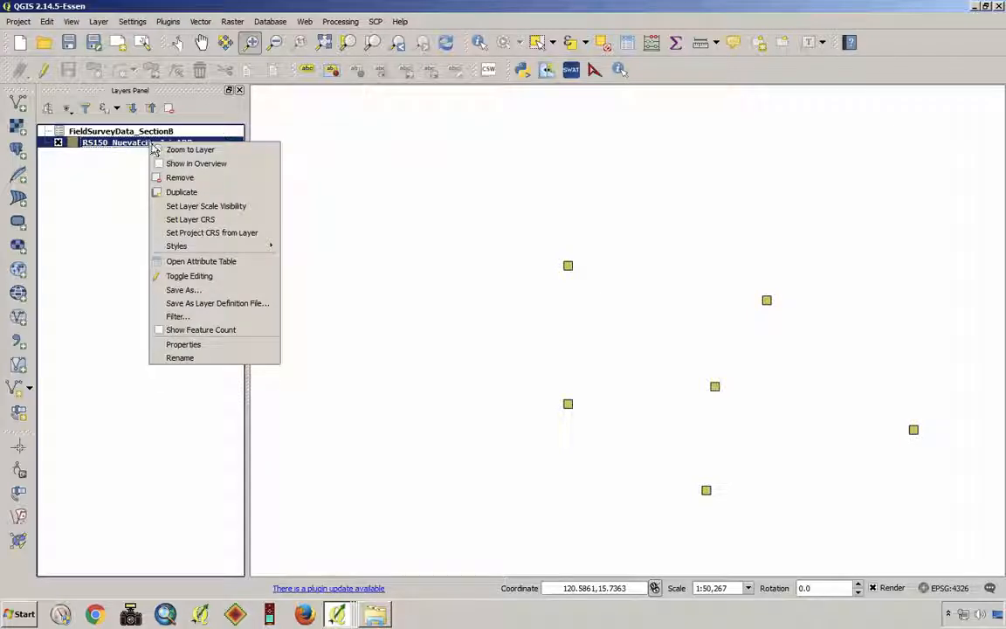
click(237, 345)
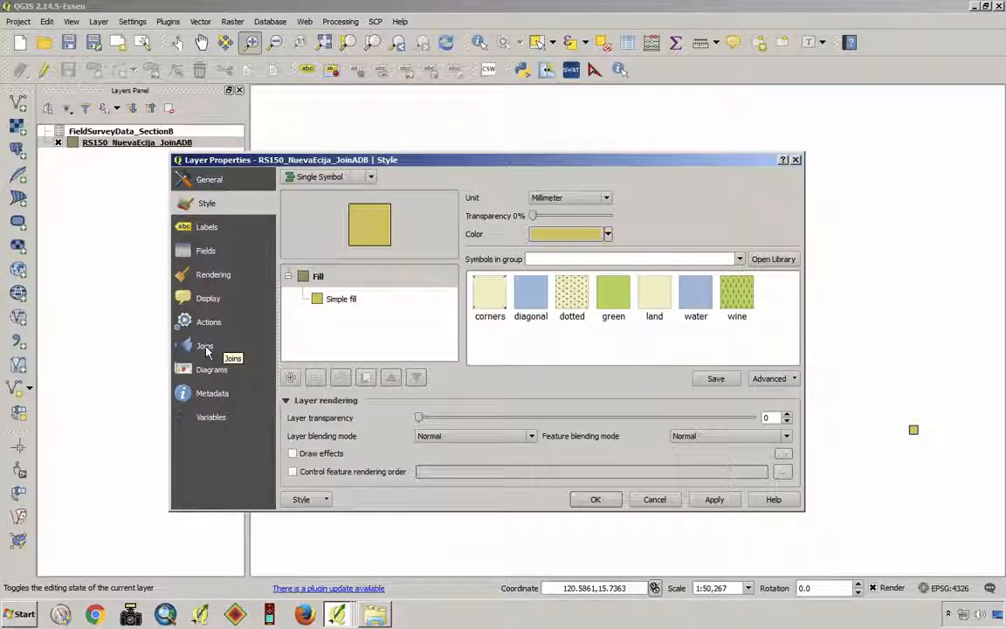
click(207, 348)
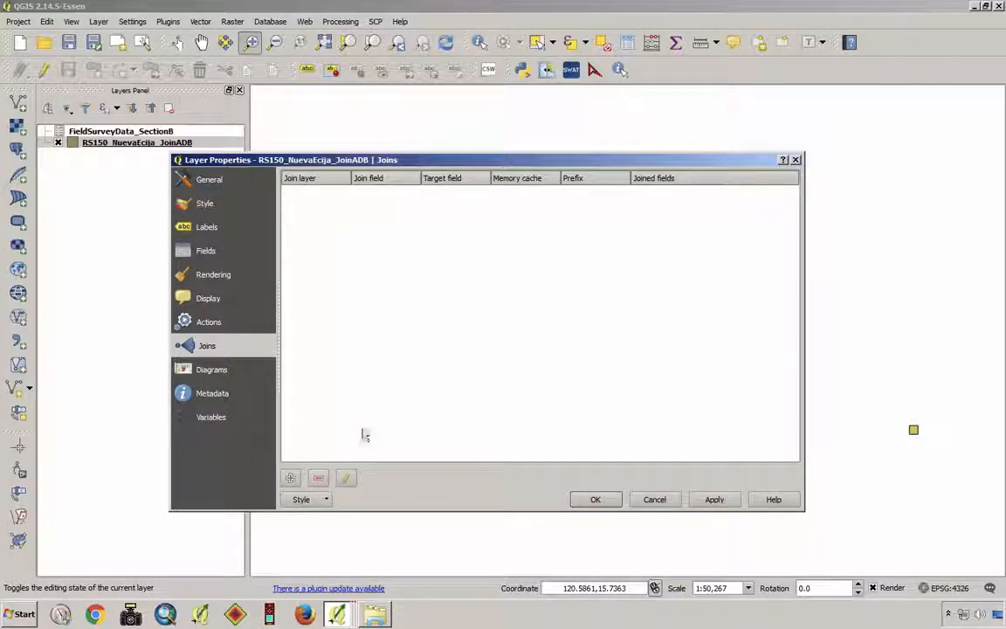
click(290, 480)
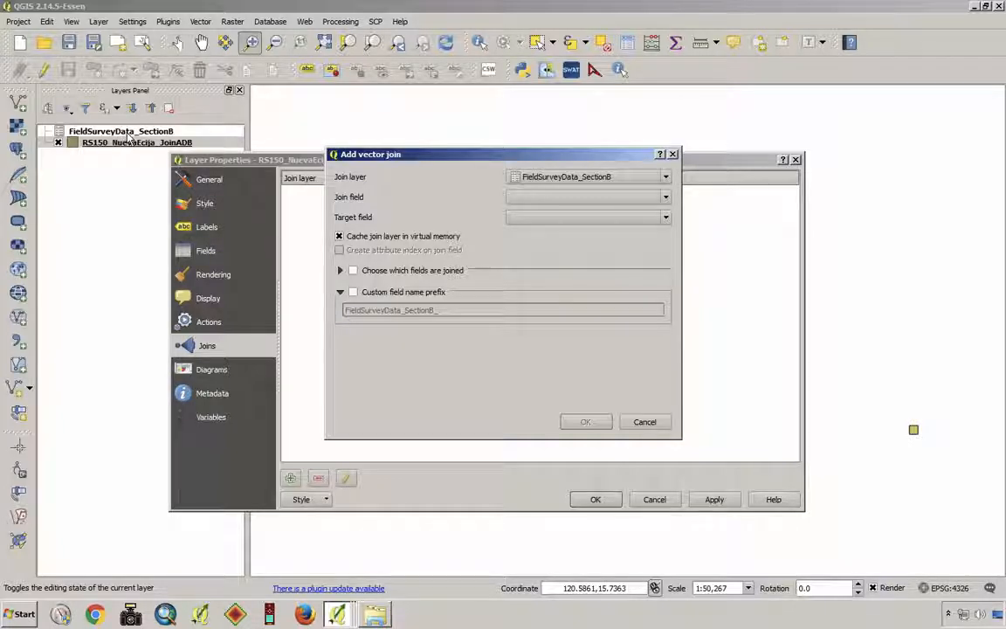
click(667, 180)
click(667, 180)
click(667, 199)
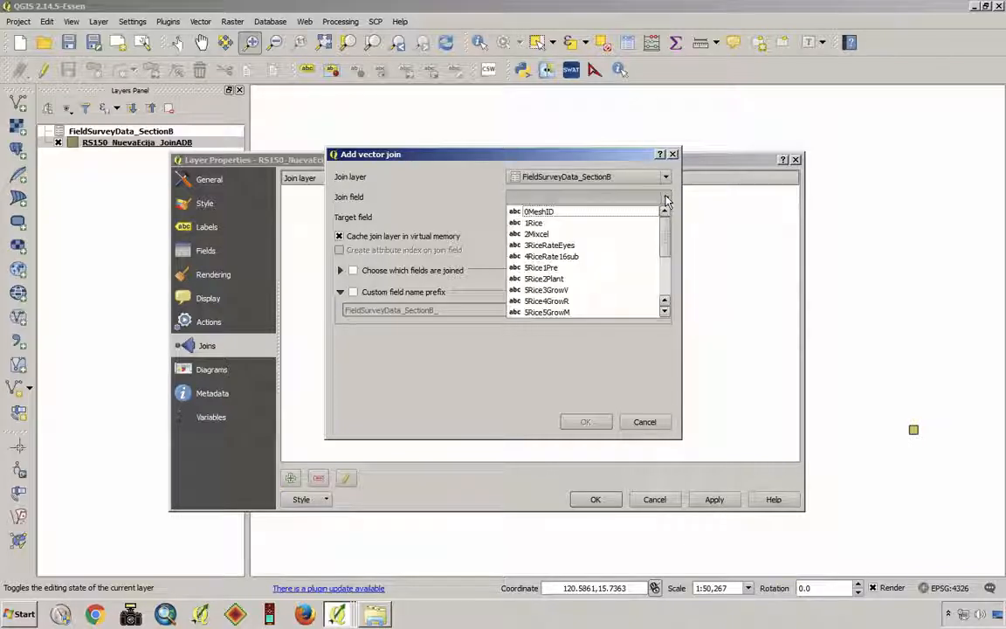
click(596, 215)
click(615, 221)
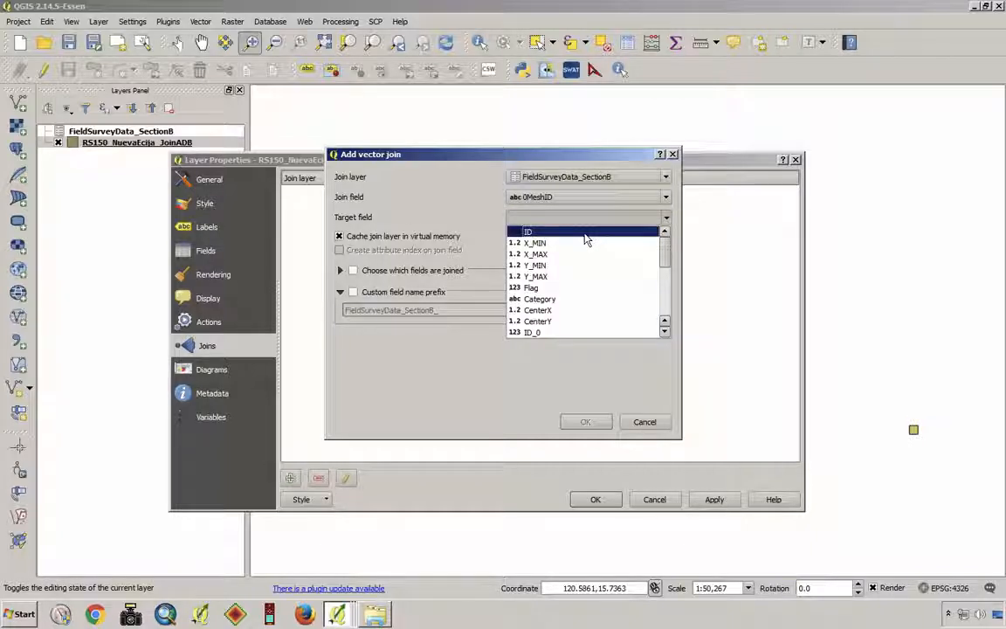
click(585, 234)
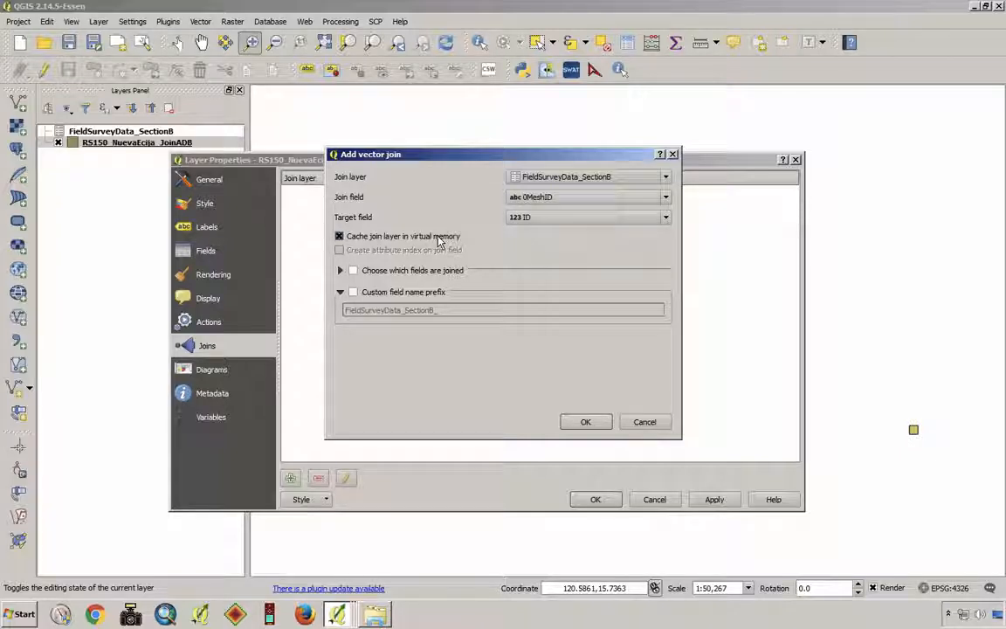
- Set the join's custom field name prefix to B, then confirm the join and the layer properties
click(354, 294)
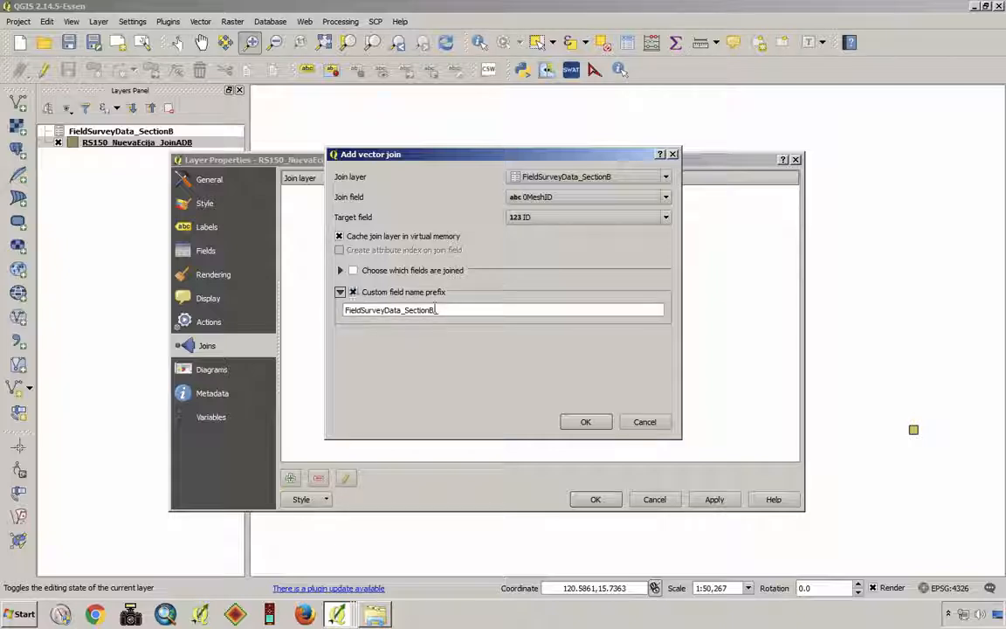
click(456, 312)
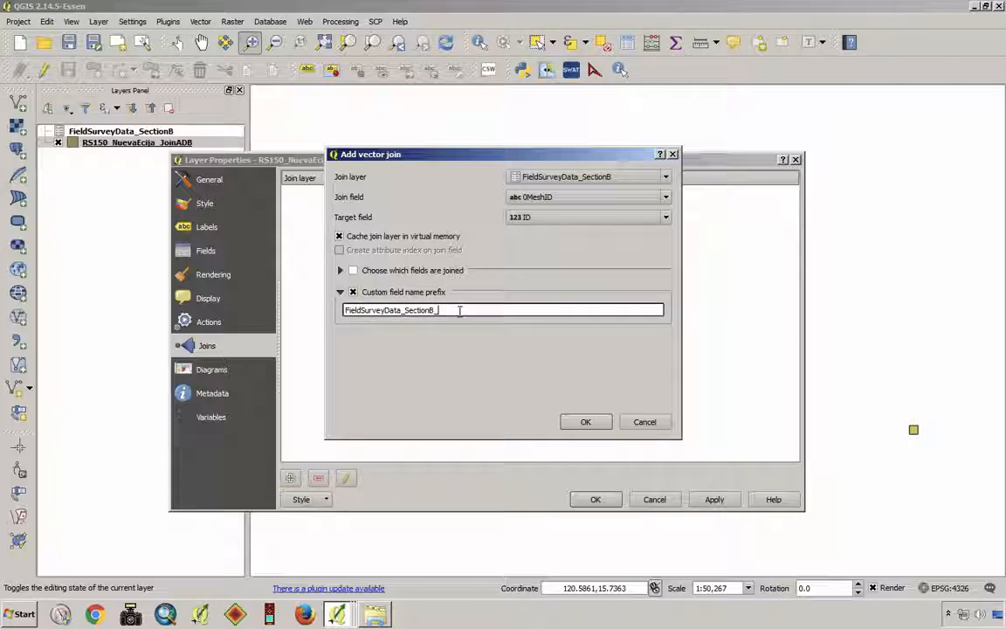
drag(456, 312, 234, 300)
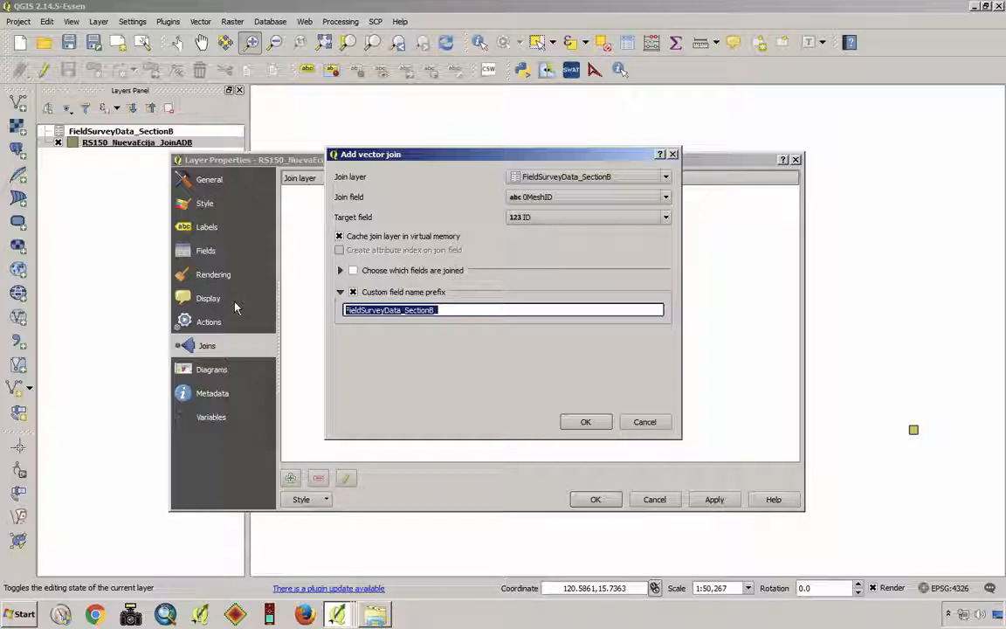
text(B)
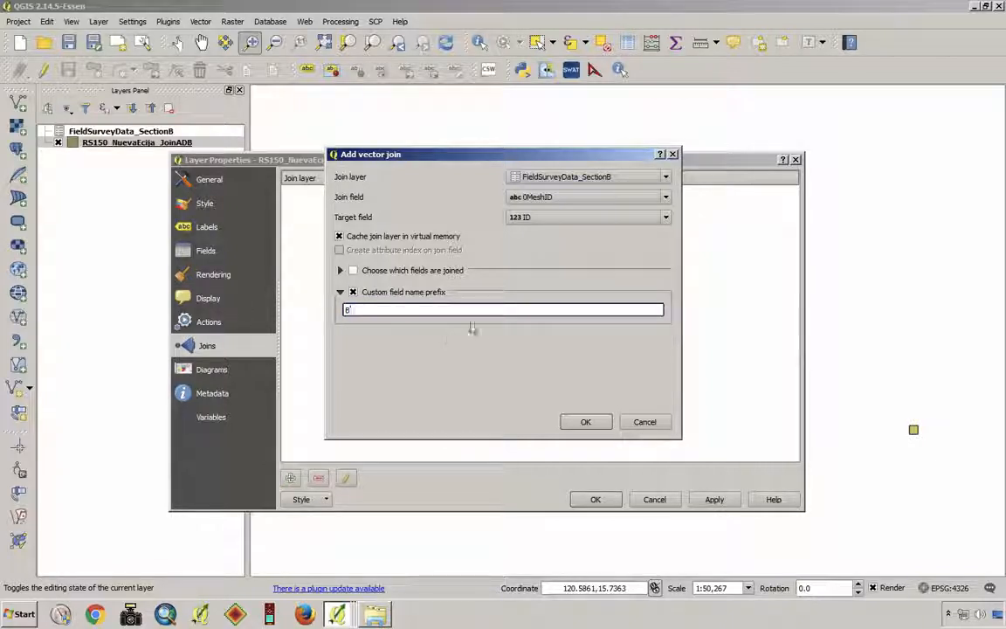
click(585, 422)
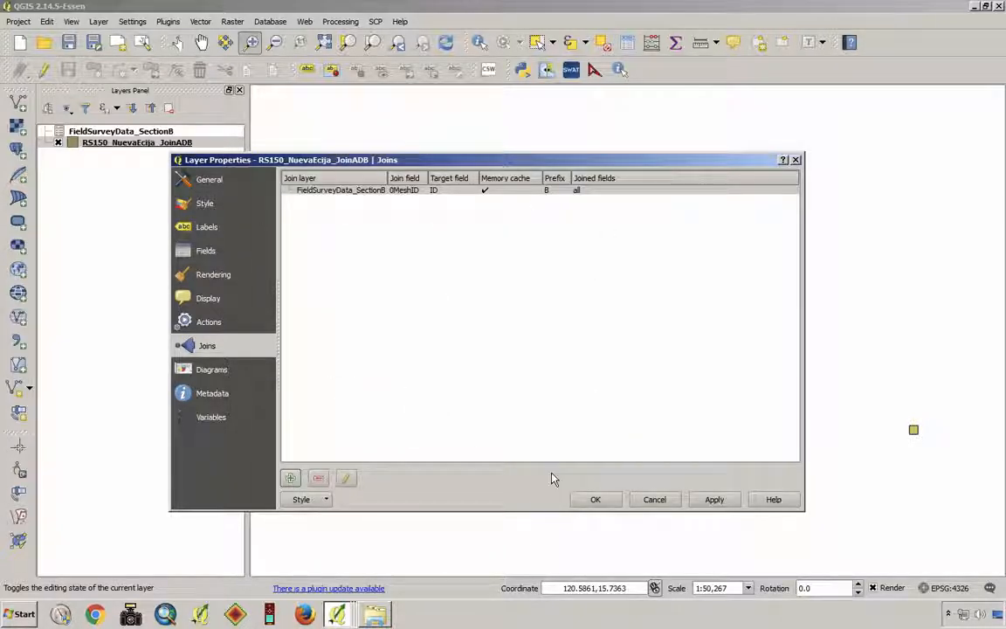
click(597, 501)
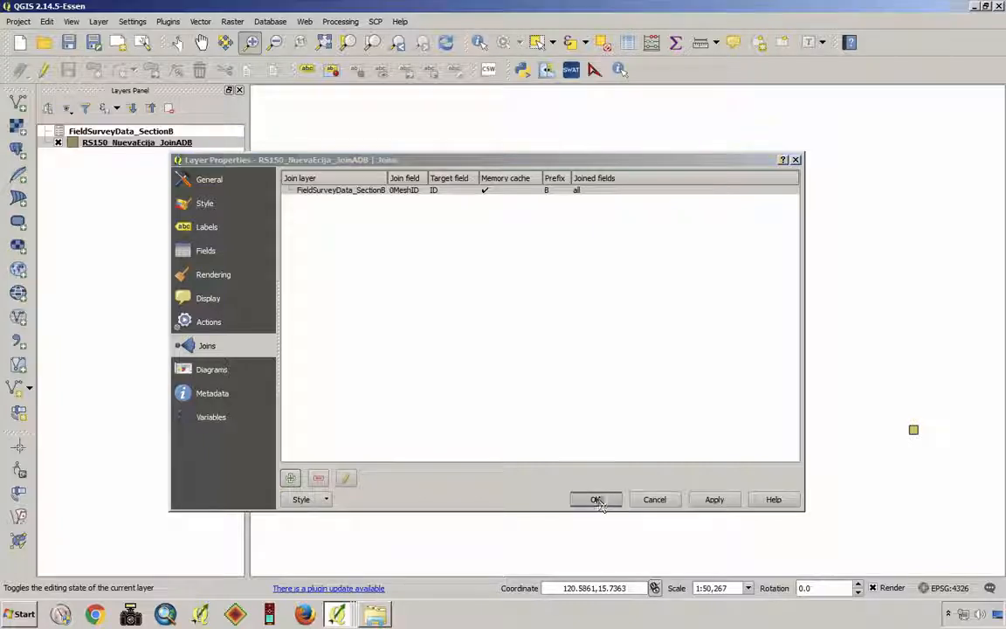
- Examine the joined survey columns from B1Rice onward in the mesh layer's attribute table, sorting by B1Rice and by ID
right_click(137, 146)
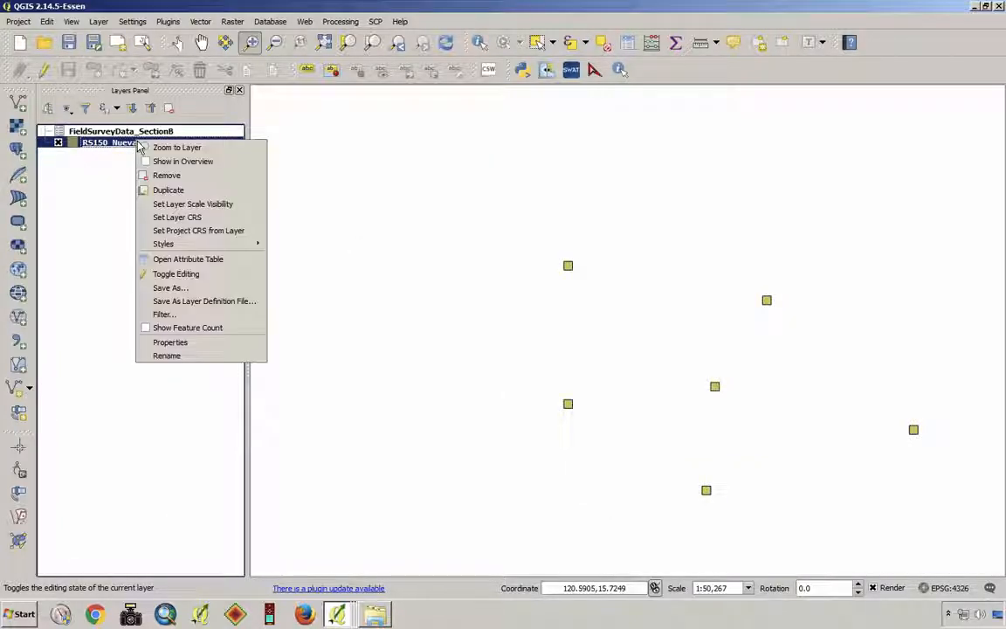
click(225, 261)
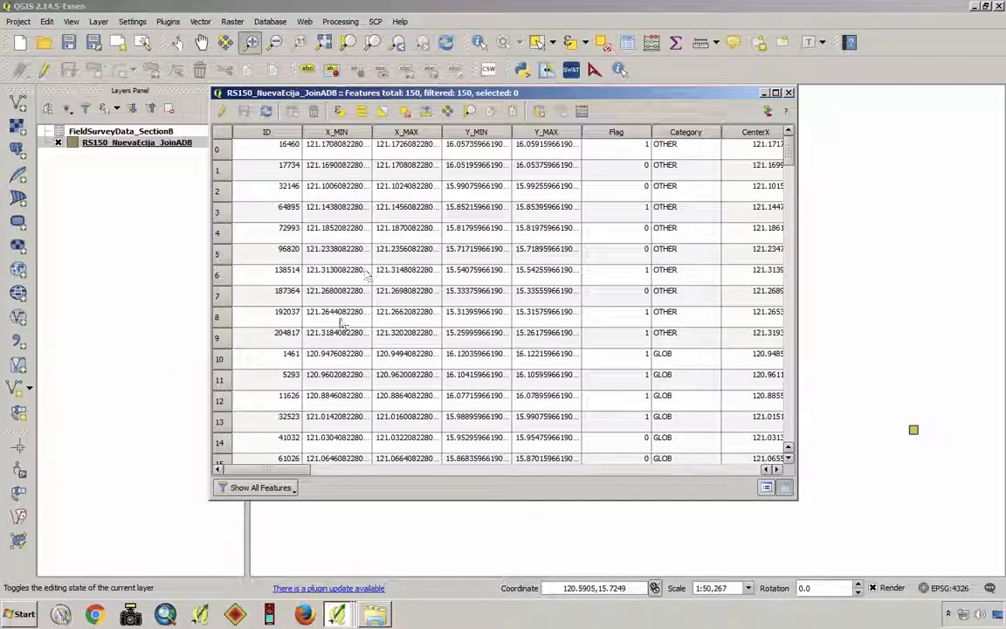
drag(284, 472, 548, 489)
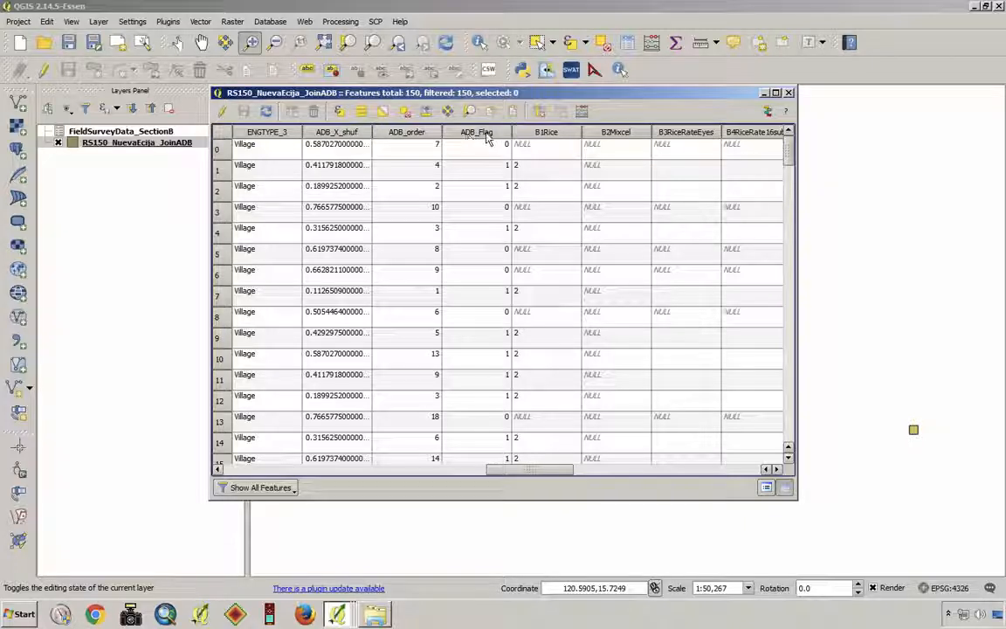
click(556, 134)
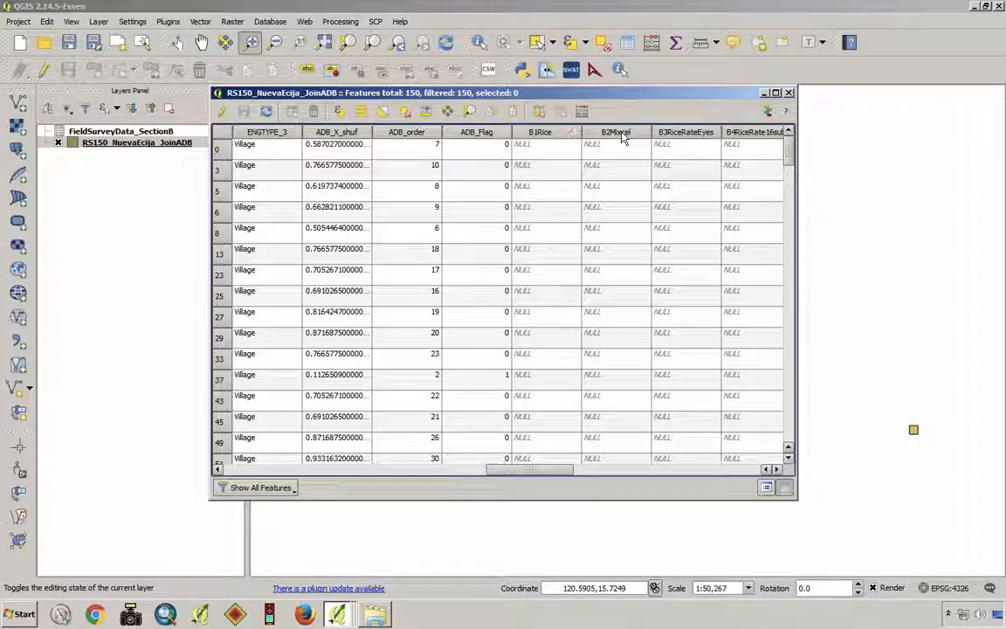
drag(530, 470, 559, 476)
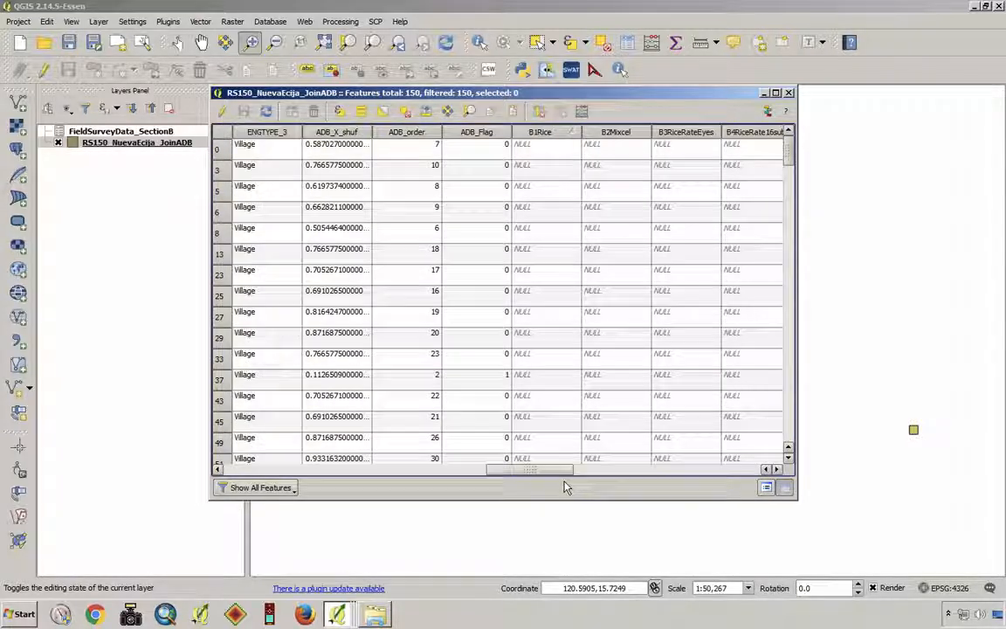
drag(538, 475, 218, 476)
click(281, 133)
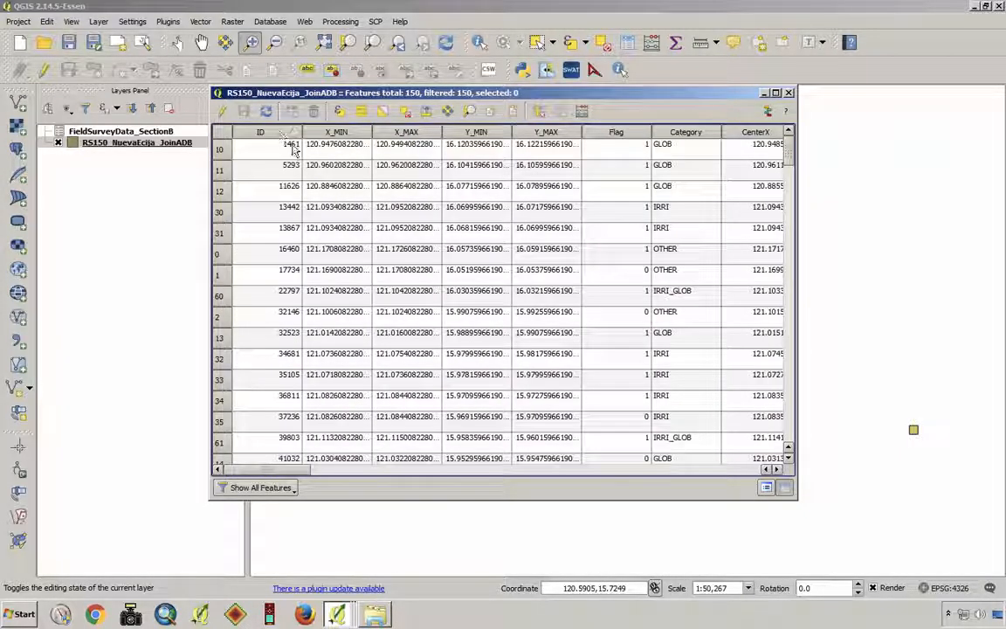
drag(293, 476, 559, 476)
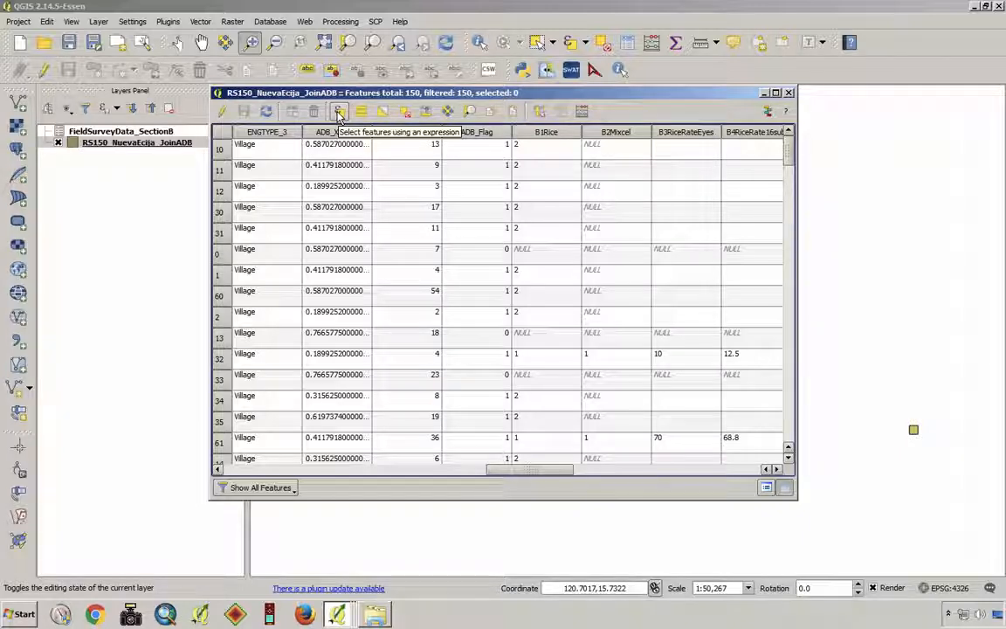
- Select the mesh features that have survey data using the expression "B1Rice" <> ''
click(340, 114)
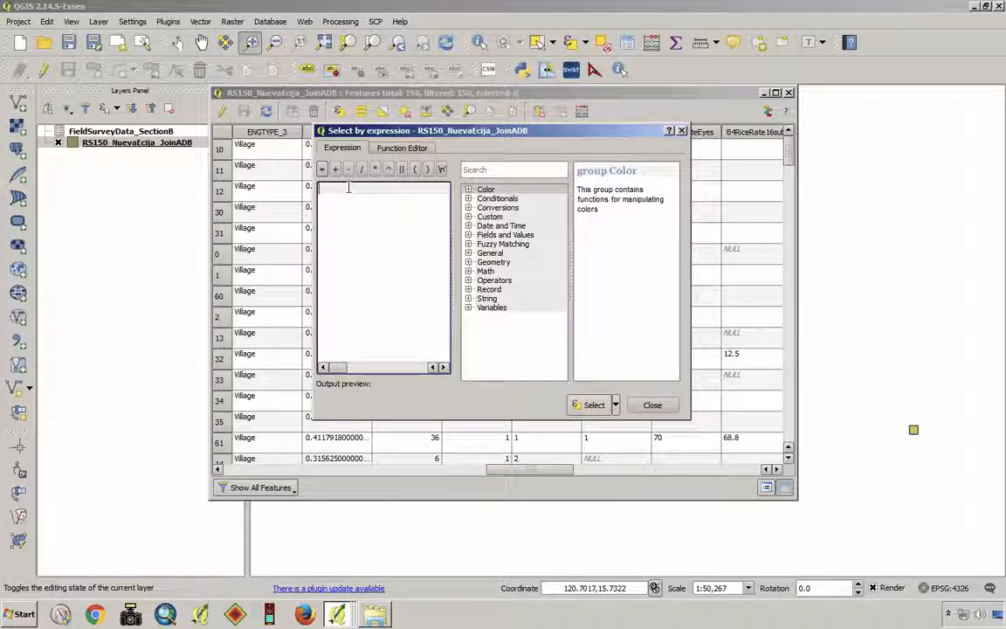
text("=)
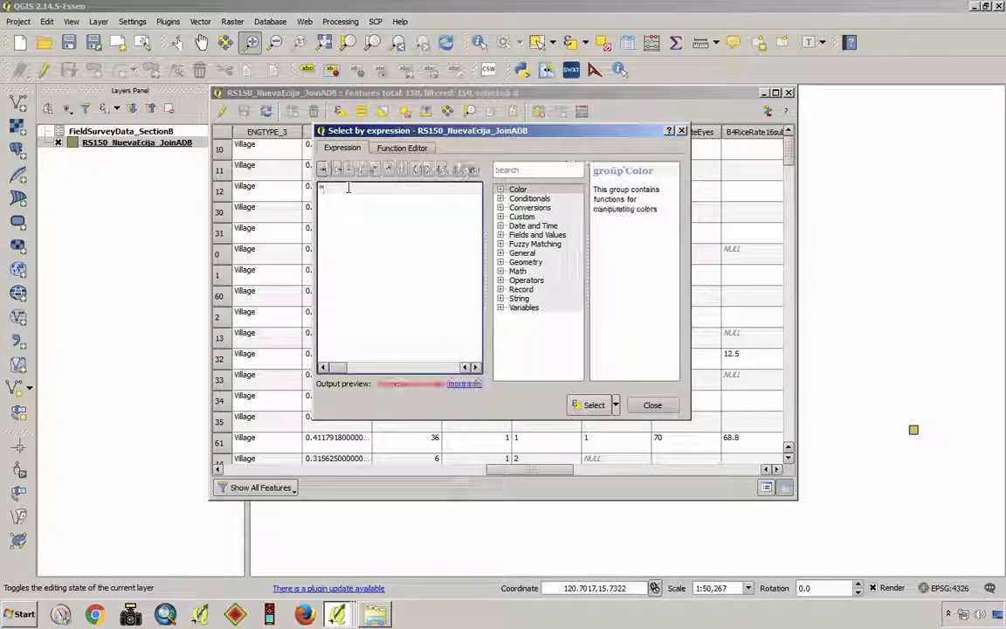
text(1Rice)
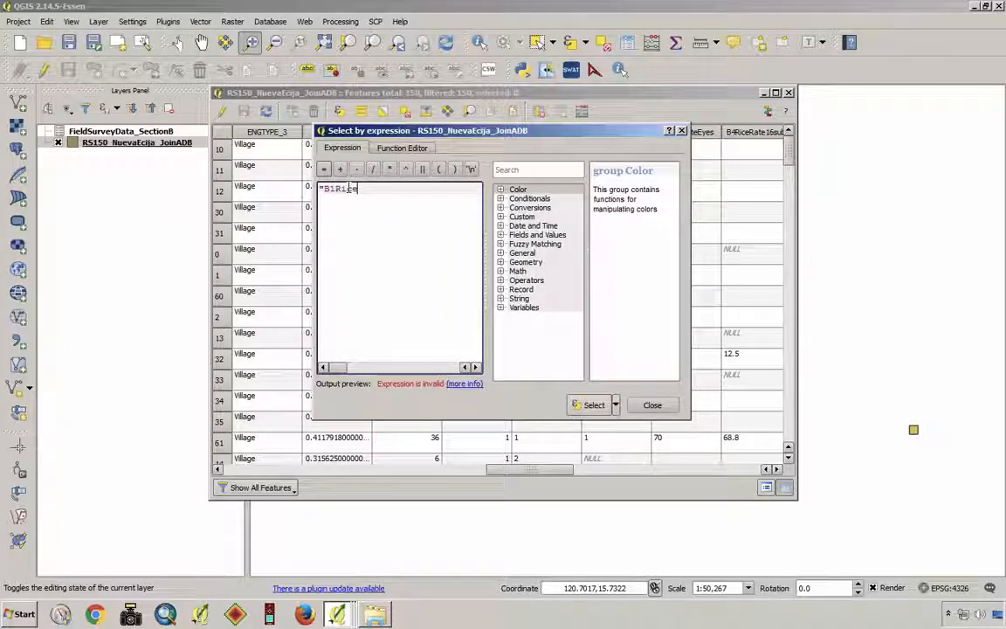
text(")
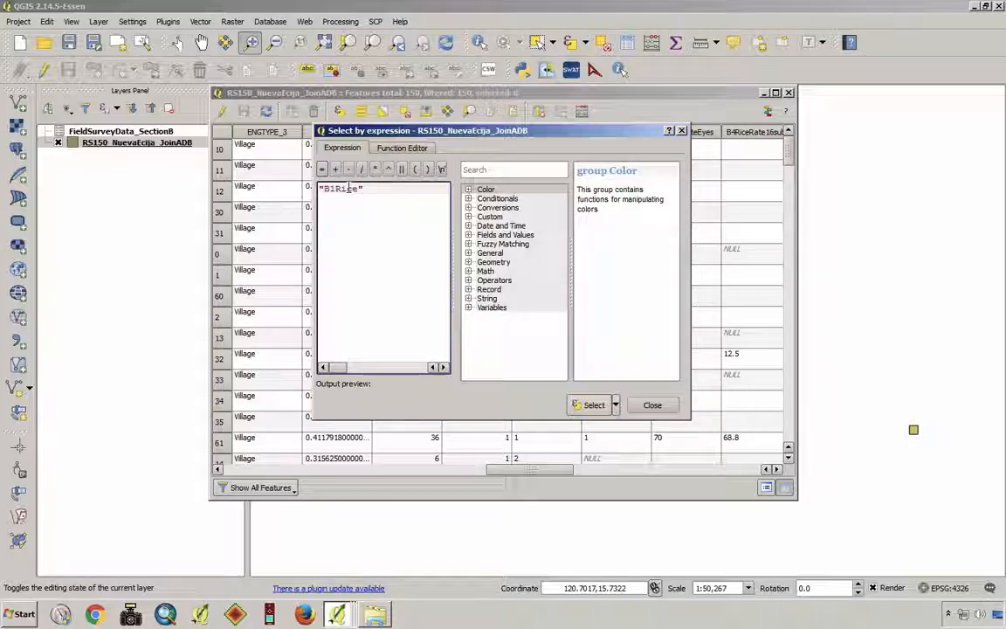
text( <)
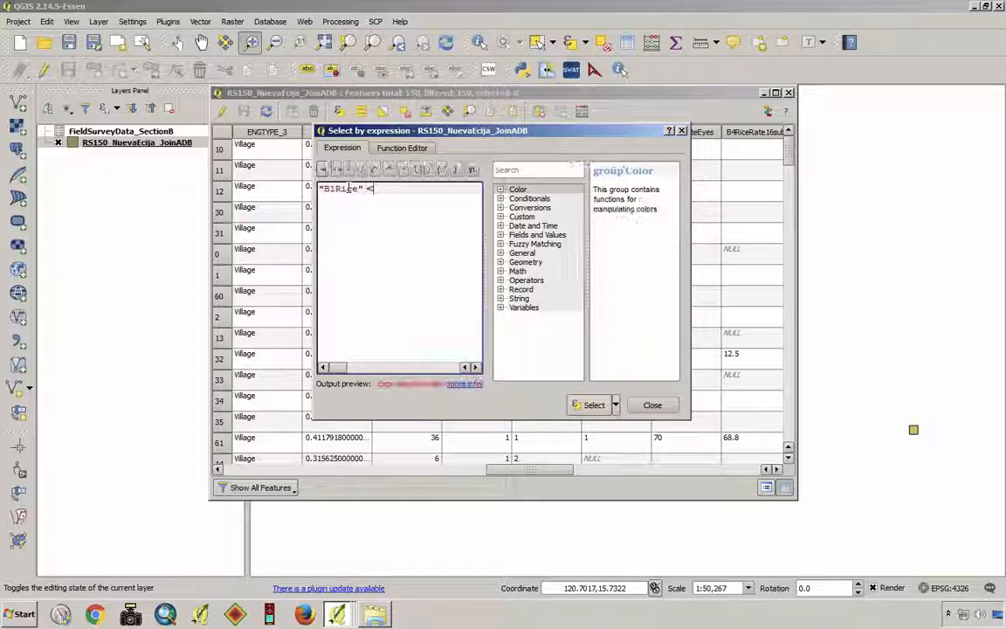
text(>)
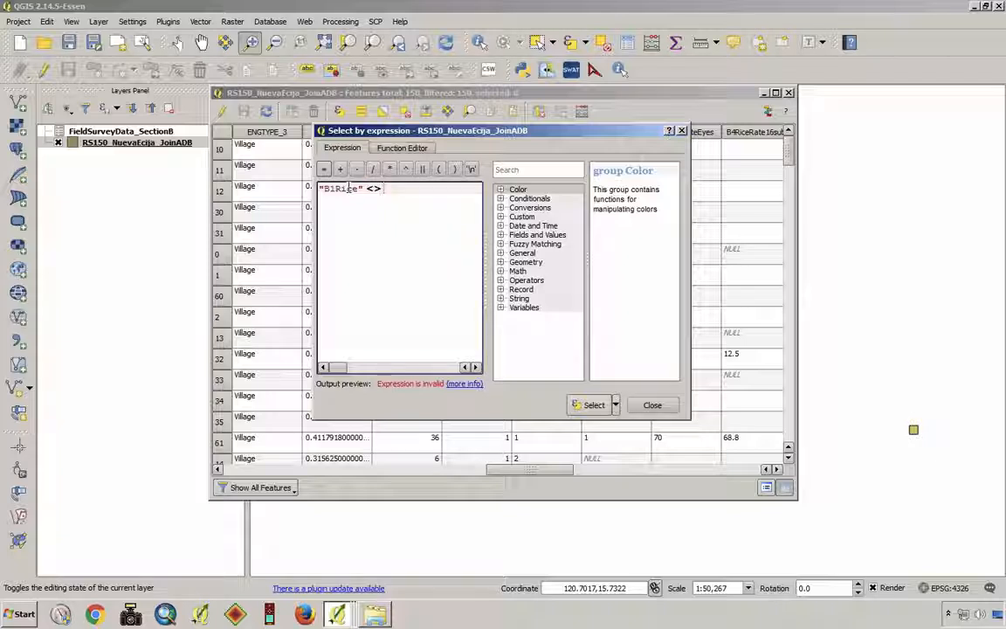
text( '')
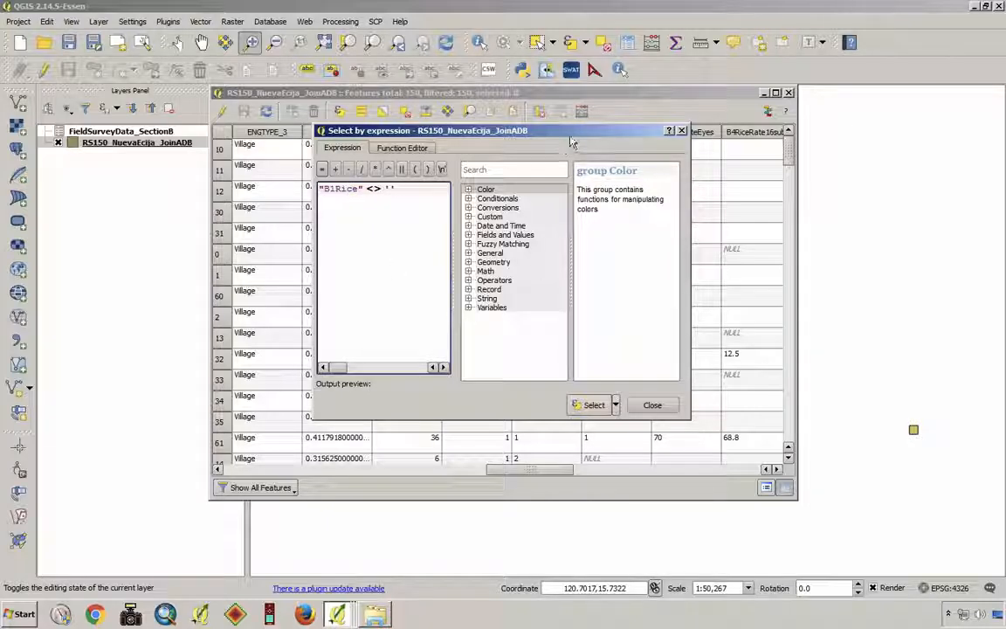
drag(572, 142, 284, 241)
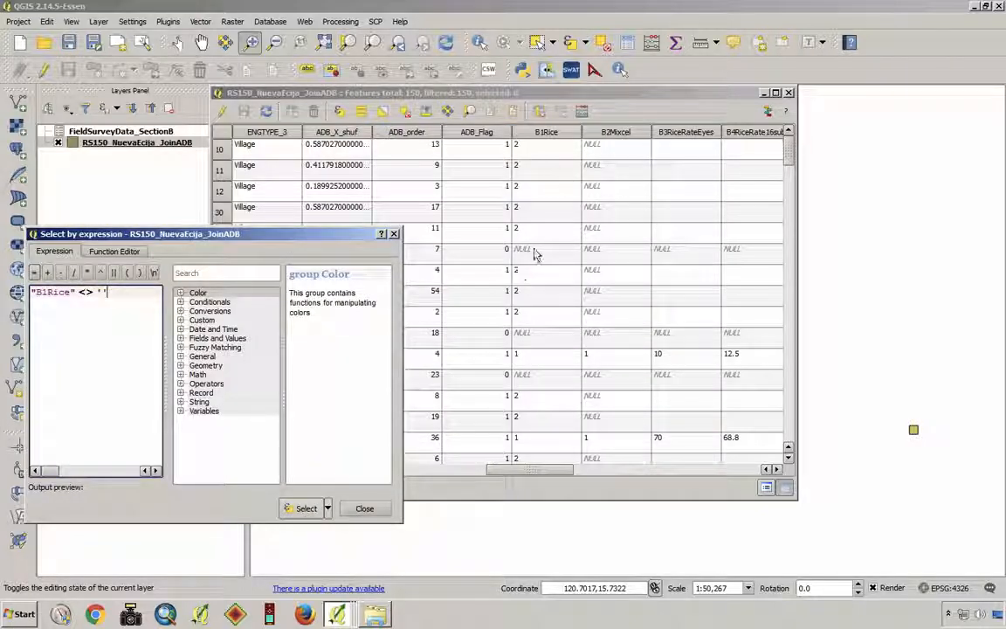
click(306, 508)
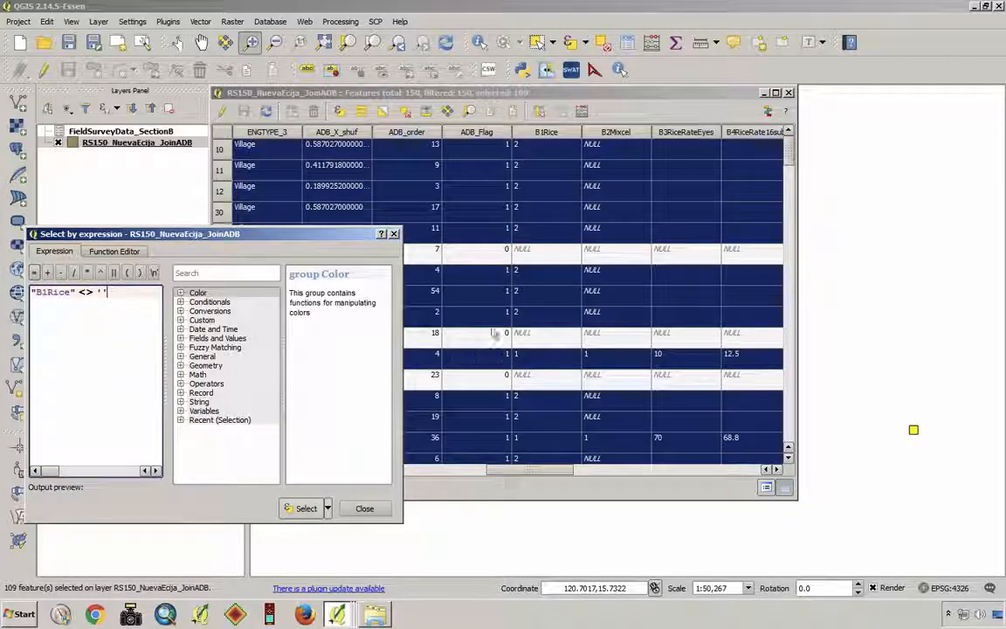
drag(291, 235, 323, 253)
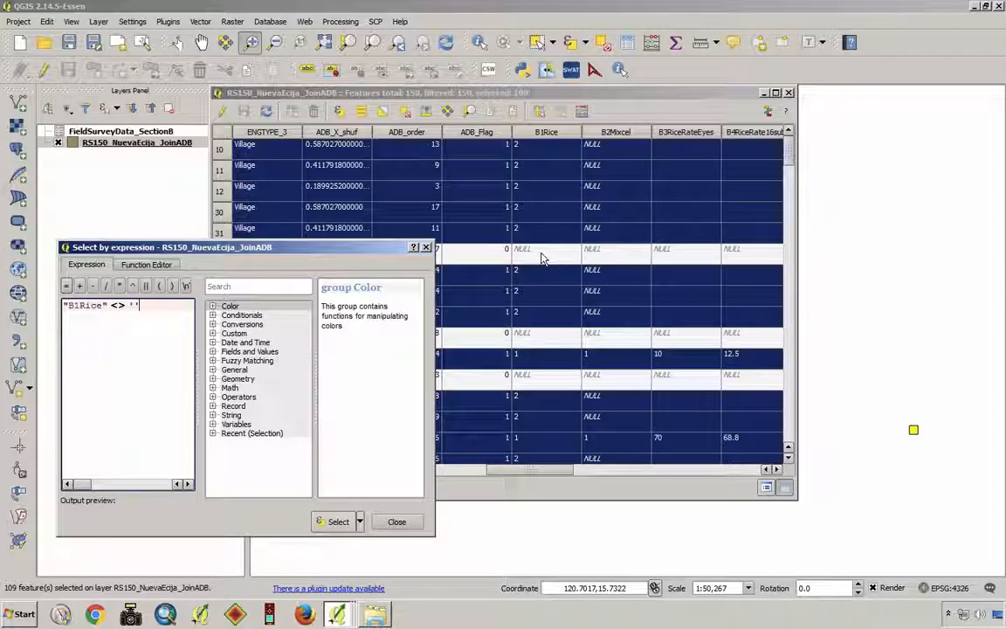
drag(358, 251, 882, 261)
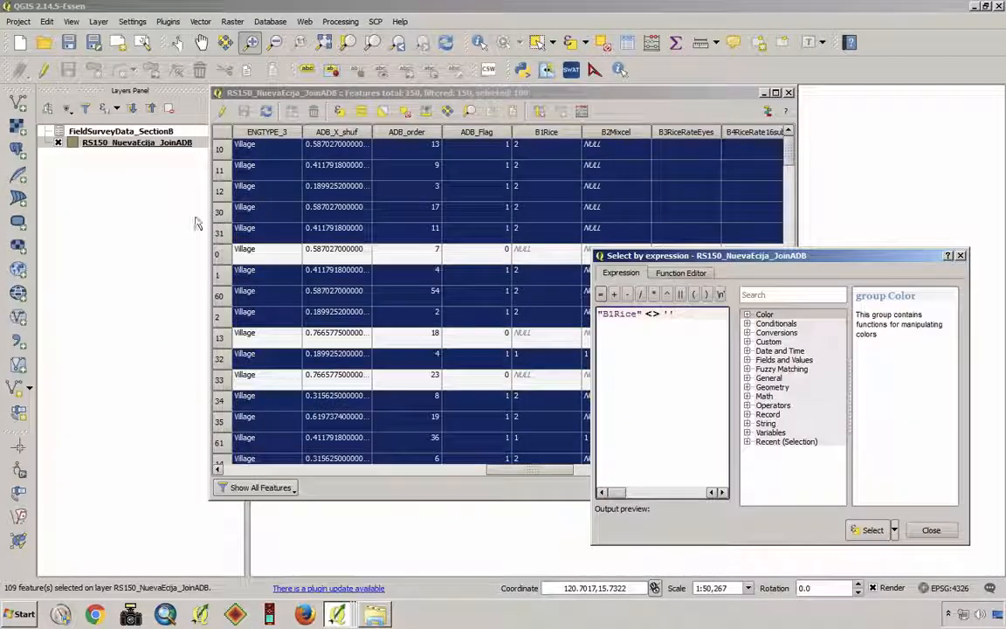
- Start exporting the RS150_NuevaEcija_JoinADB layer as an ESRI Shapefile, restricted to the selected features only
right_click(125, 148)
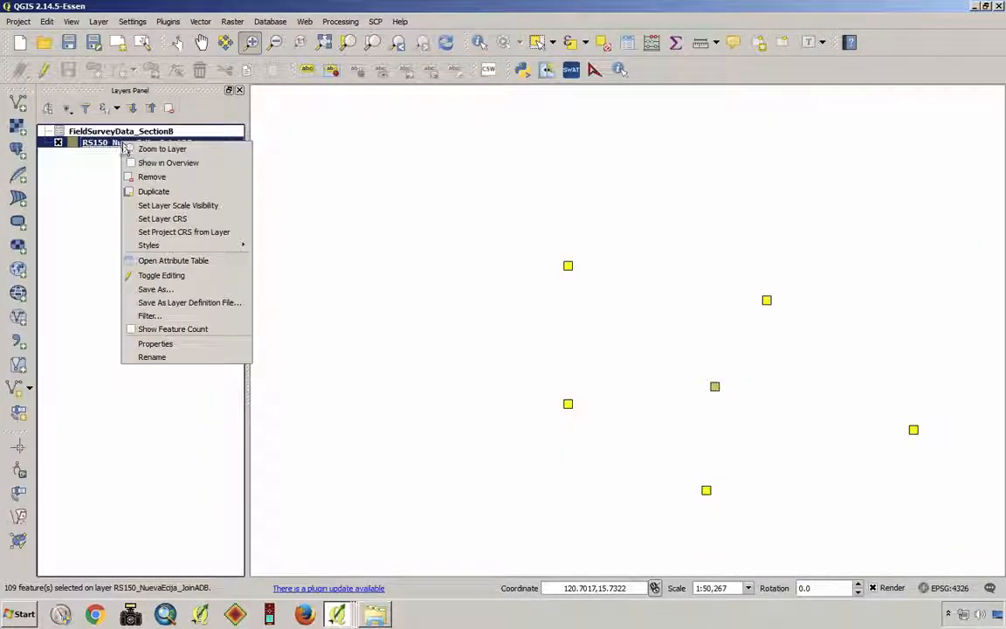
click(205, 290)
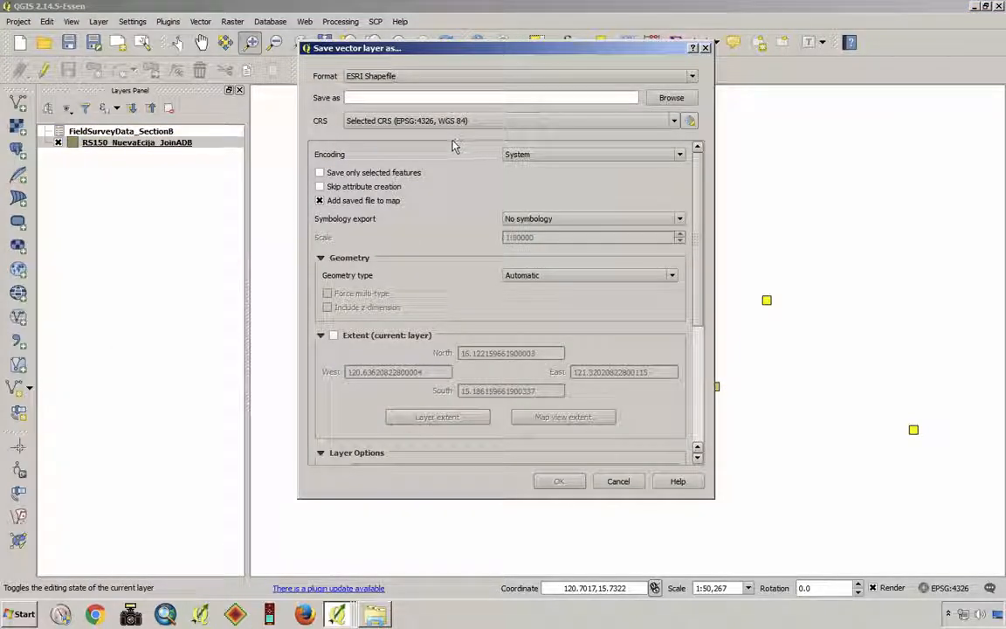
click(319, 174)
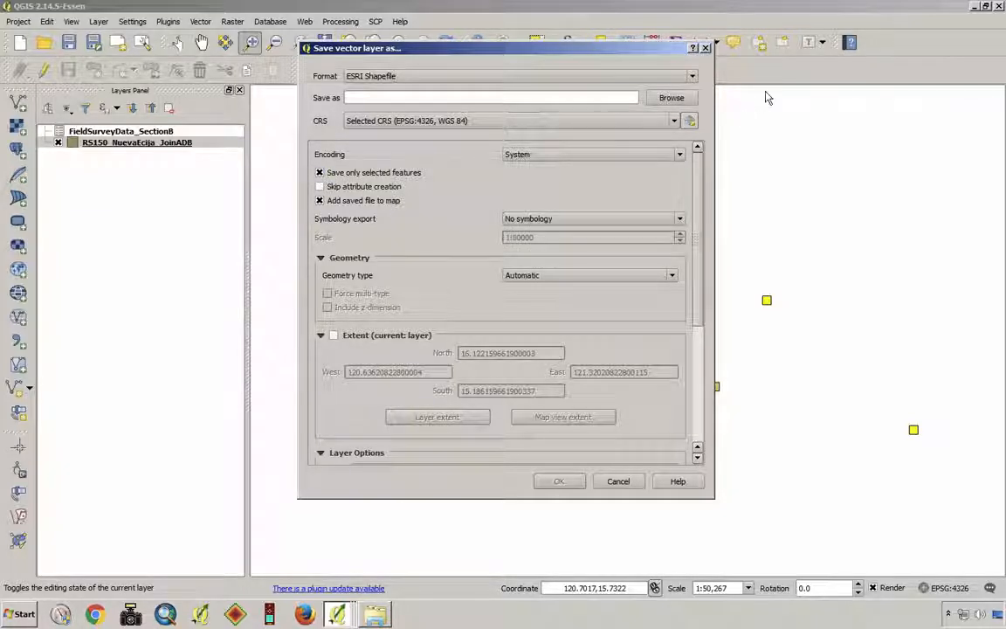
- Save the export as Field_Surveyed_Mesh in the Input_Data subfolder 03_Random_Sampled_Mesh and hide the RS150_NuevaEcija_JoinADB layer
click(670, 98)
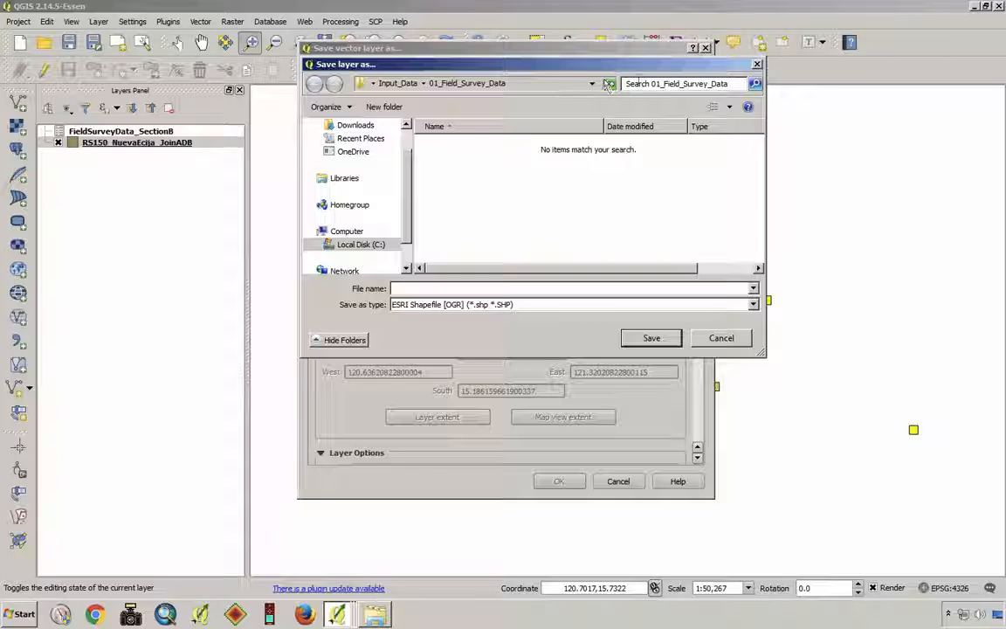
click(404, 83)
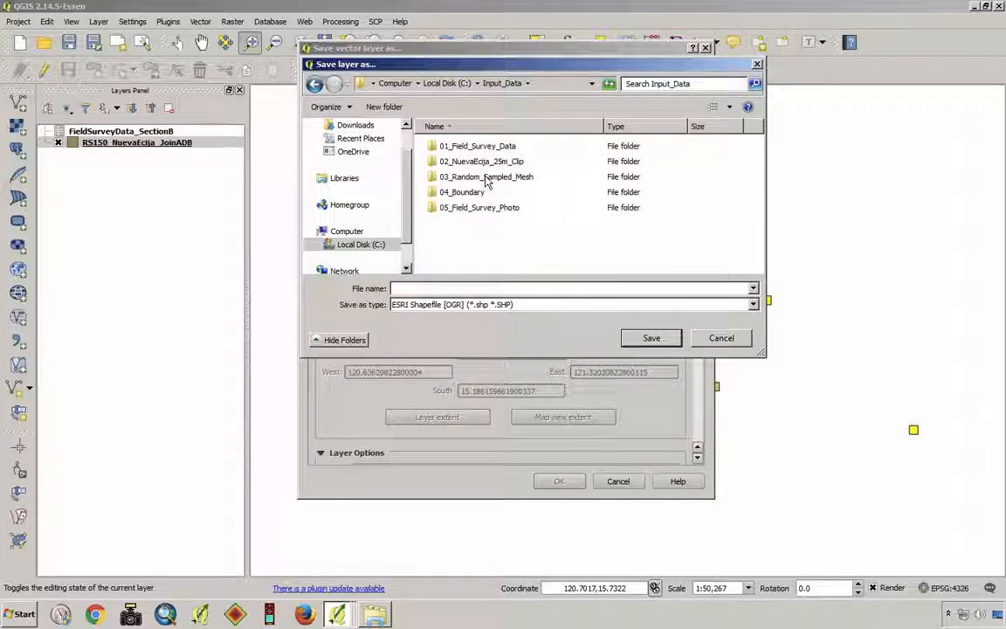
double_click(486, 178)
click(447, 288)
text(Field_Surveyed_Mesh)
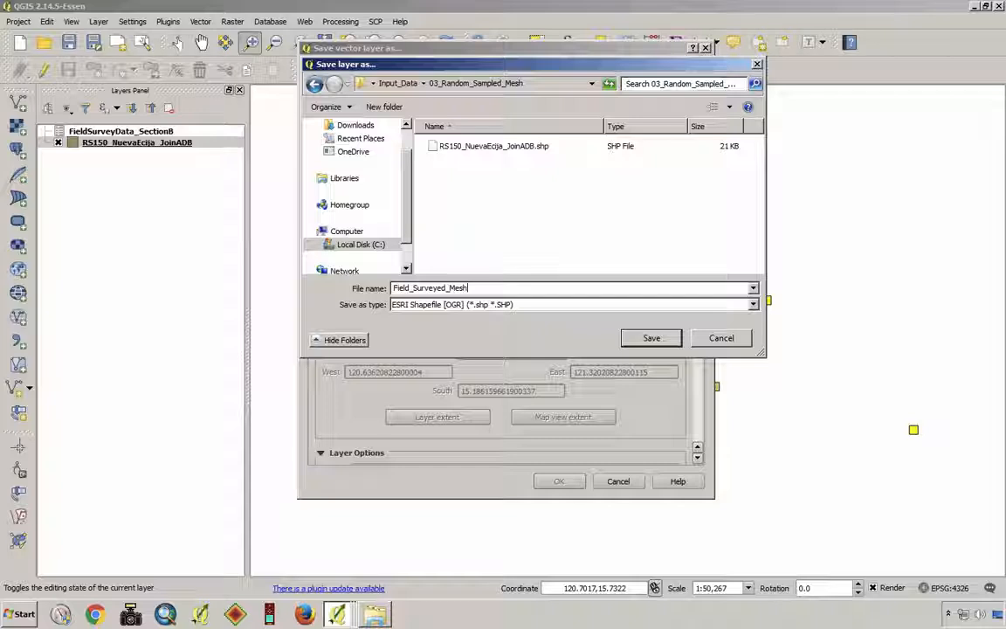
click(653, 339)
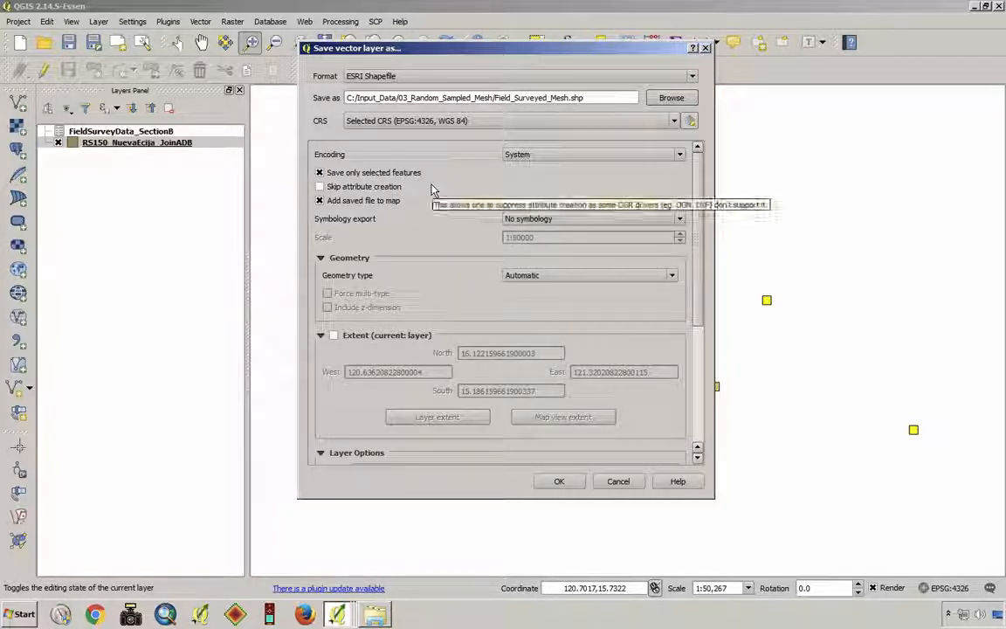
click(559, 481)
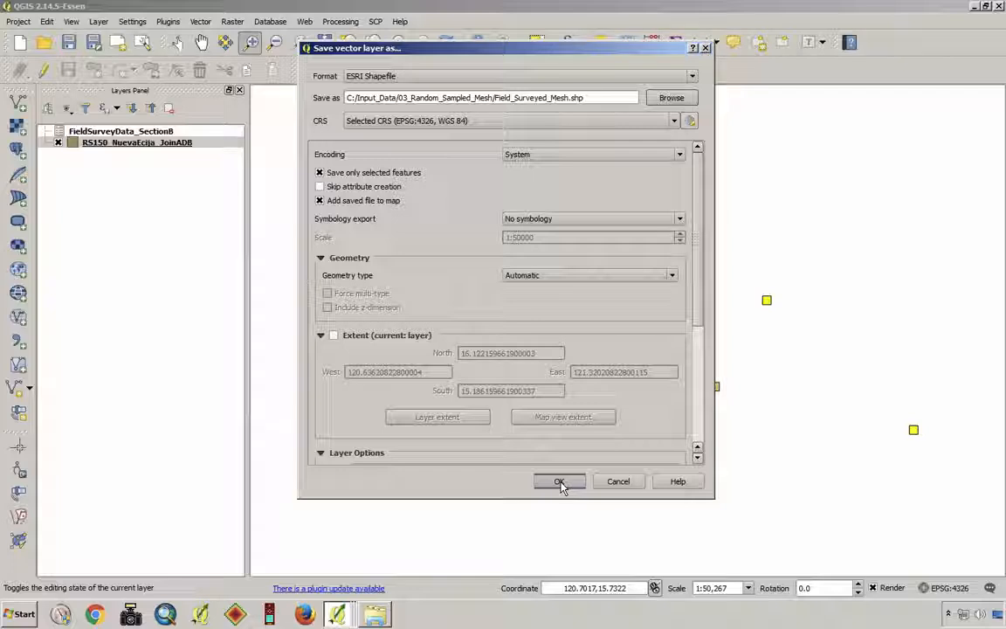
click(560, 483)
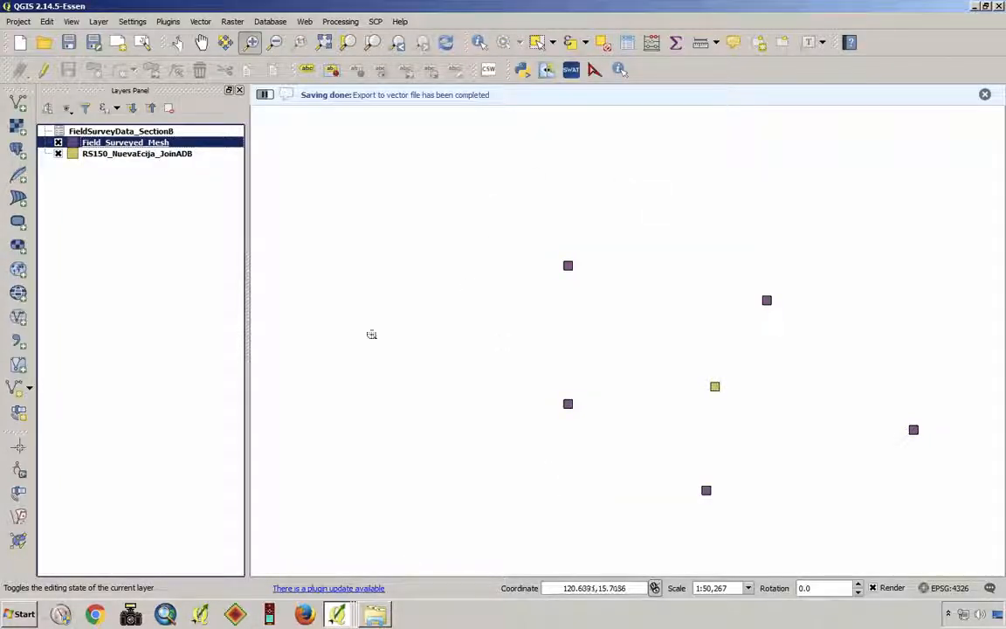
click(58, 155)
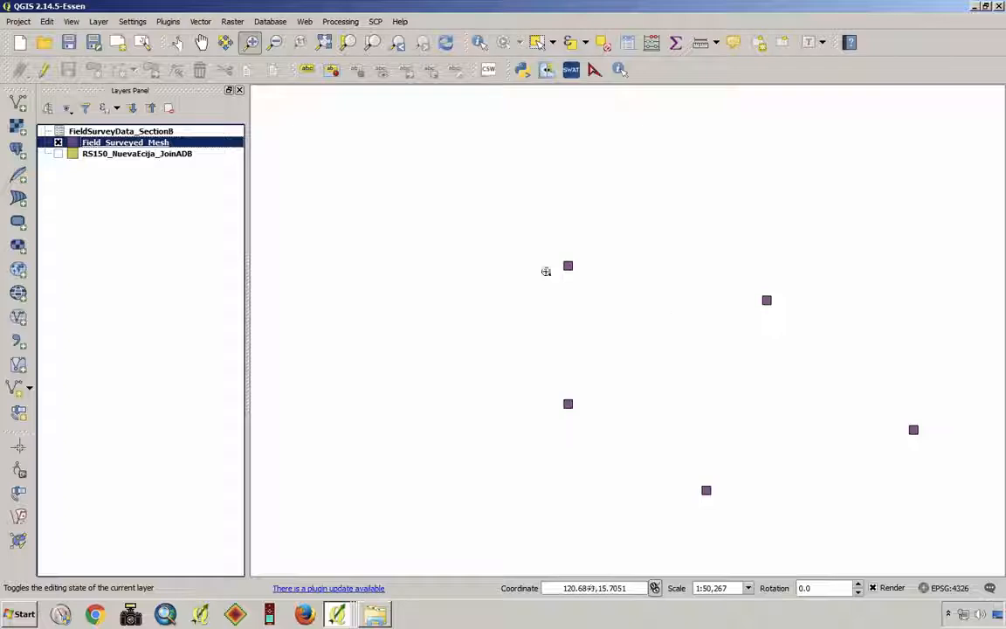
- Check the joins of the Field_Surveyed_Mesh layer and examine the survey columns from B1Rice onward in its attribute table
right_click(133, 143)
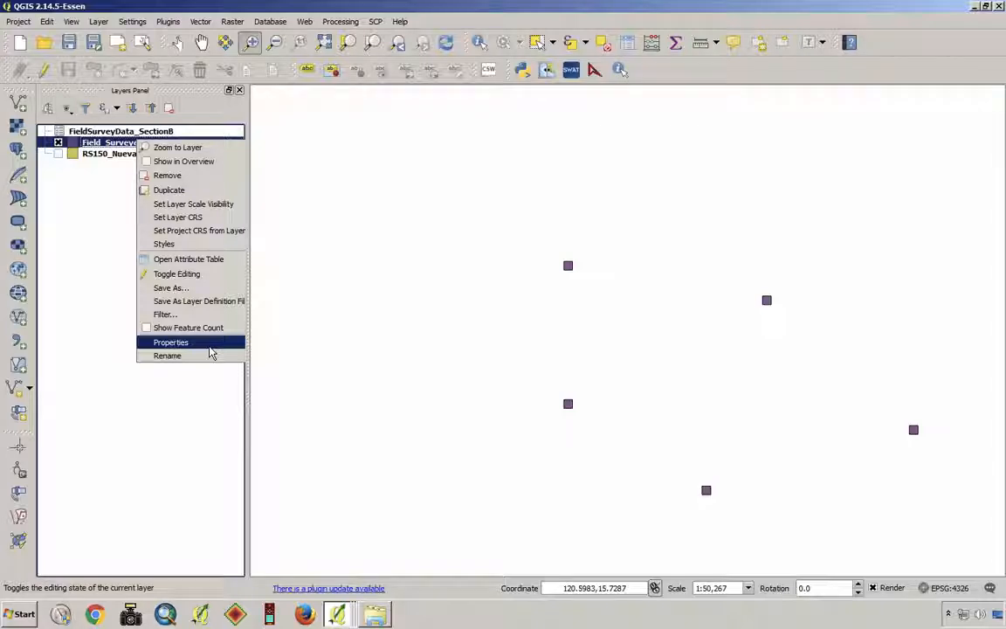
click(210, 347)
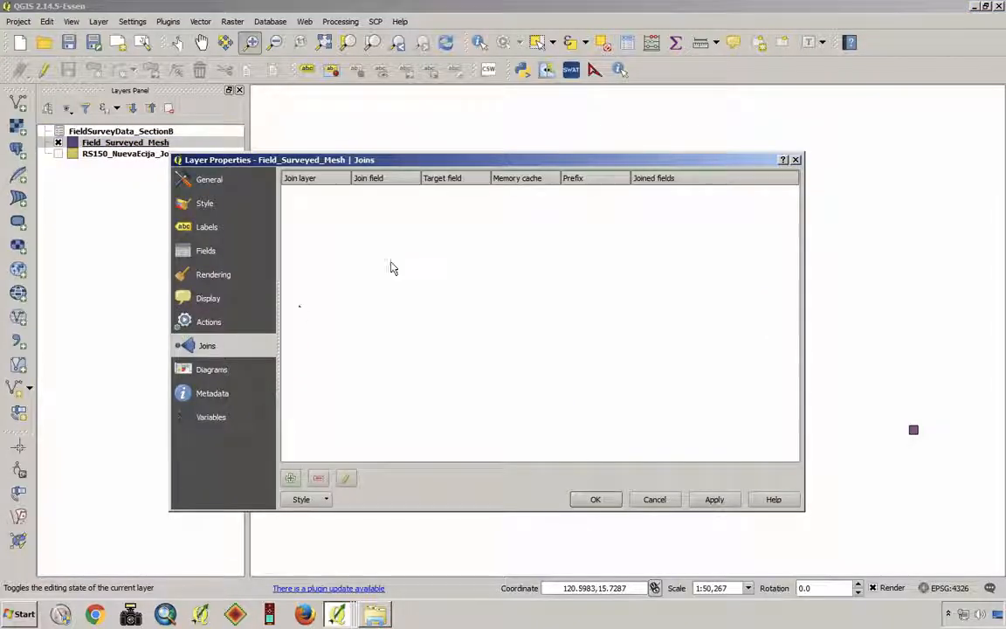
click(797, 161)
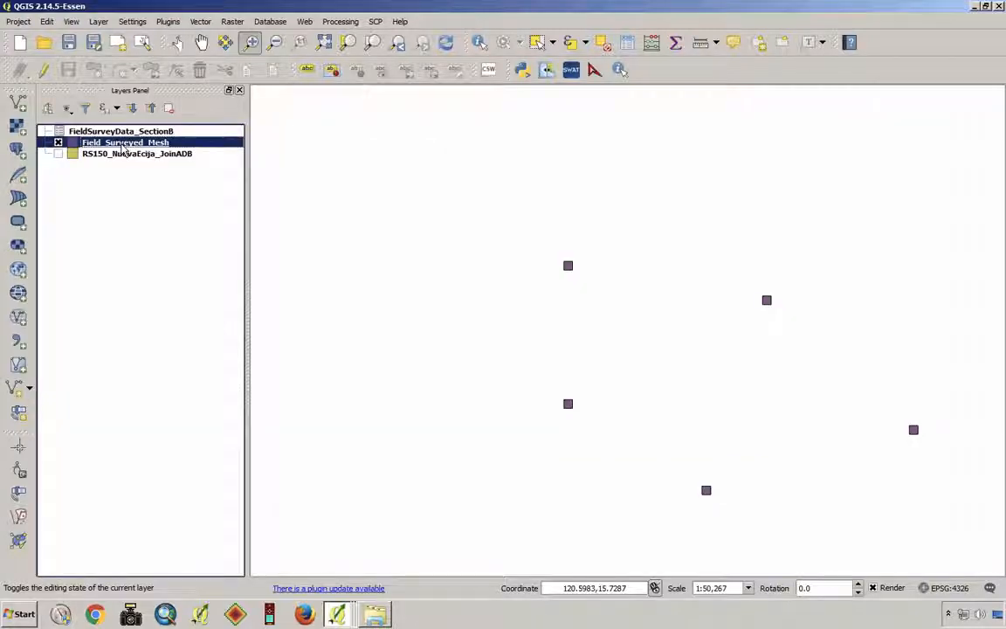
right_click(124, 149)
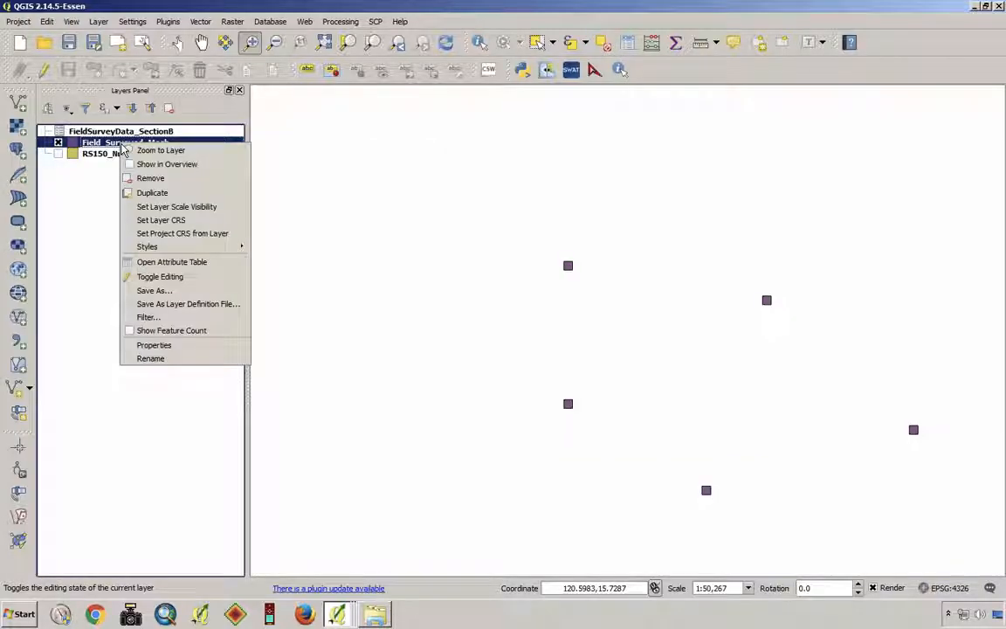
click(203, 264)
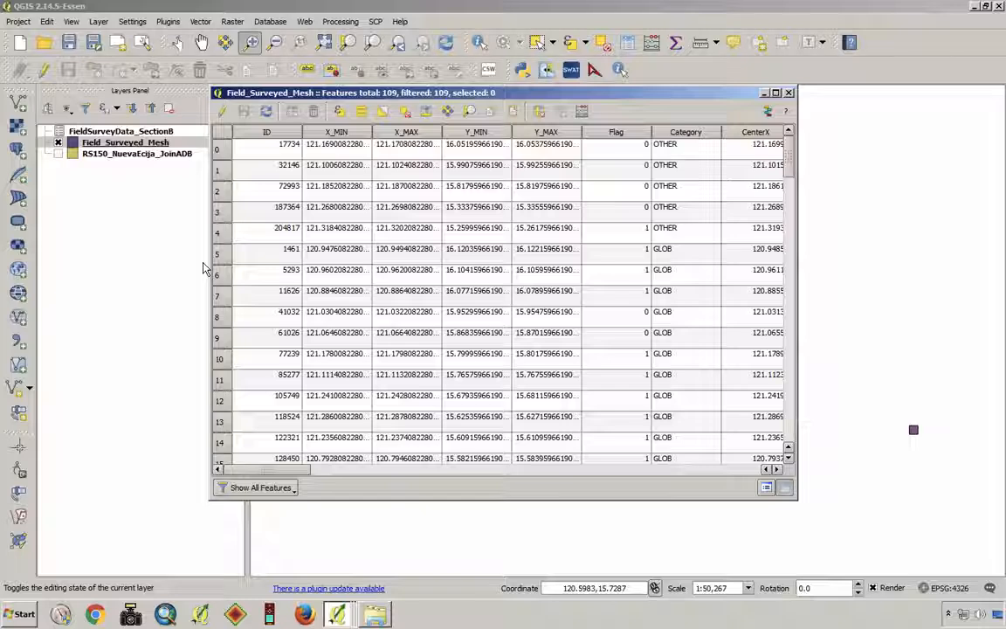
click(704, 471)
click(704, 471)
click(704, 471)
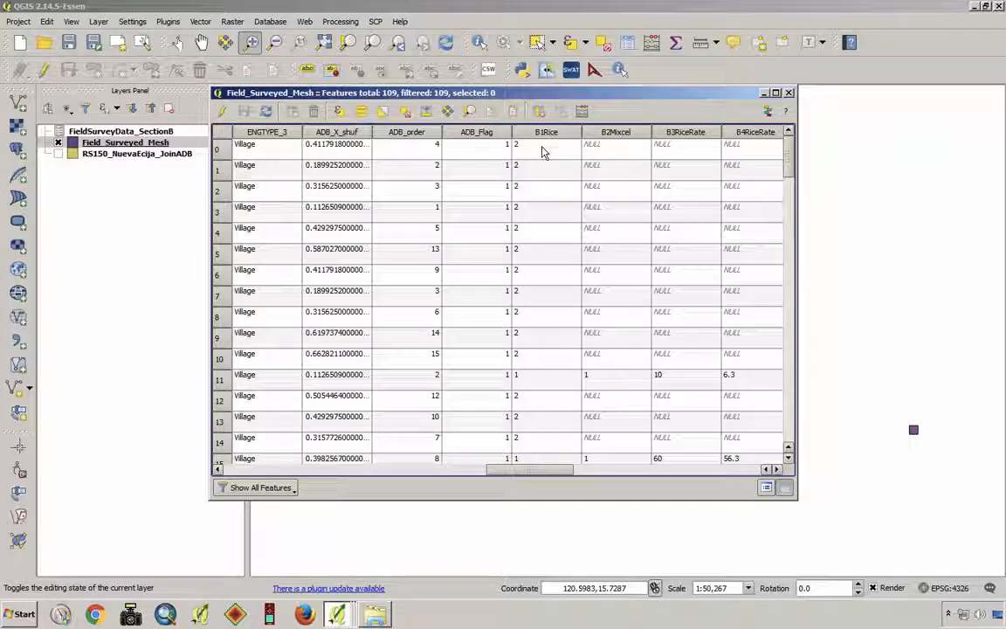
click(231, 472)
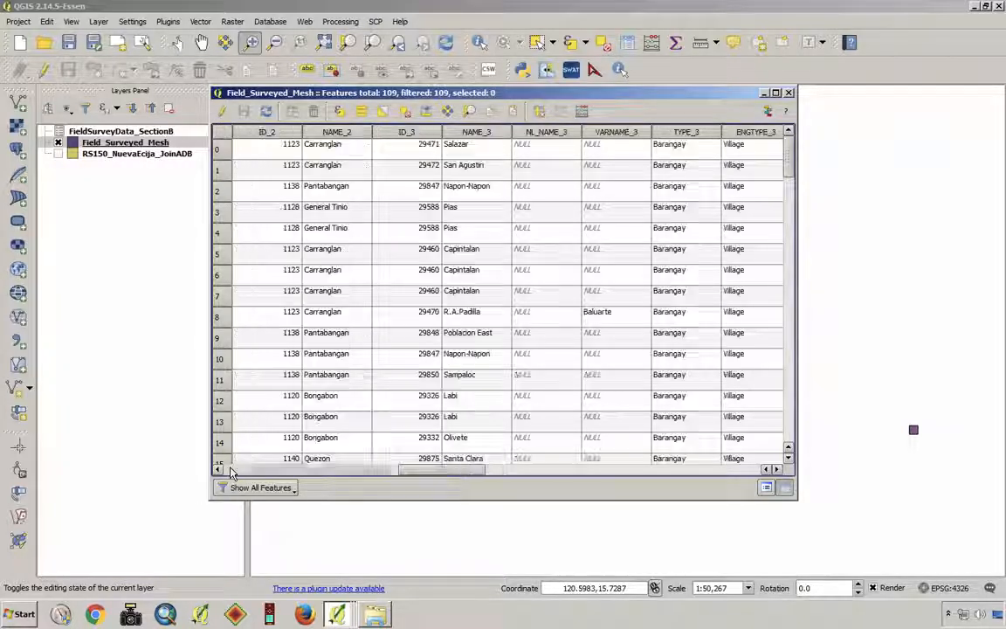
click(231, 472)
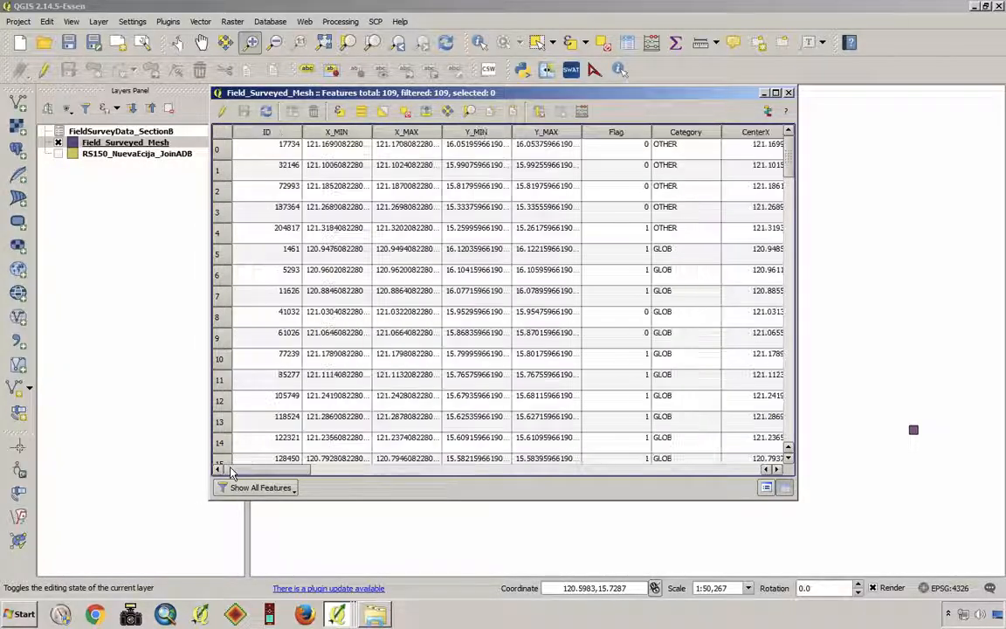
click(789, 93)
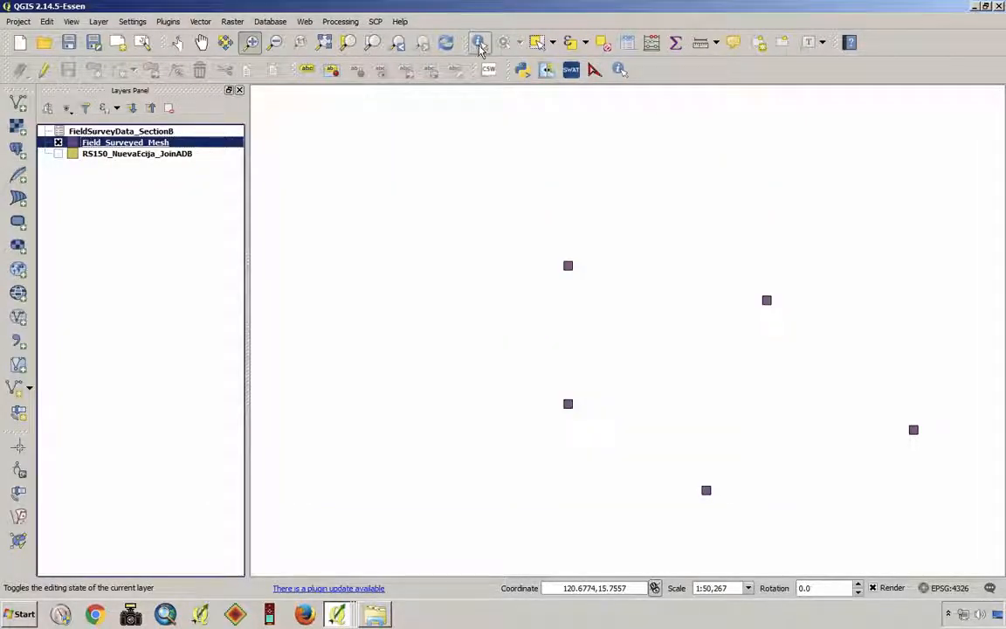
- Identify the northwesternmost mesh shown on the map and examine its survey attributes such as B1Rice and the B5Rice fields
click(479, 45)
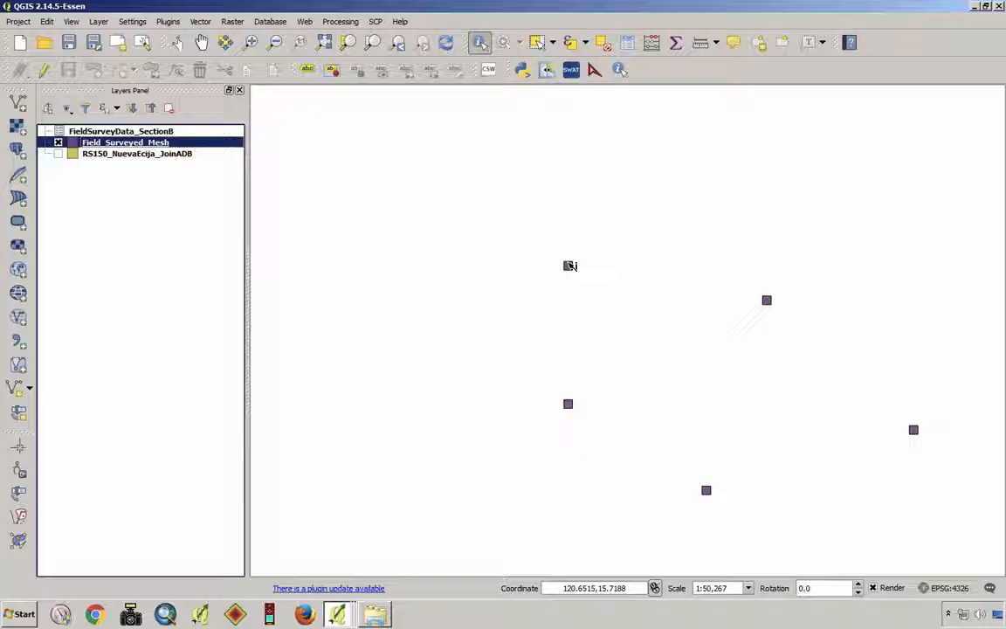
click(569, 265)
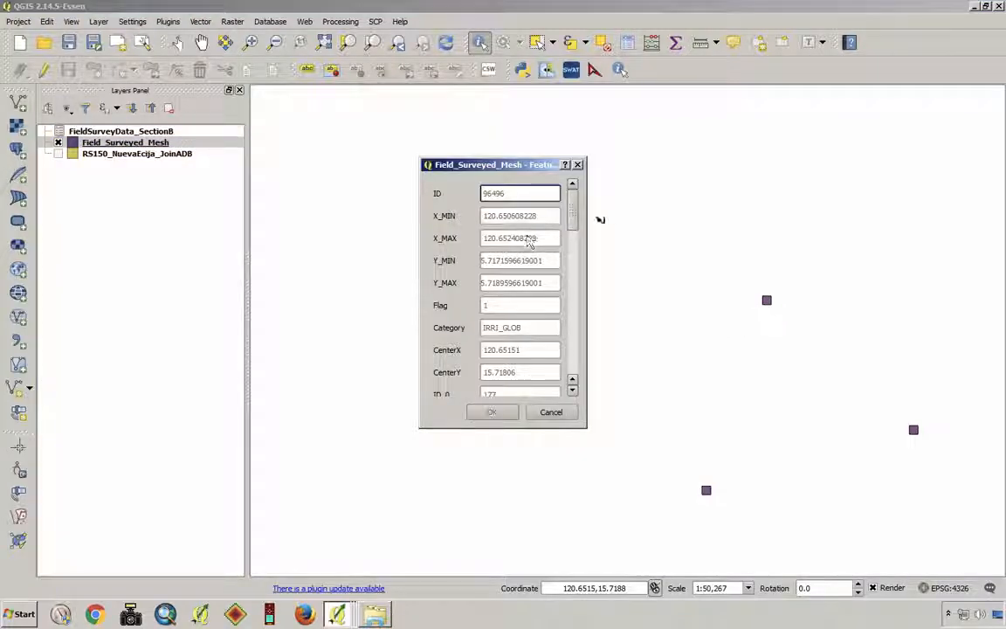
scroll(574, 249, down, 4)
drag(575, 270, 586, 313)
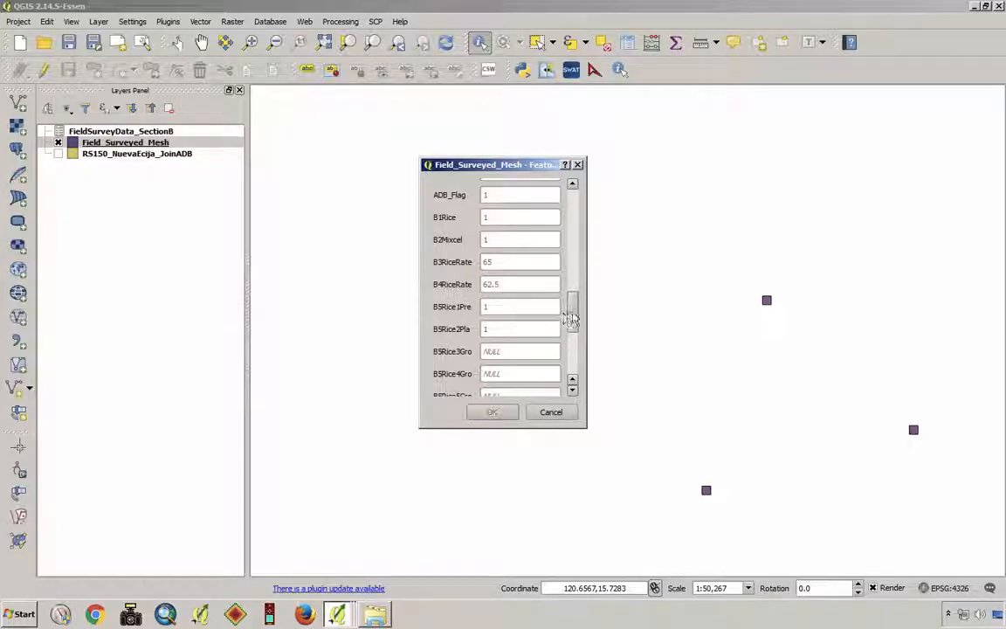
drag(572, 320, 575, 333)
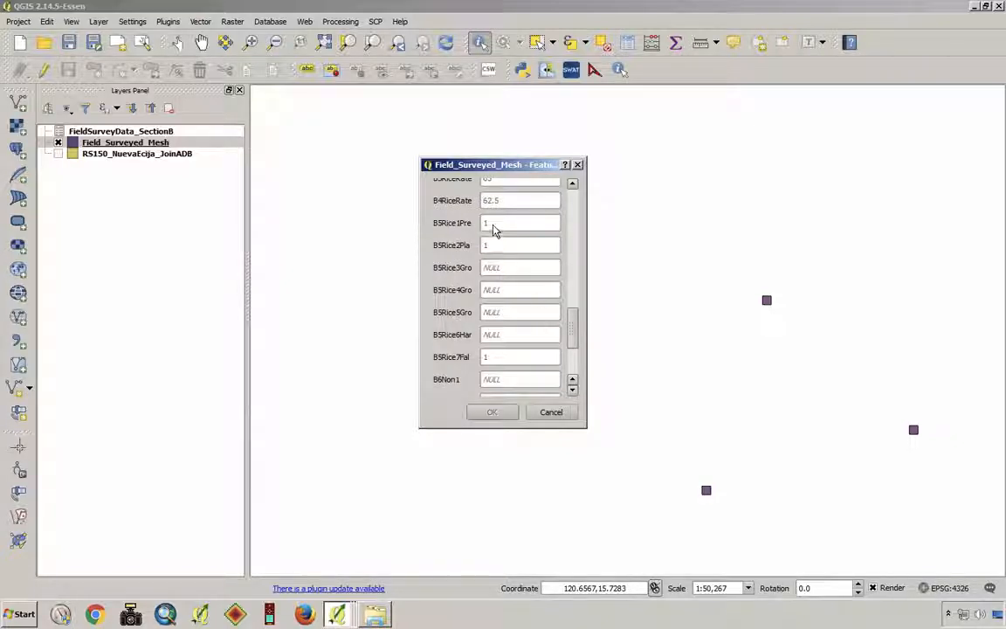
drag(574, 337, 579, 188)
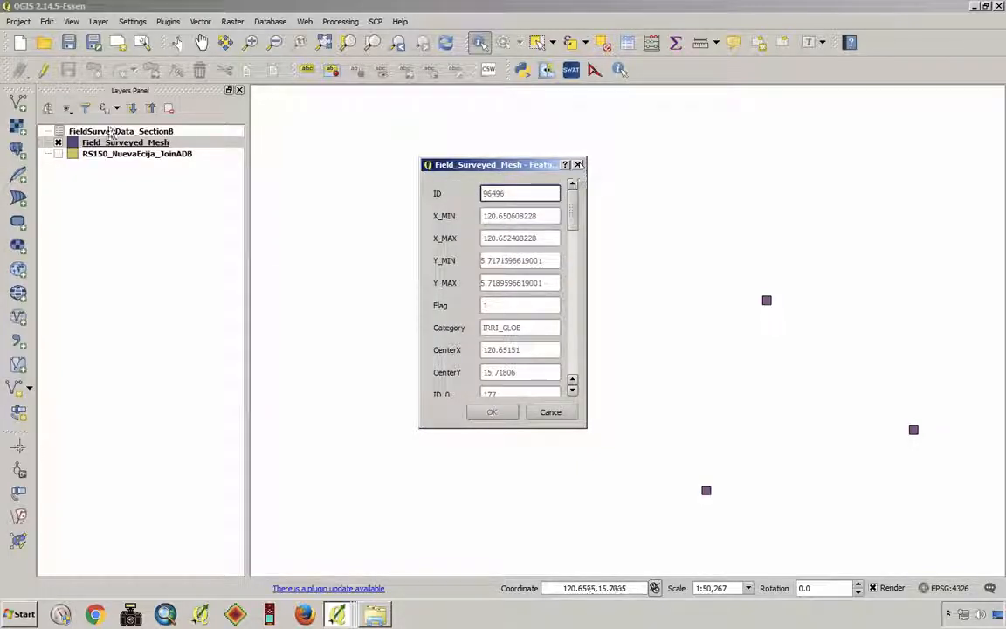
click(577, 164)
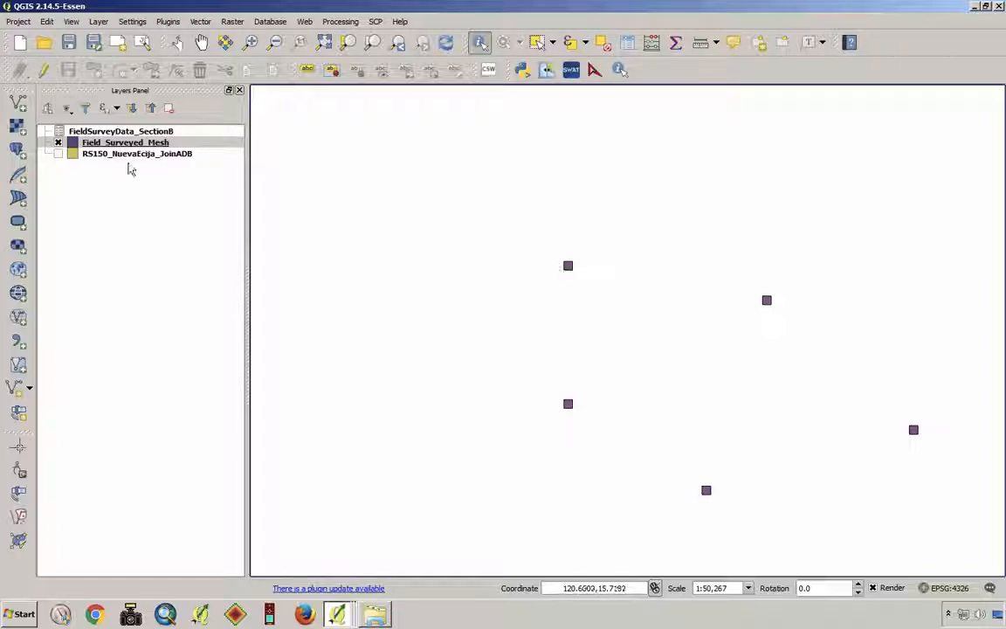
- Add the raster layers DiffImageData.tif and MinImageData.tif from the INAHOR-ADv3.4 Output_Data folder
click(18, 128)
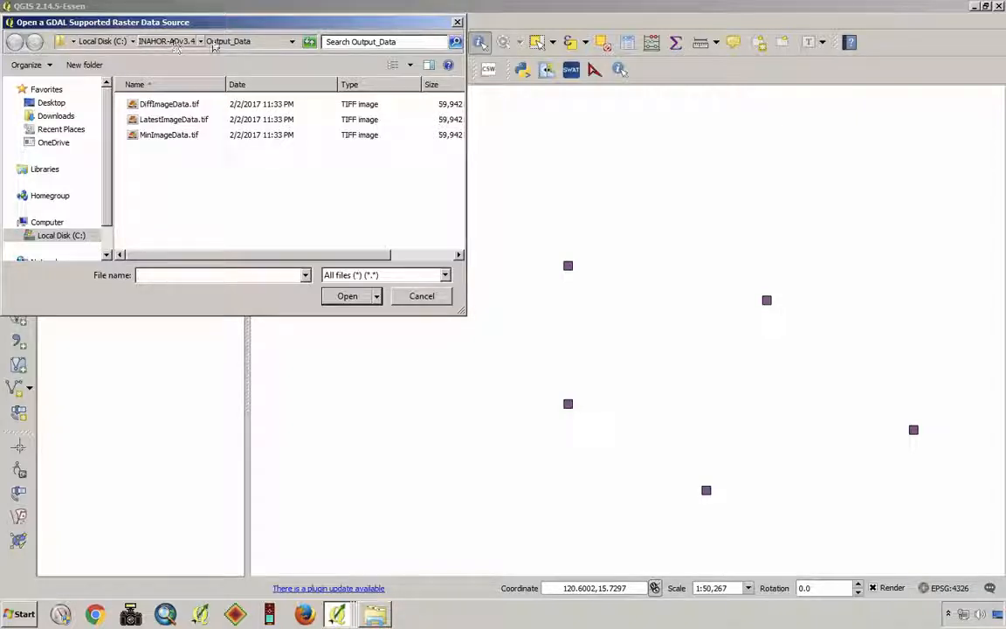
click(167, 106)
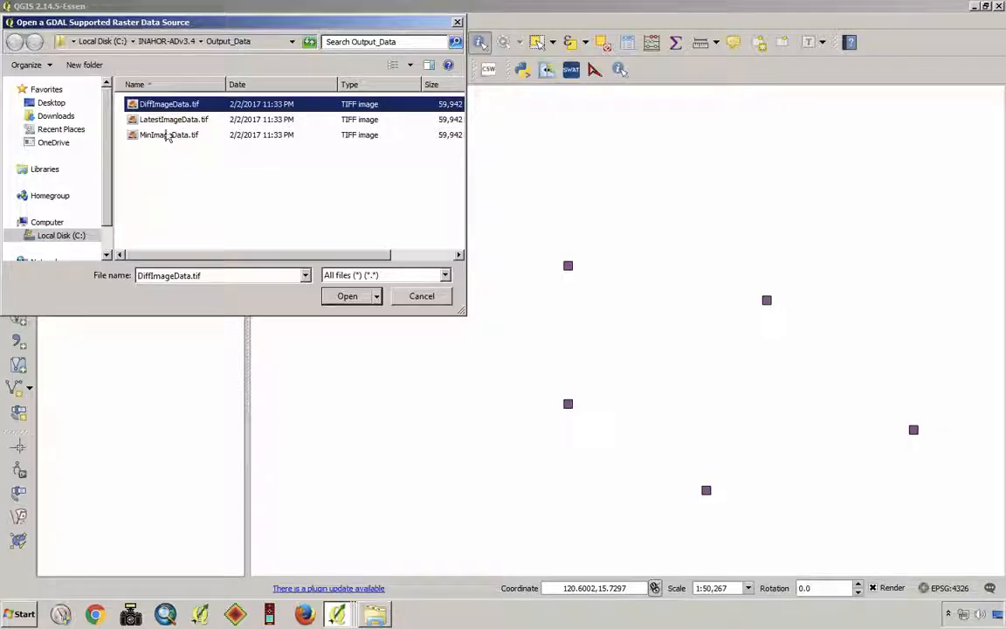
ctrl+click(164, 137)
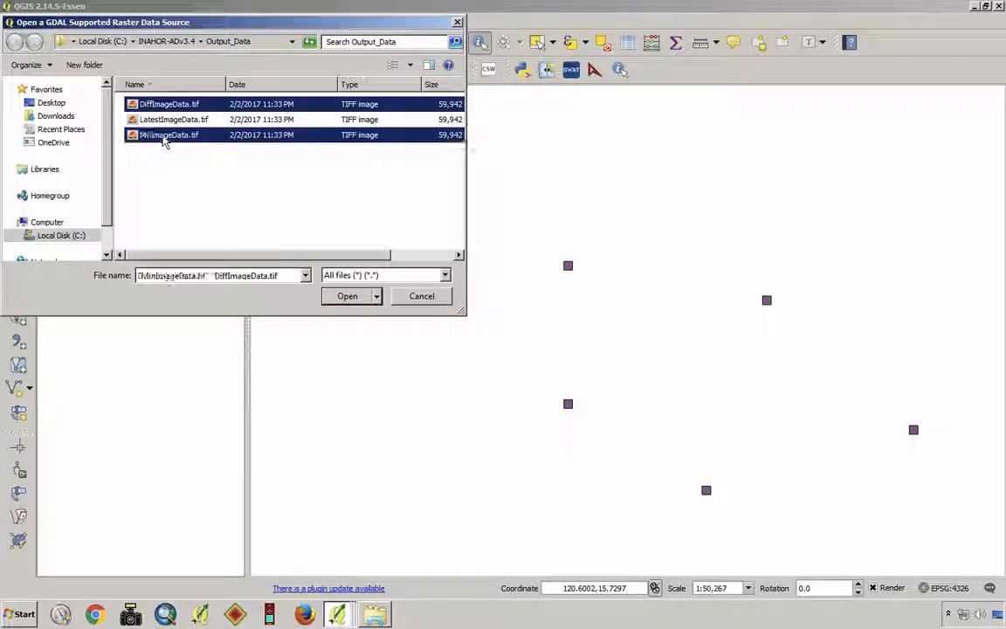
click(348, 297)
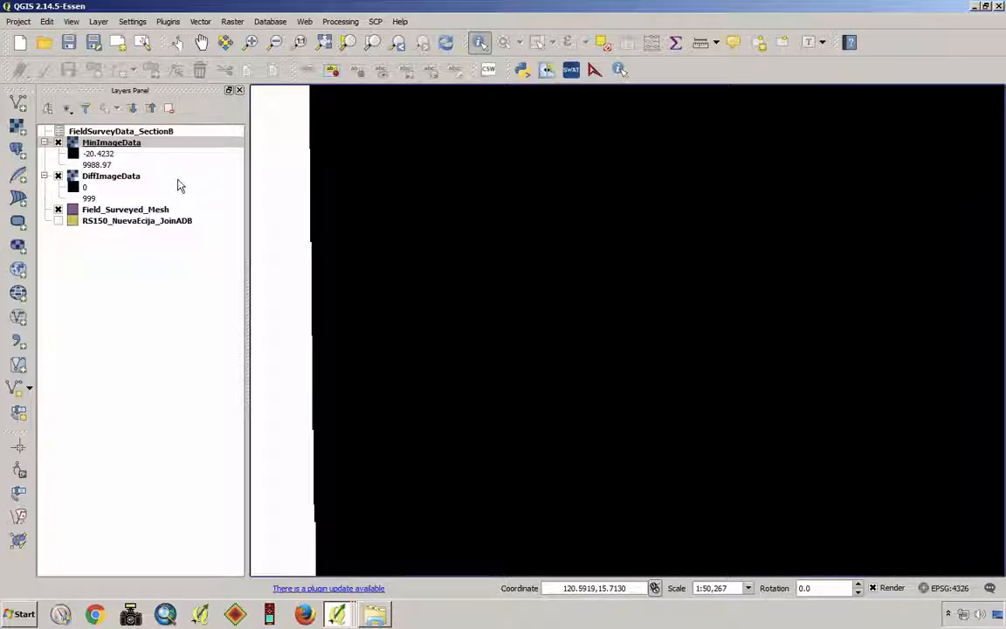
- Set the maximum gray band value of the MinImageData raster to 0 and hide the layer after viewing it
double_click(121, 145)
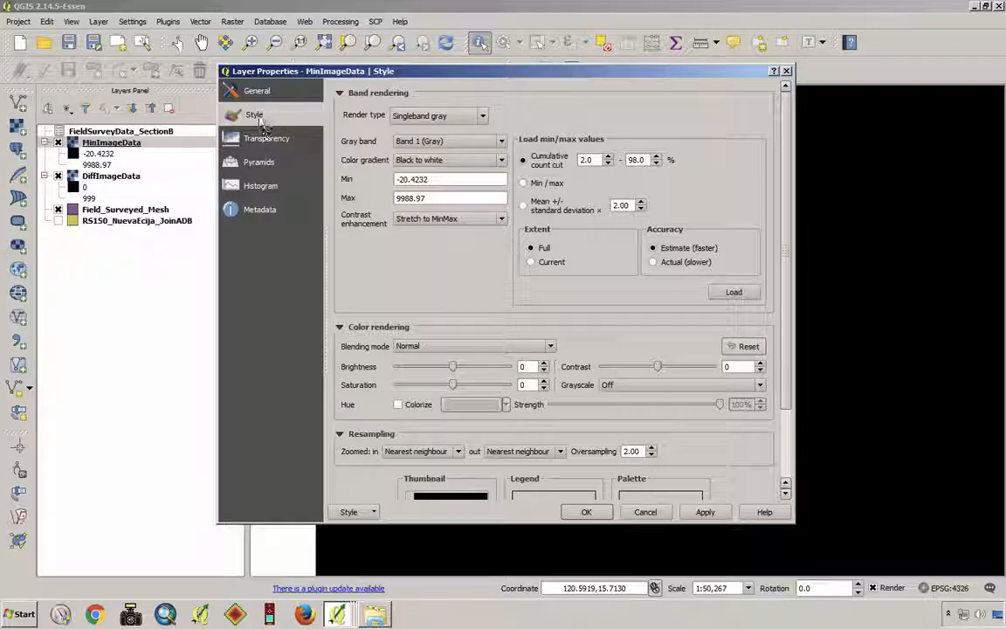
click(444, 198)
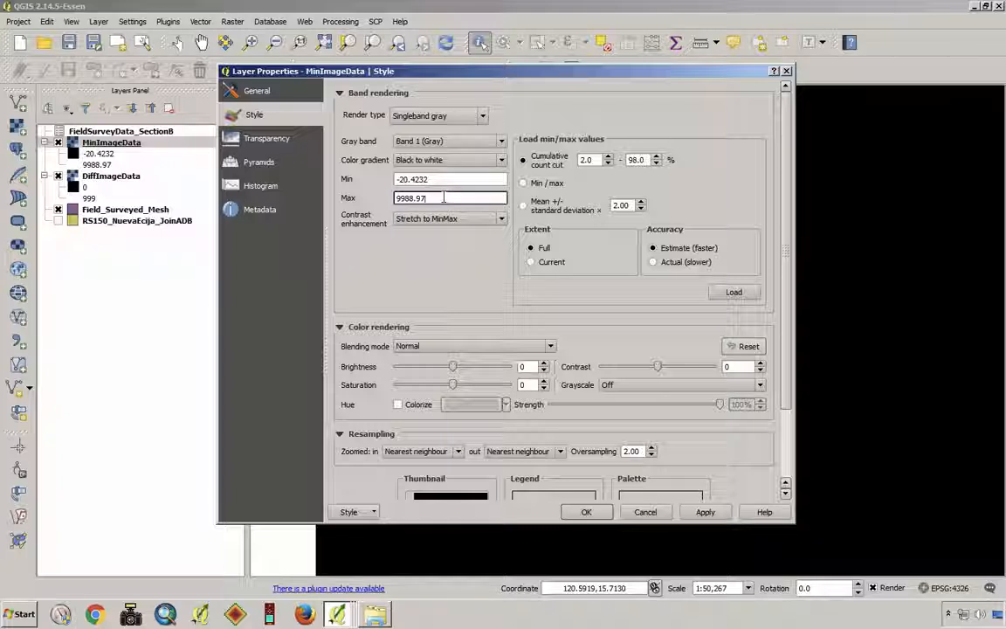
key(BackSpace)
key(BackSpace)
key(BackSpace)
key(BackSpace)
key(BackSpace)
key(BackSpace)
key(BackSpace)
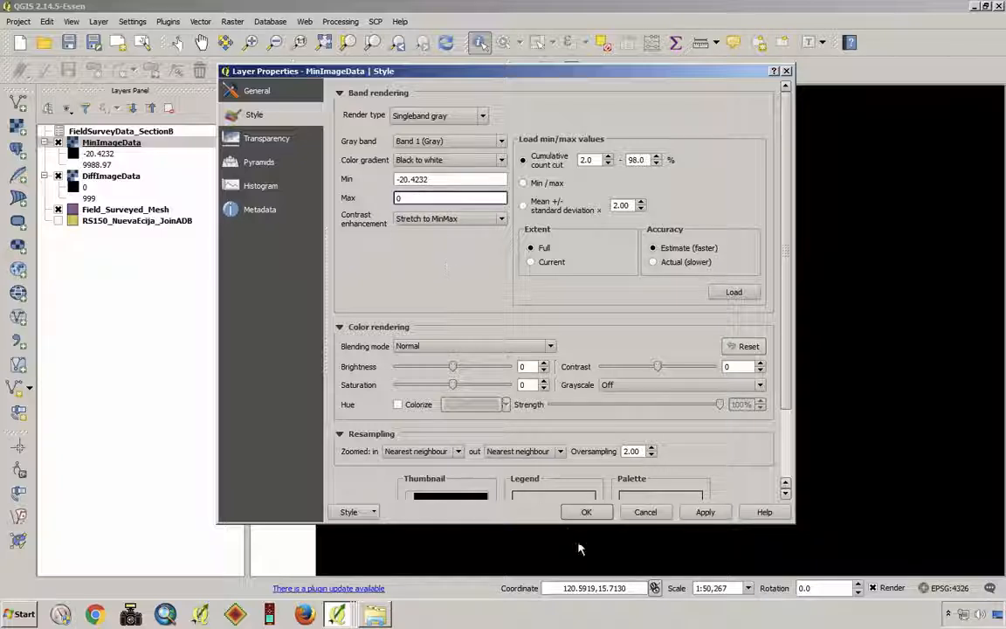
click(586, 512)
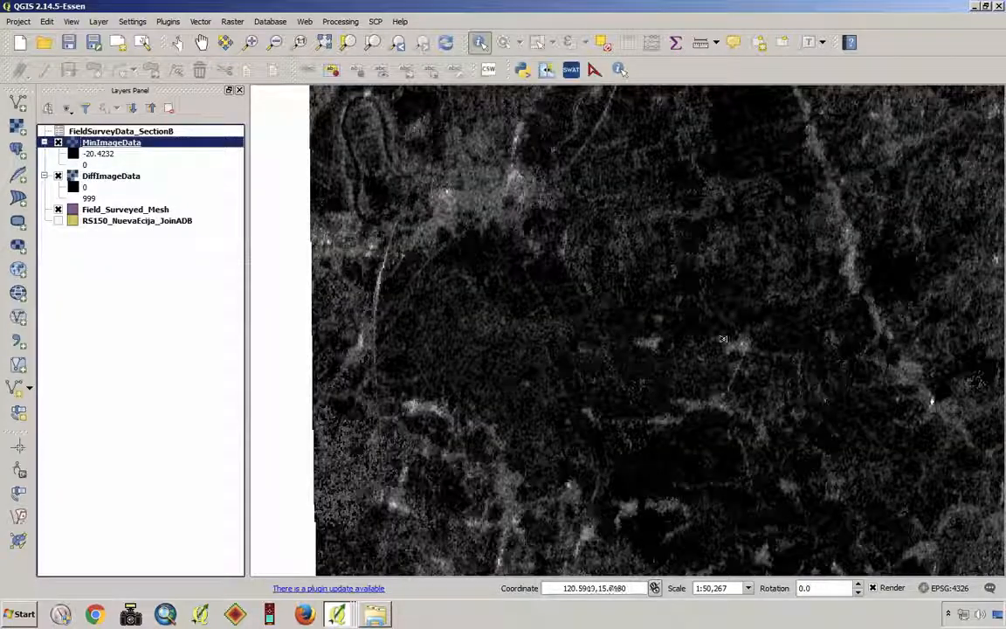
scroll(723, 339, down, 3)
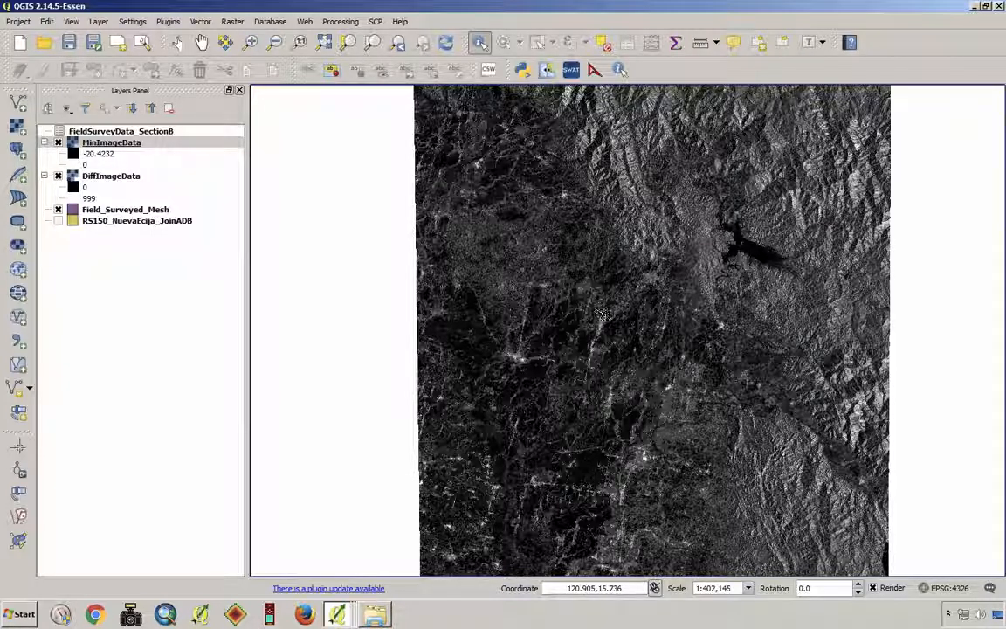
click(58, 142)
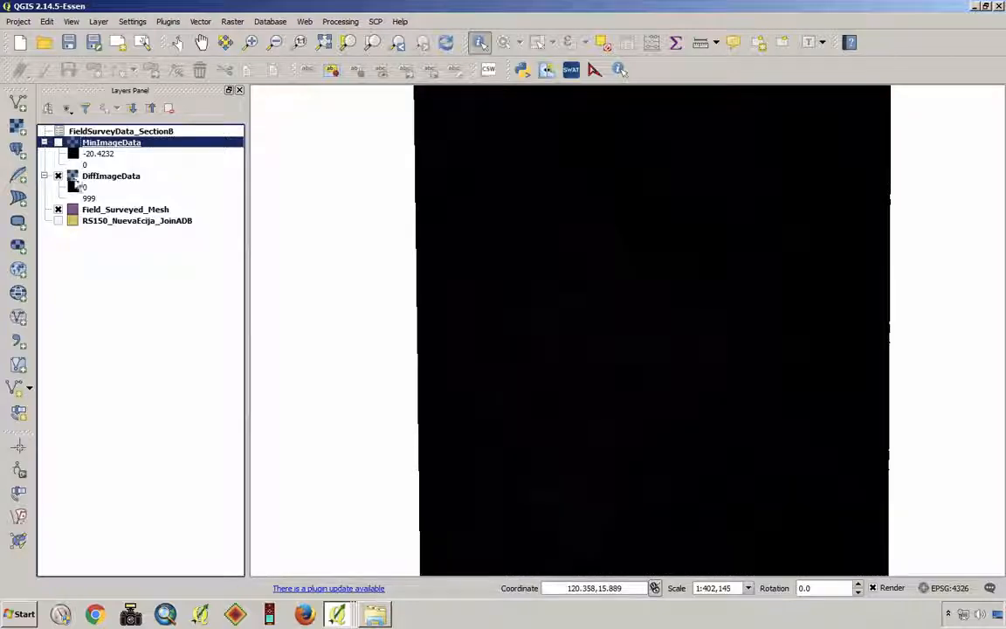
- Set the maximum gray band value of the DiffImageData raster to 30 and hide the layer after viewing it
right_click(108, 179)
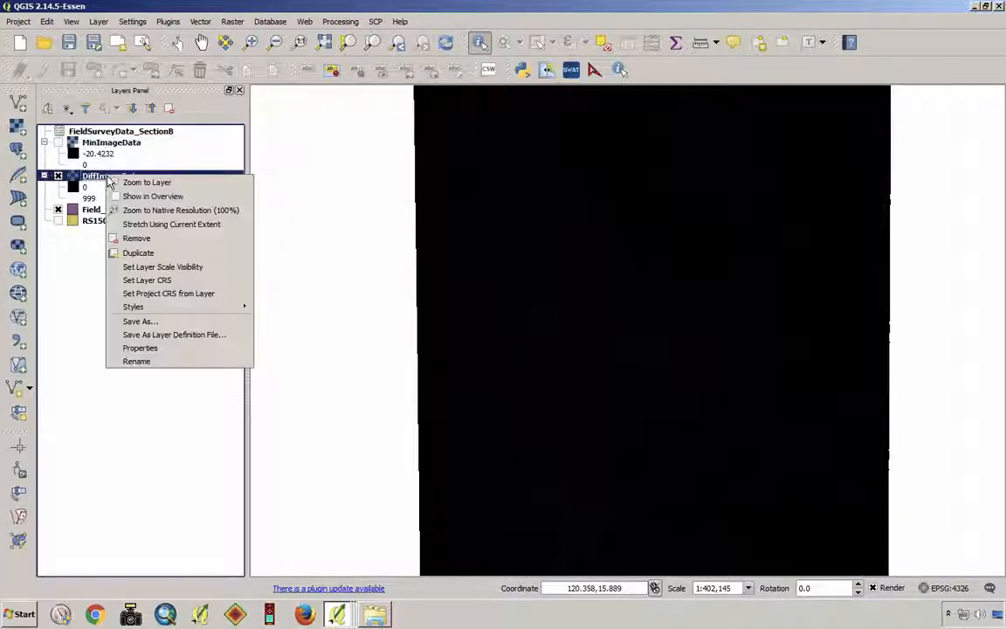
click(199, 351)
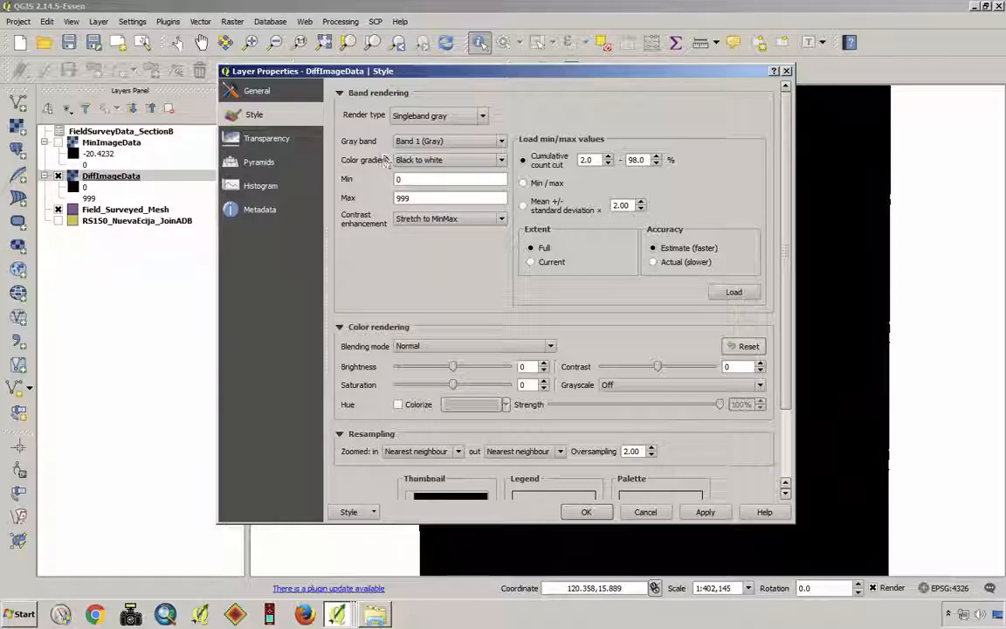
double_click(402, 197)
text(30)
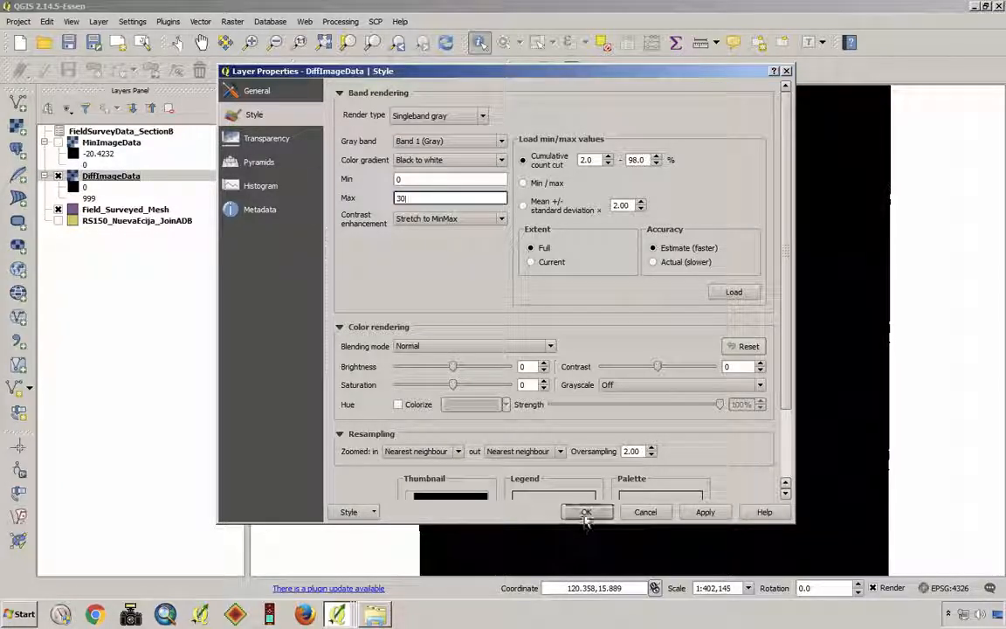
click(585, 513)
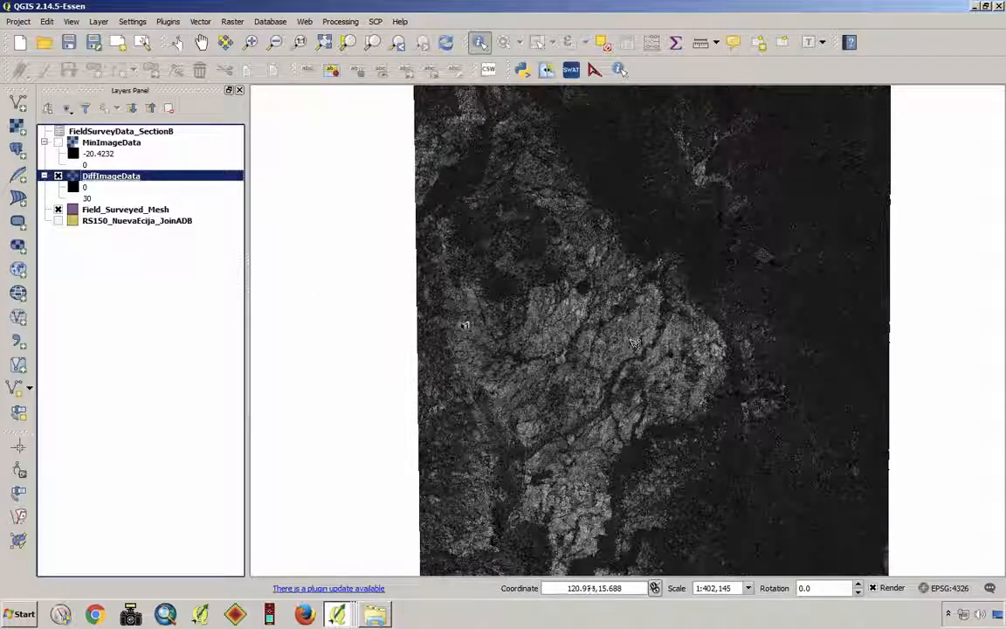
click(58, 175)
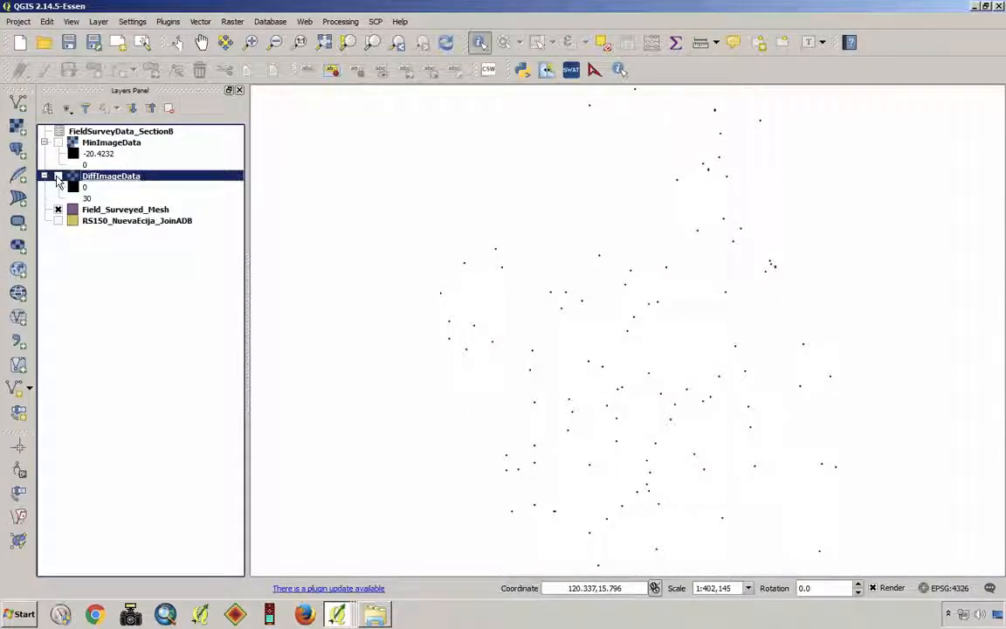
- Zoom in on a single surveyed mesh in the west and give the Field_Surveyed_Mesh layer's simple fill a transparent fill
click(249, 42)
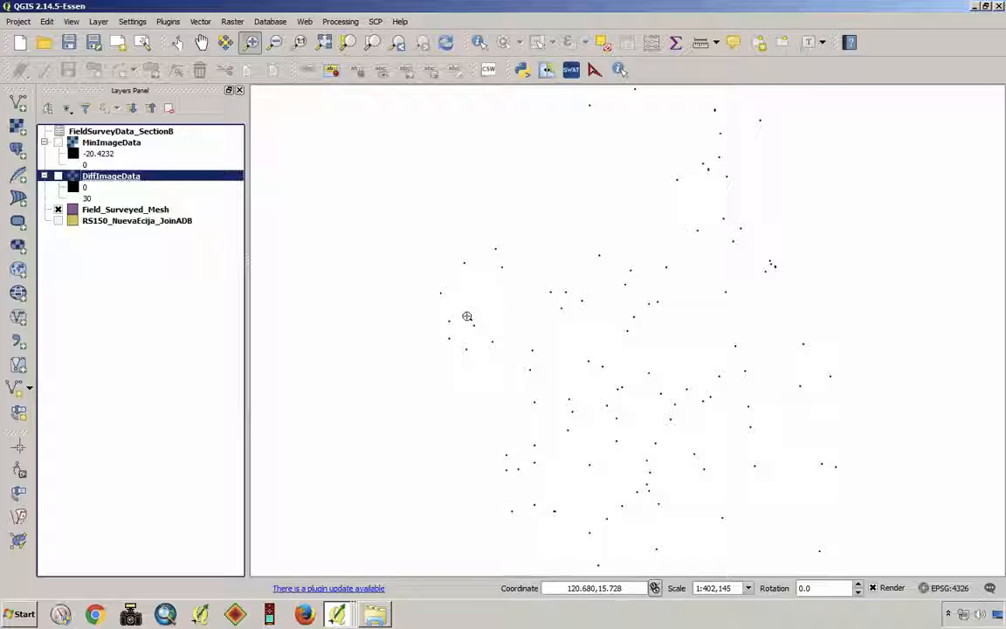
drag(468, 321, 483, 341)
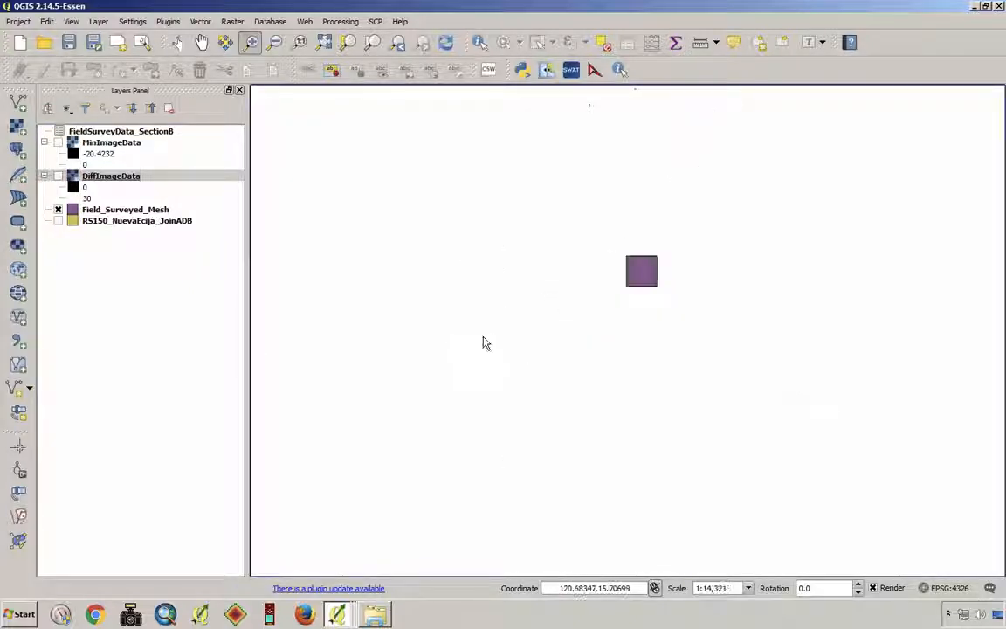
drag(584, 238, 721, 331)
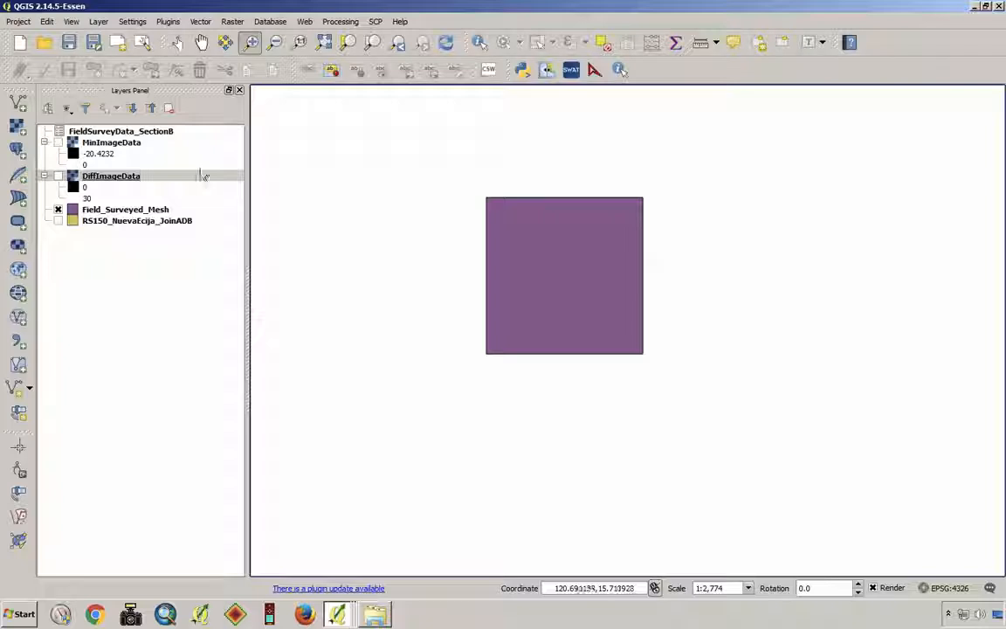
right_click(124, 210)
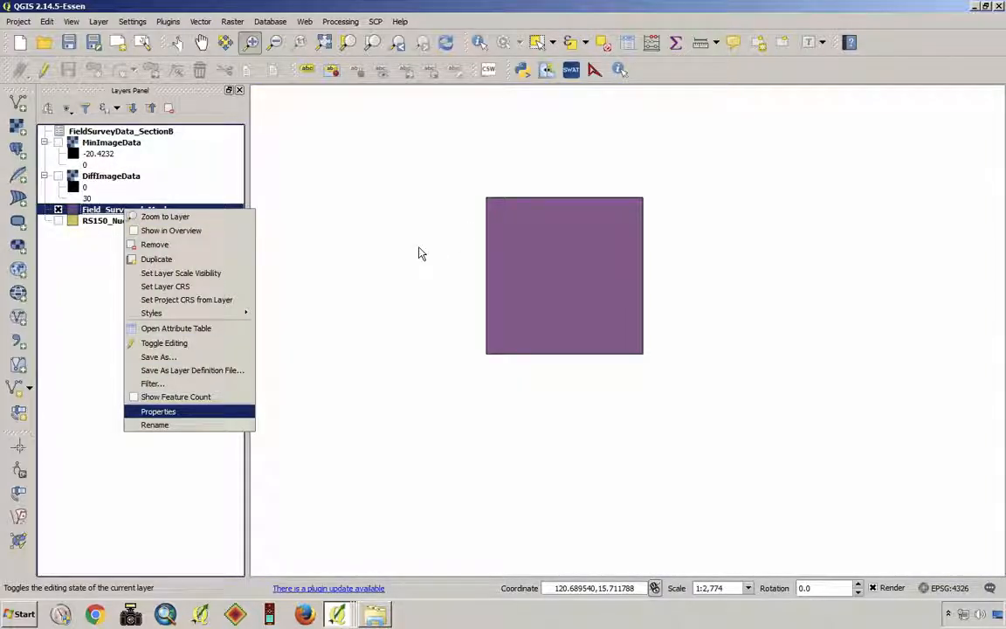
key(Return)
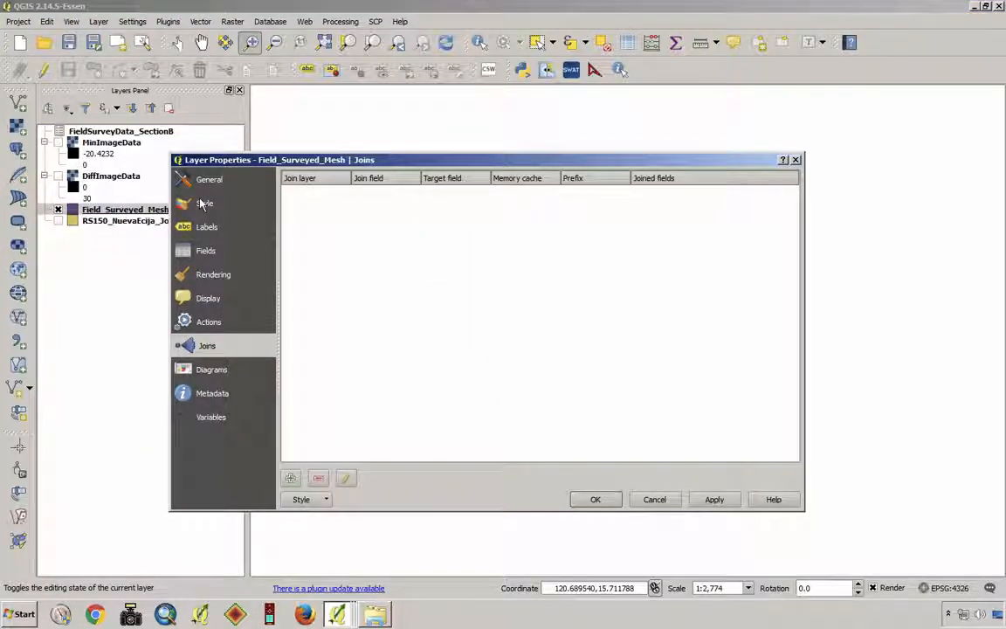
click(199, 203)
click(342, 298)
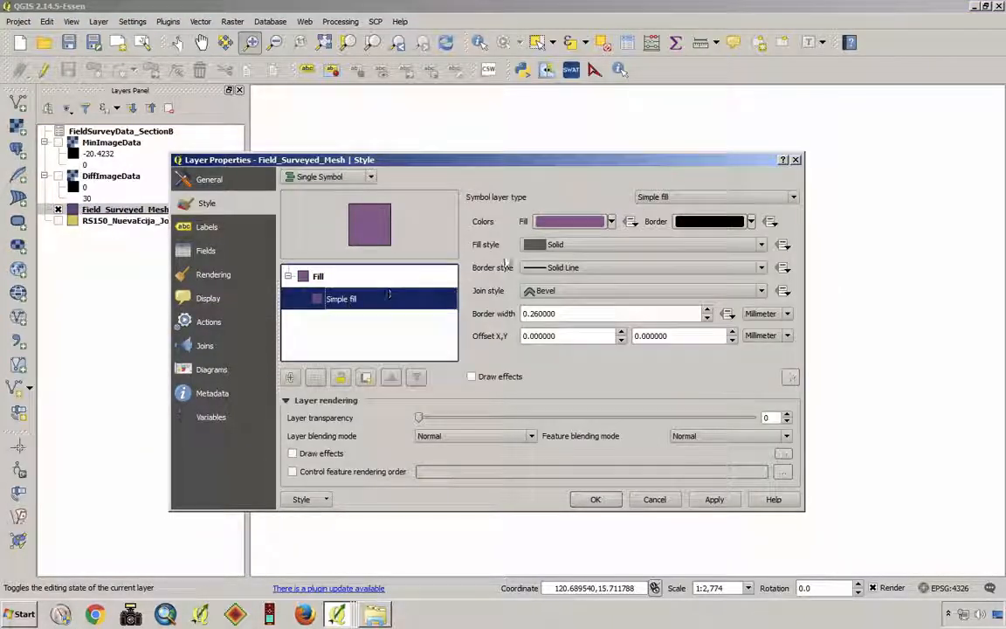
click(612, 222)
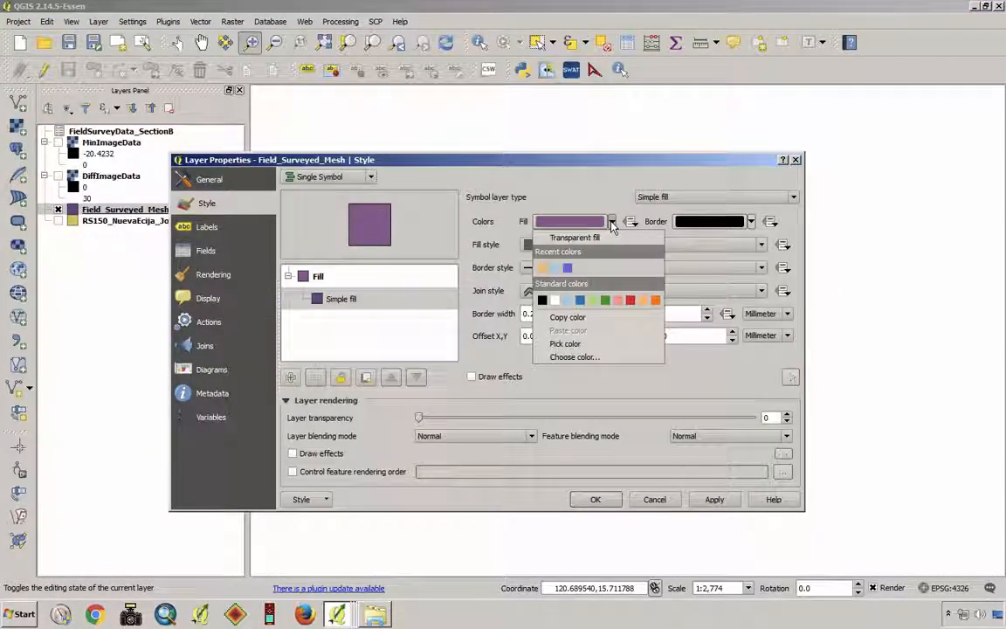
click(550, 237)
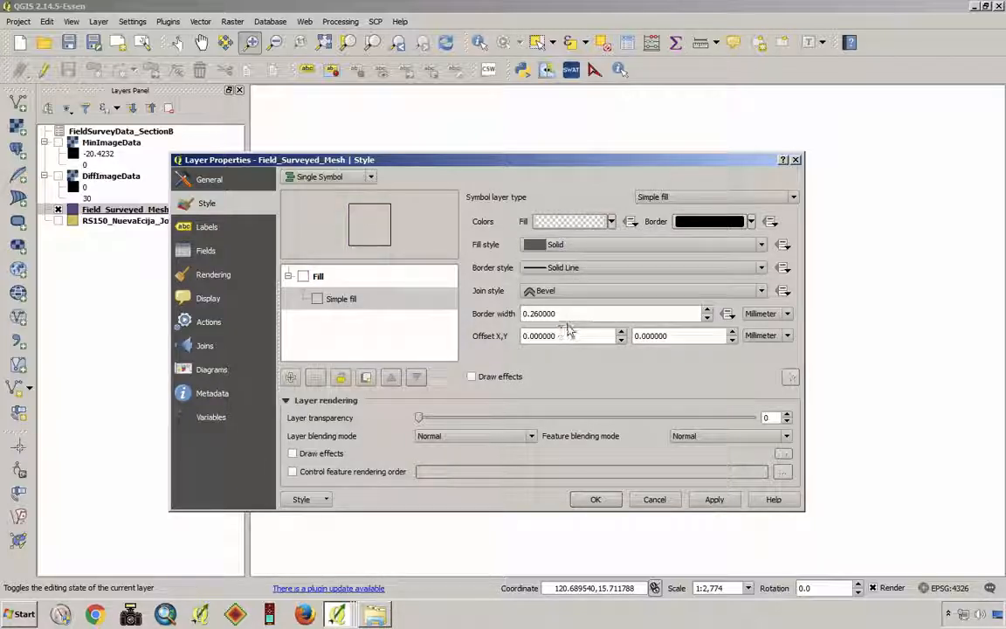
- Set the Field_Surveyed_Mesh border width to 0.5 mm and its border color to light orange, and apply the style
drag(562, 313, 521, 314)
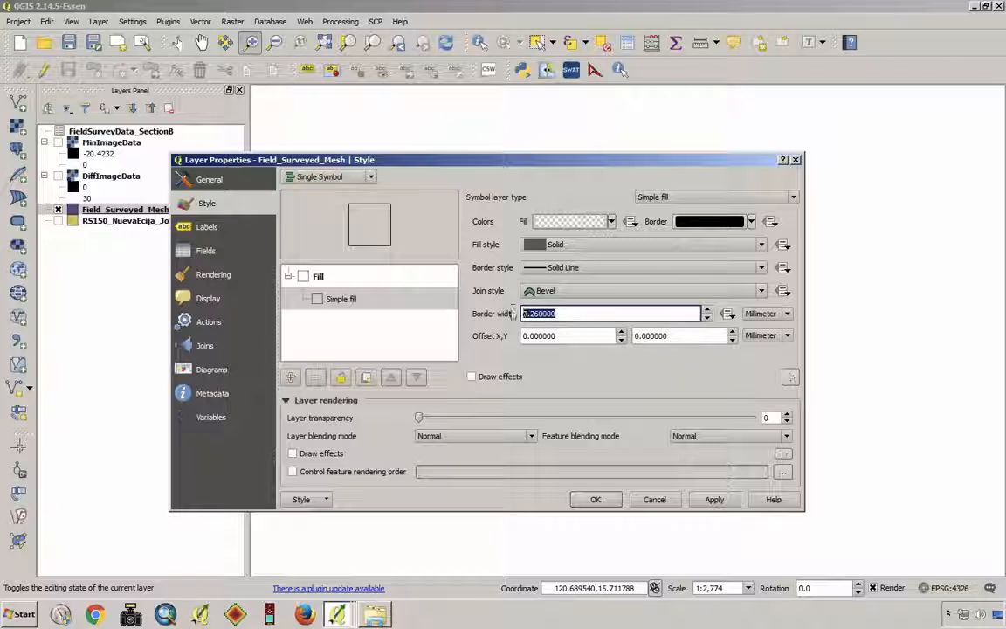
text(0.5)
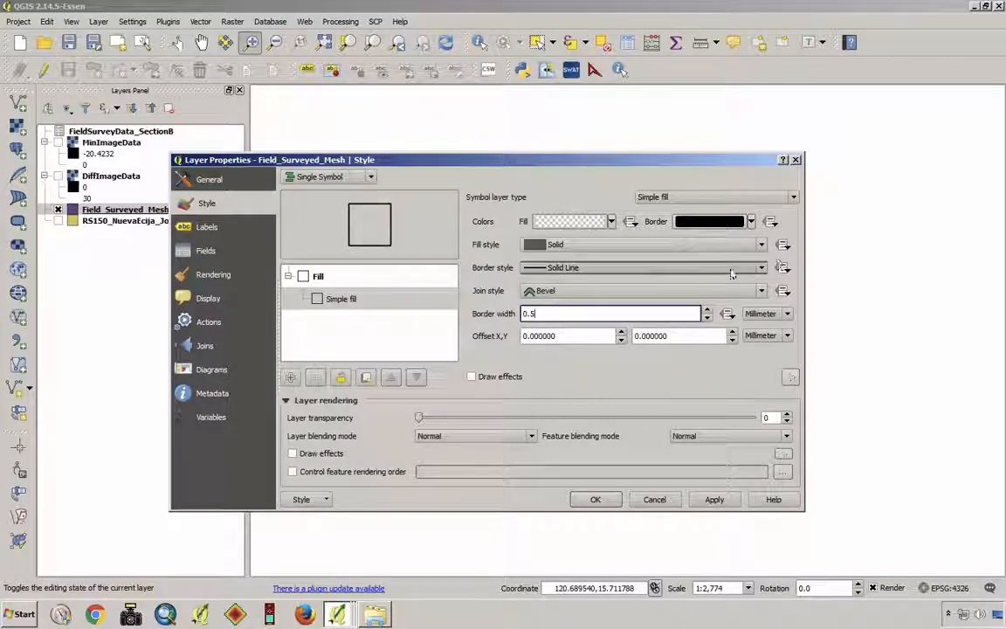
click(752, 221)
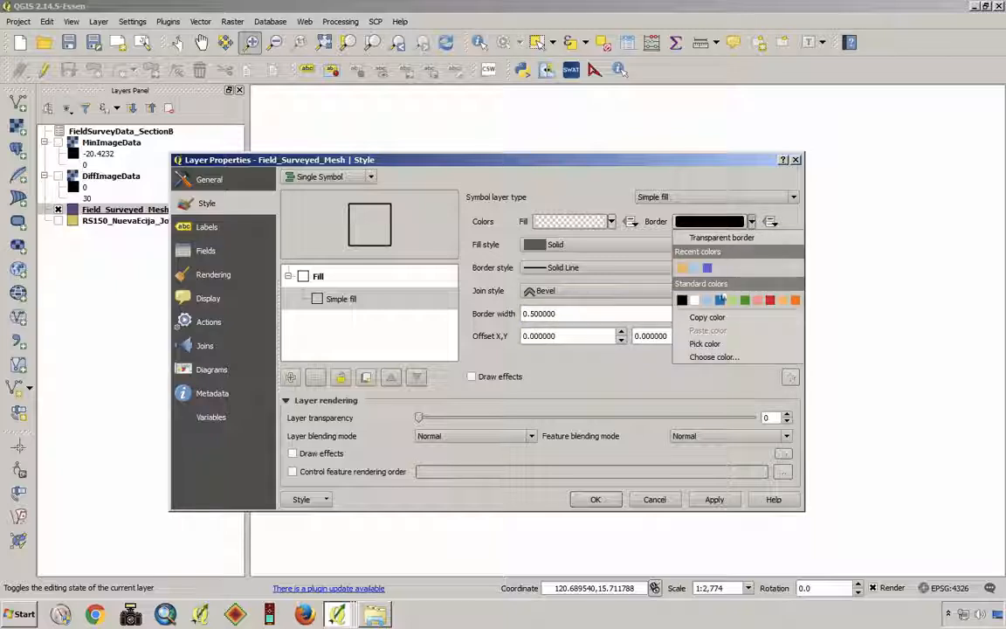
click(791, 301)
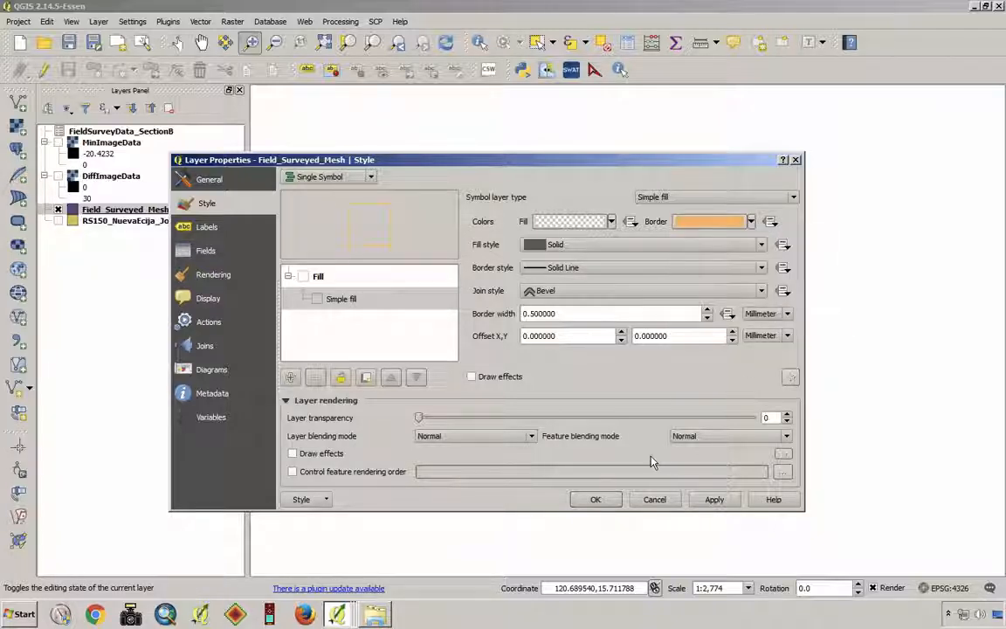
click(595, 499)
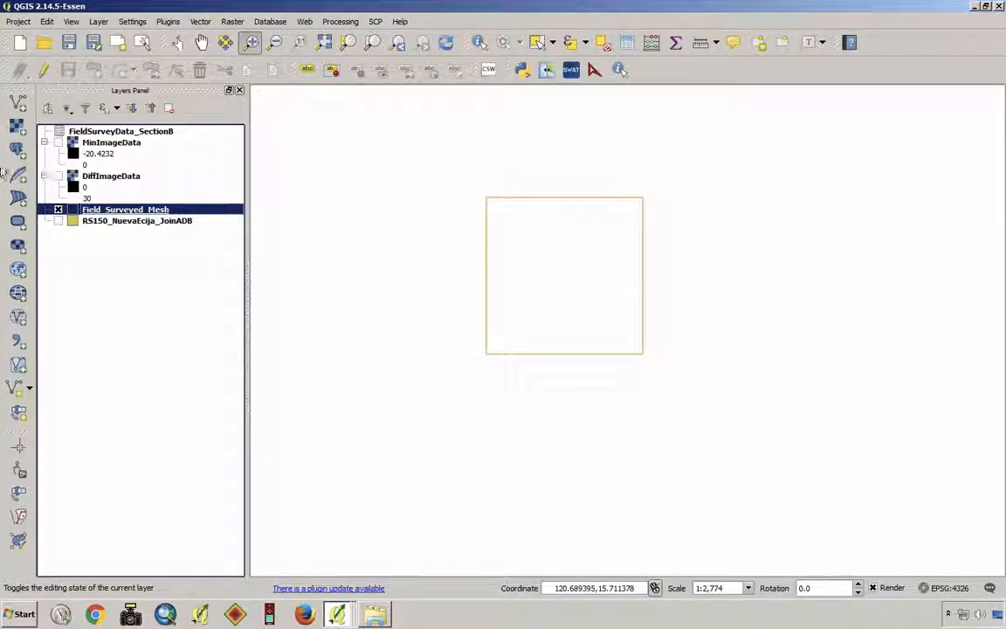
- Show the DiffImageData raster again and move Field_Surveyed_Mesh above it in the layer order
click(58, 176)
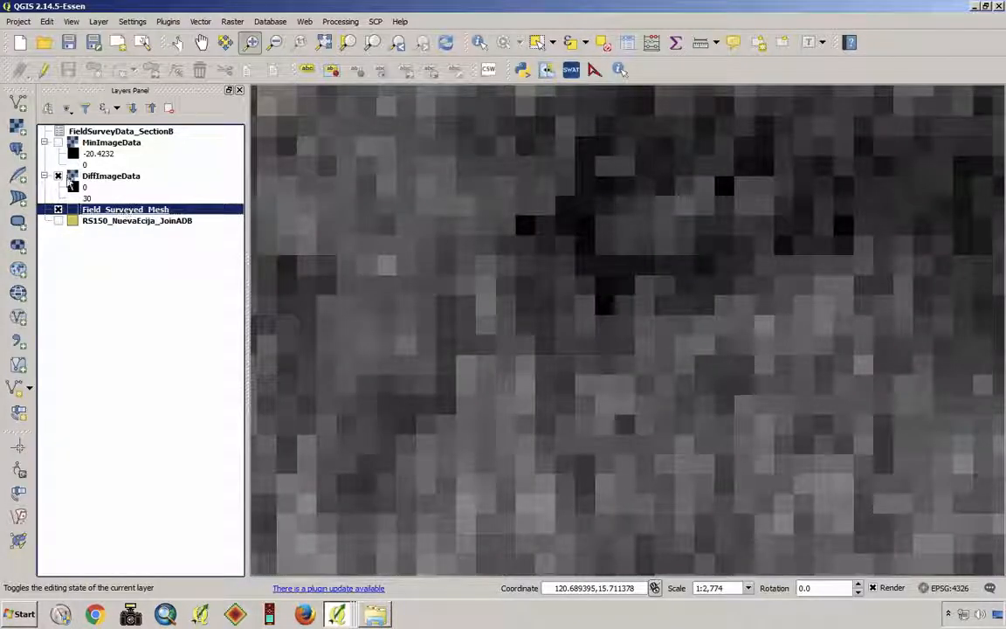
drag(108, 211, 103, 174)
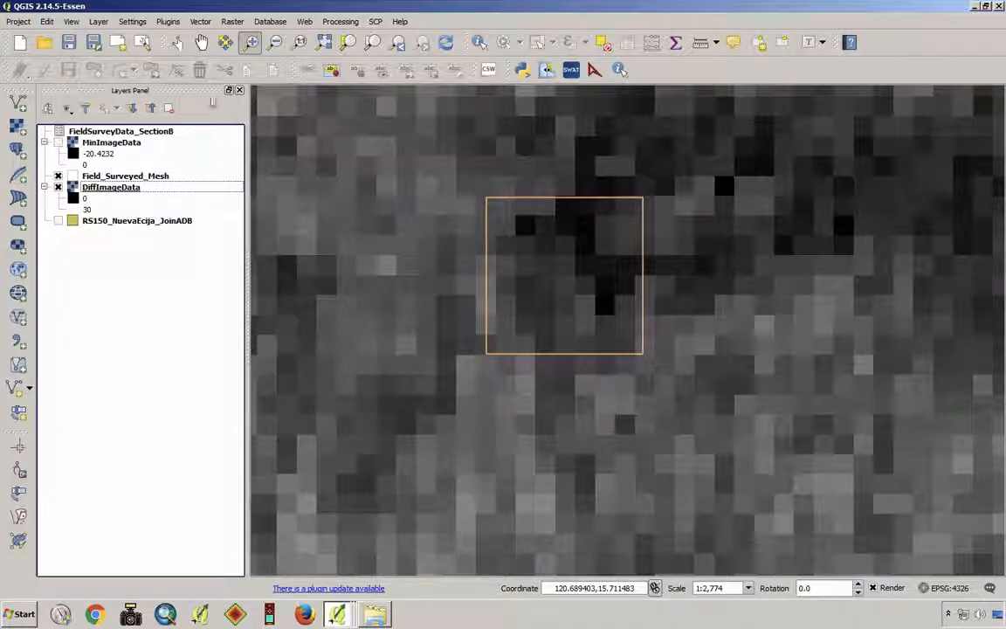
- Set up Zonal Statistics for the MinImageData raster with Field_Surveyed_Mesh as the zones and the output column prefix Z1_
click(233, 22)
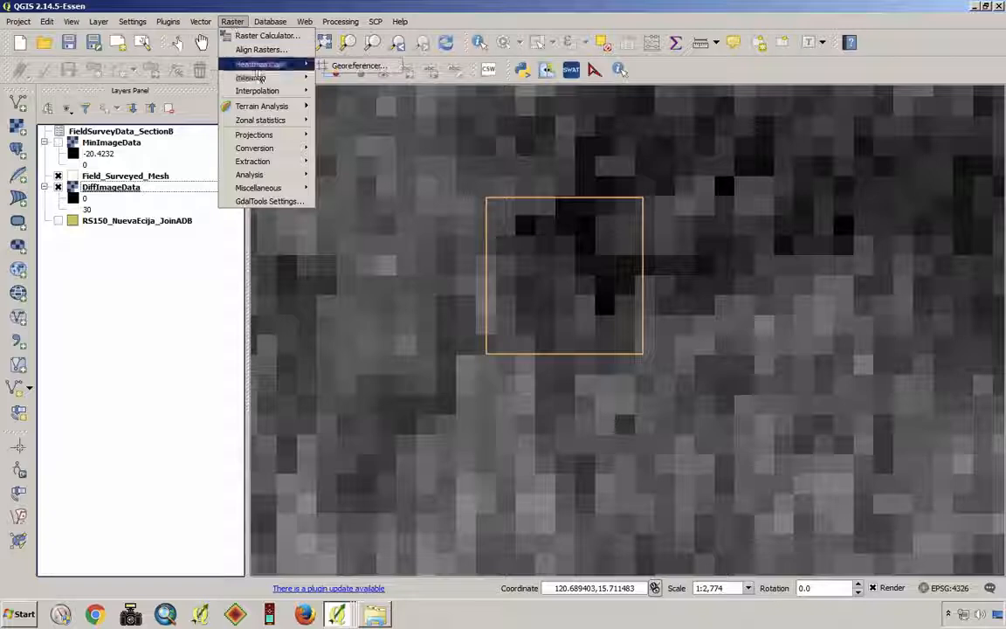
mouse_move(272, 120)
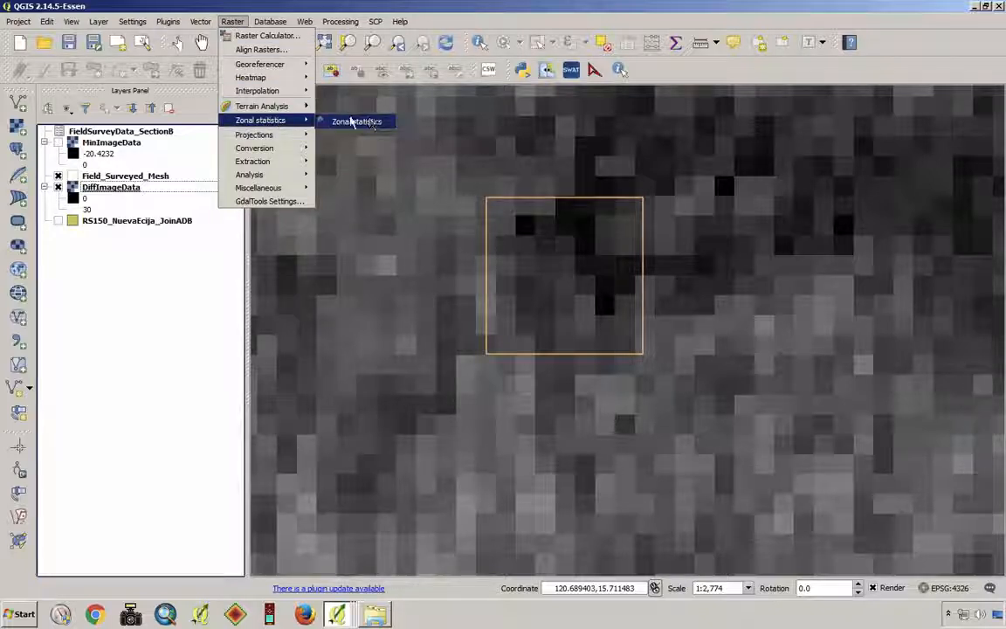
click(374, 123)
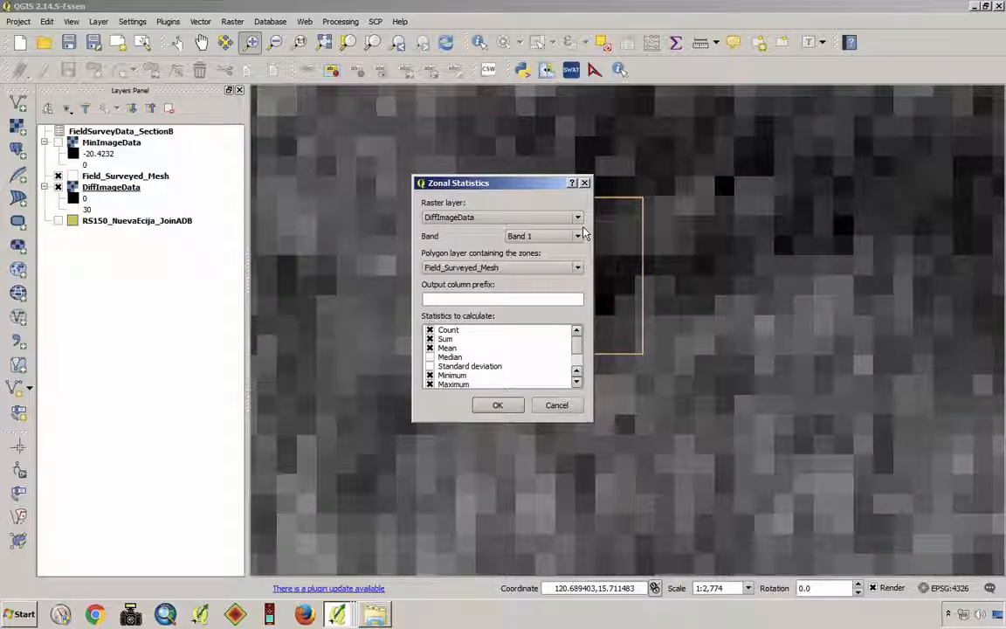
click(579, 219)
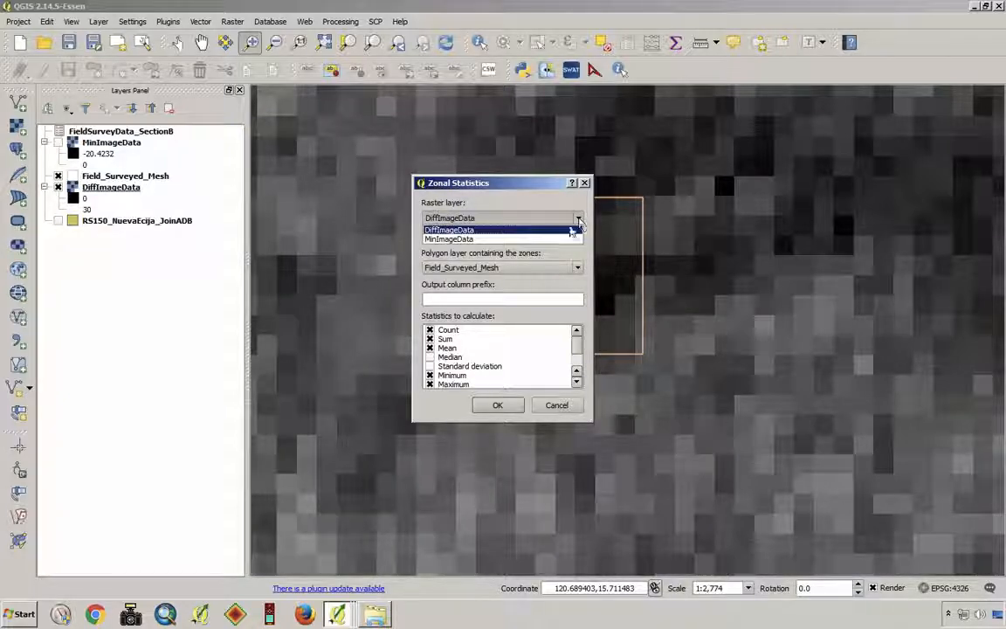
click(530, 239)
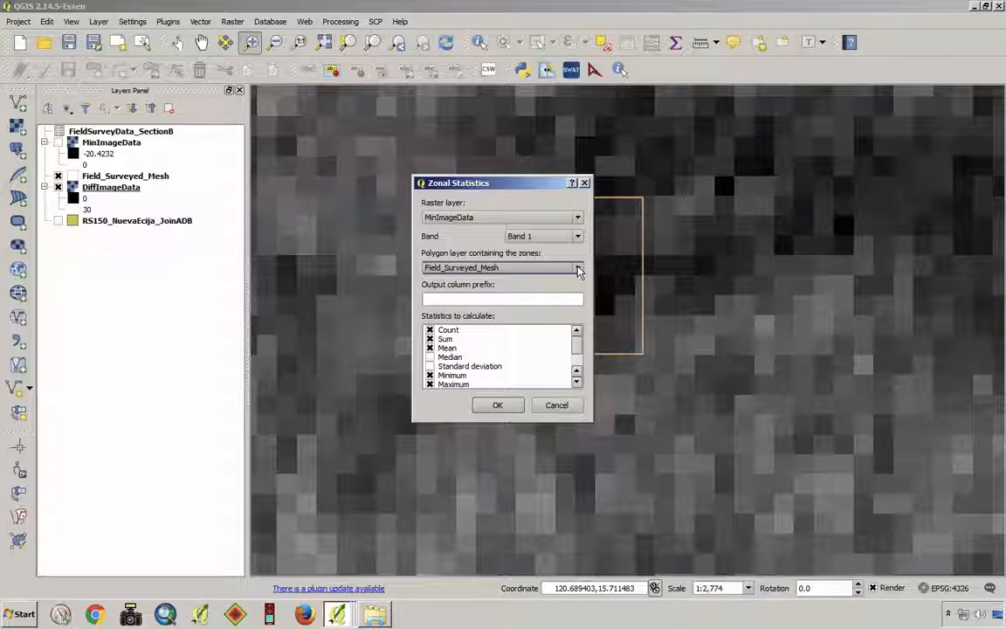
click(505, 302)
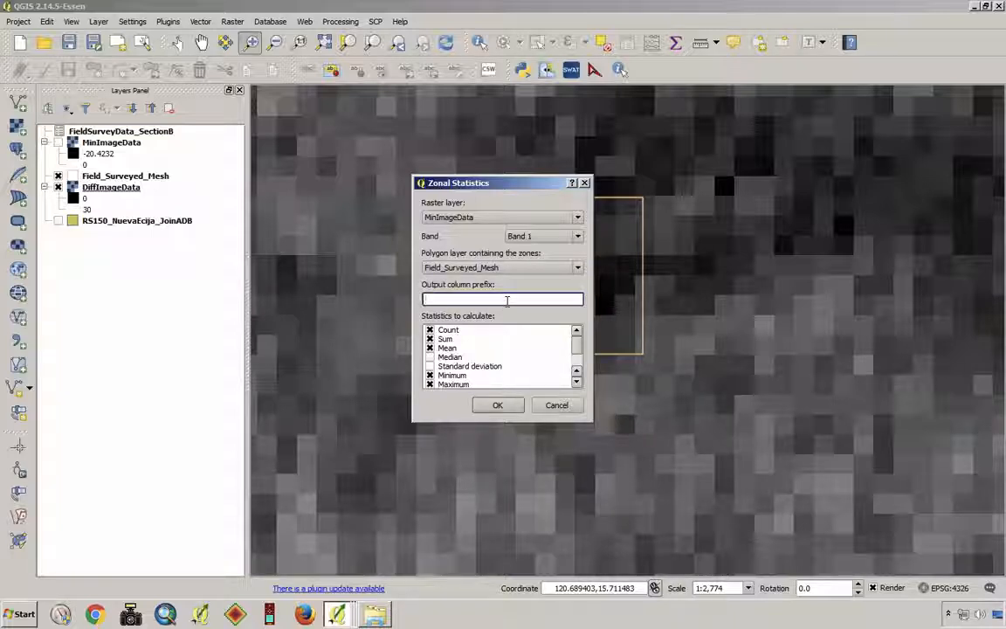
text(z)
- Limit the statistics to Mean by excluding Count, Sum, Minimum and Maximum, and run the zonal calculation
click(429, 330)
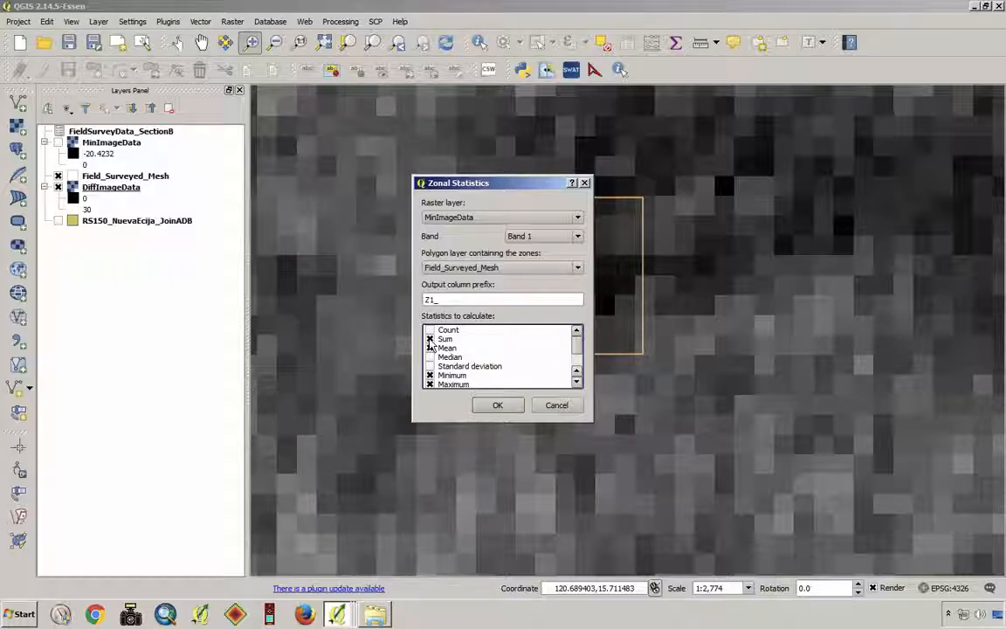
click(429, 375)
click(428, 384)
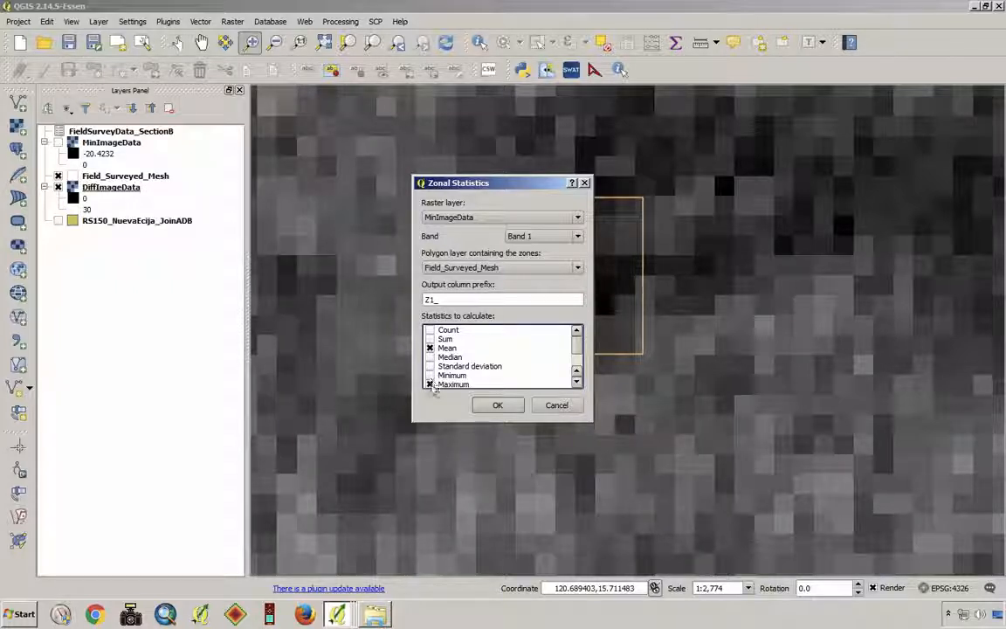
scroll(580, 361, down, 2)
scroll(577, 349, up, 2)
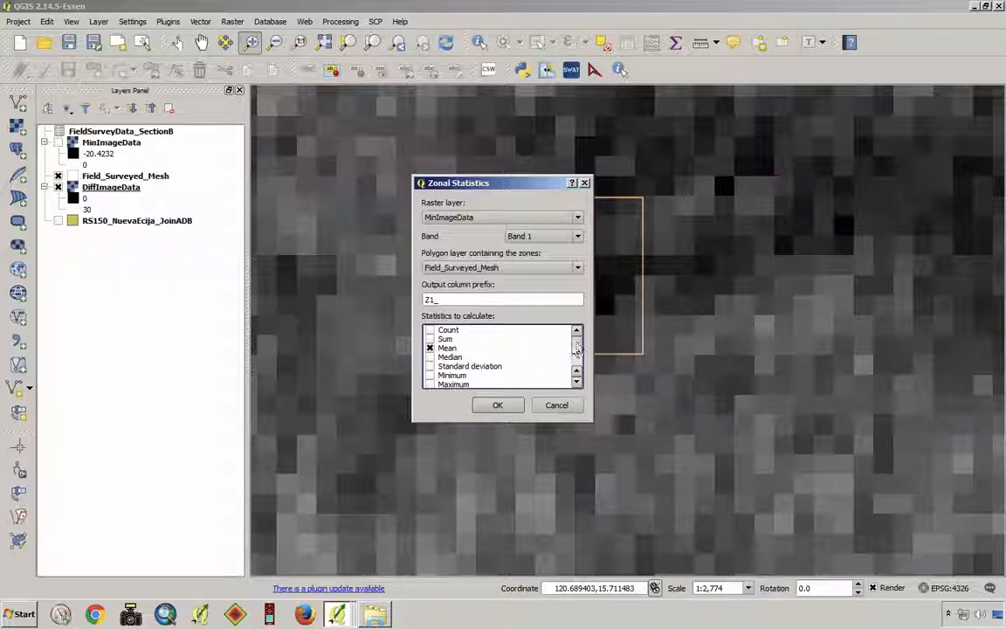
click(497, 406)
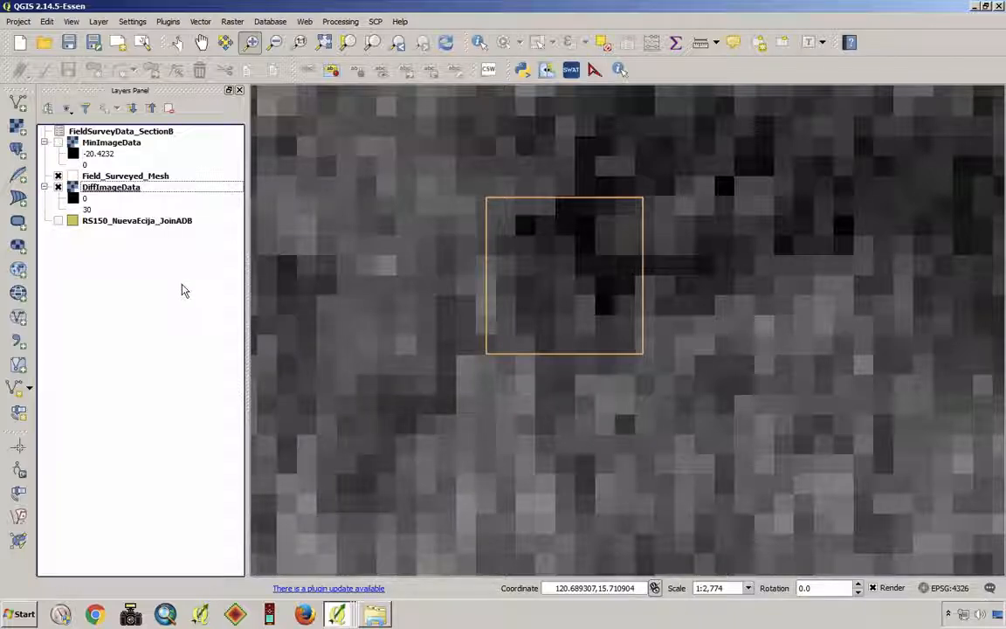
- Check the Z1_mean column at the end of the Field_Surveyed_Mesh attribute table
right_click(141, 179)
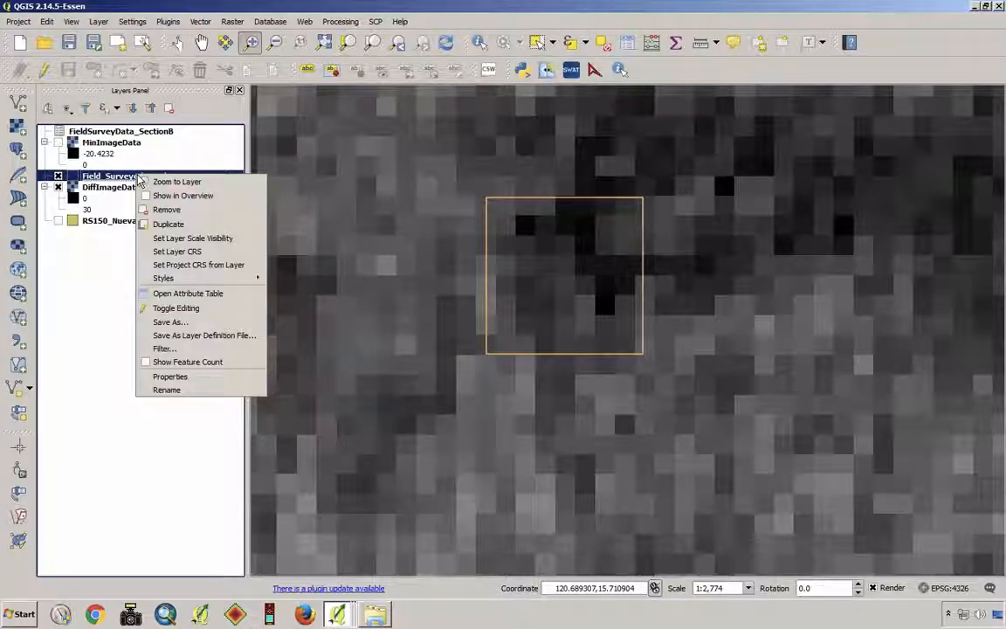
click(211, 297)
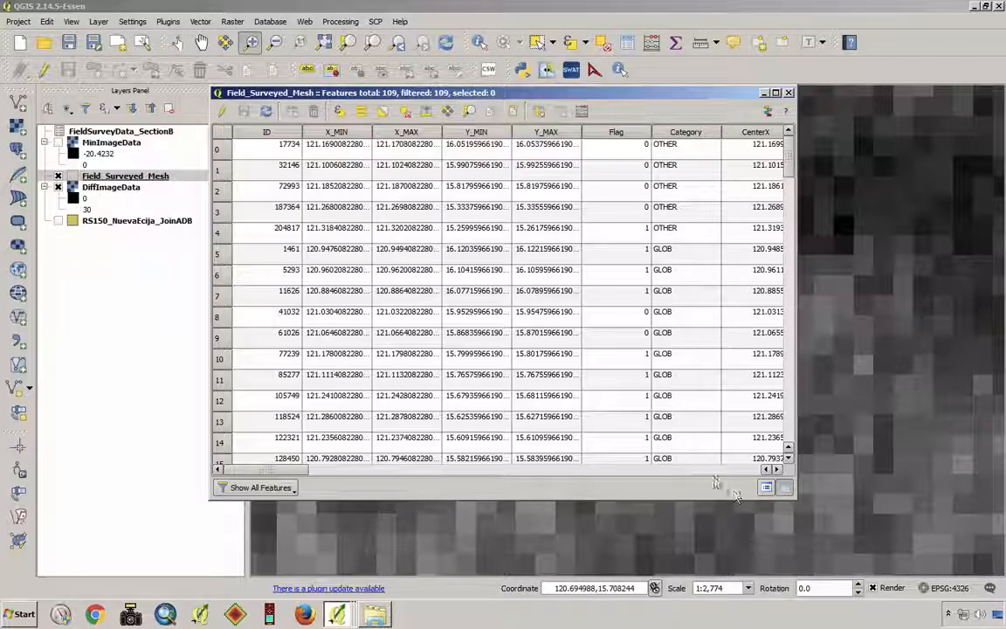
scroll(715, 472, right, 6)
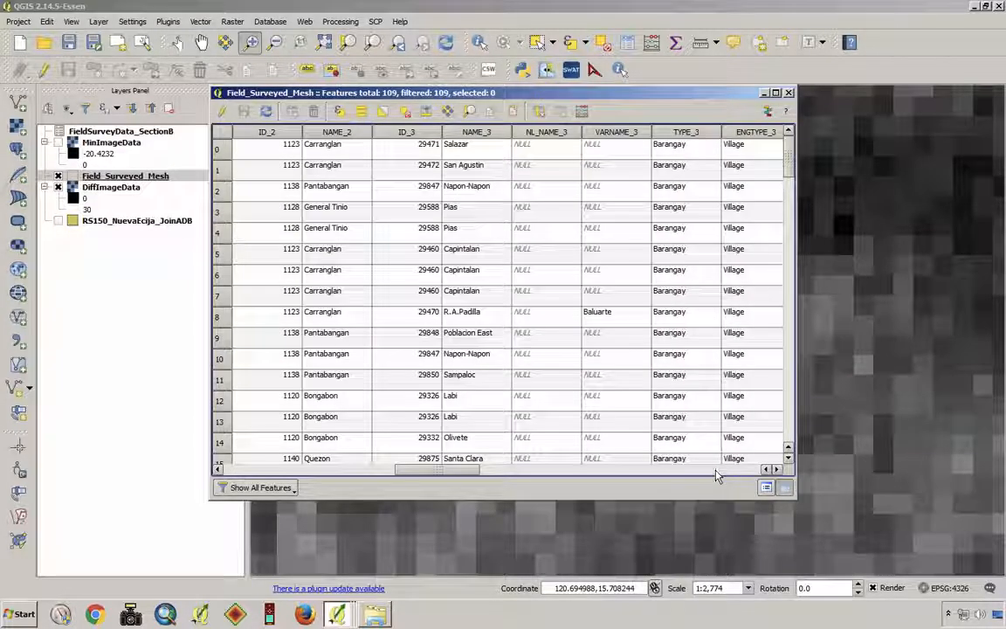
click(716, 470)
click(716, 470)
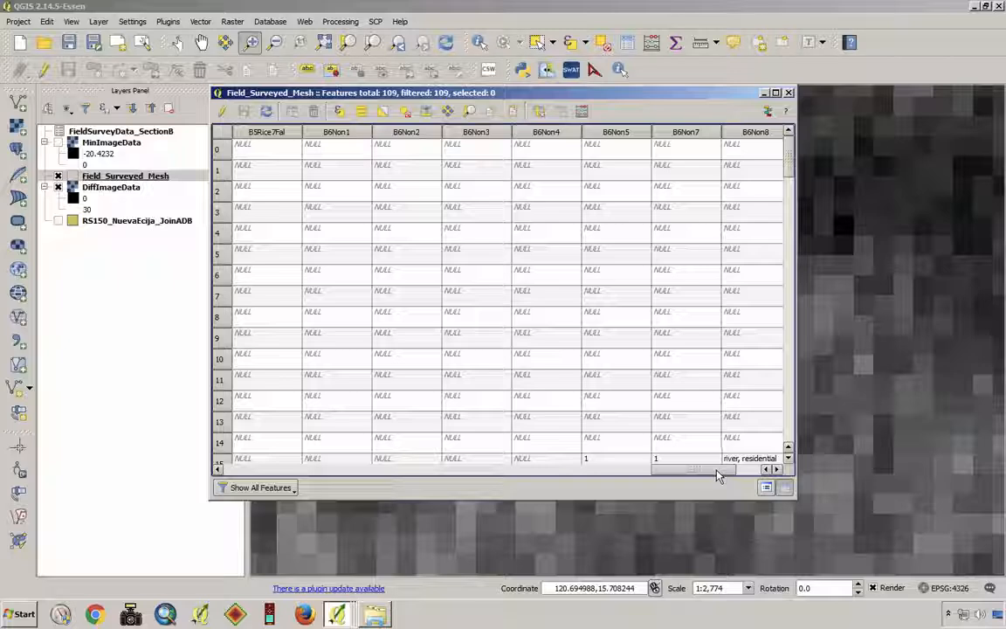
click(718, 471)
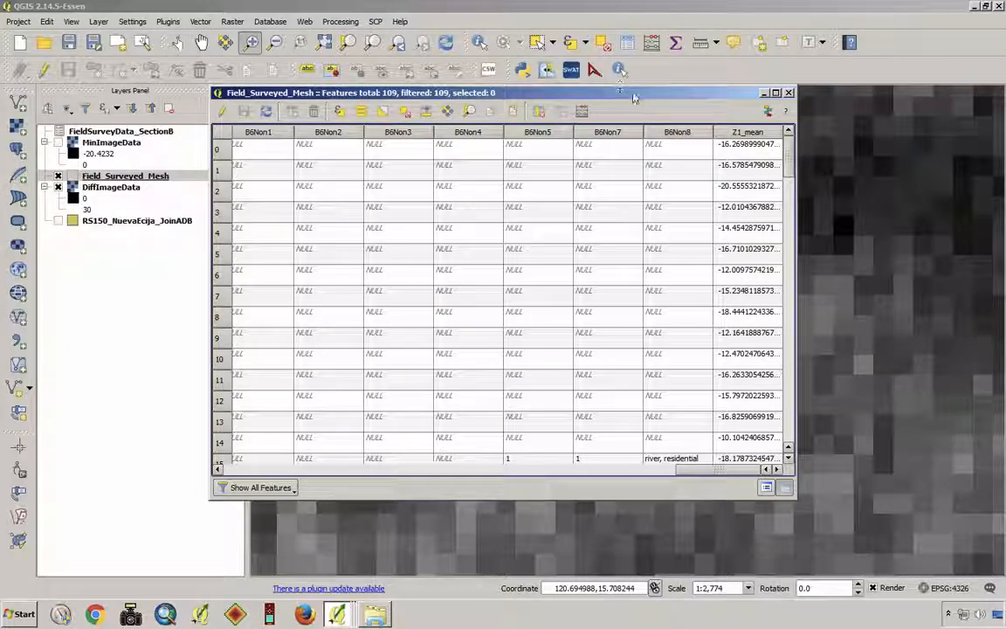
- Close the attribute table of Field_Surveyed_Mesh
mouse_move(636, 95)
mouse_down()
mouse_move(639, 130)
mouse_move(653, 129)
mouse_up()
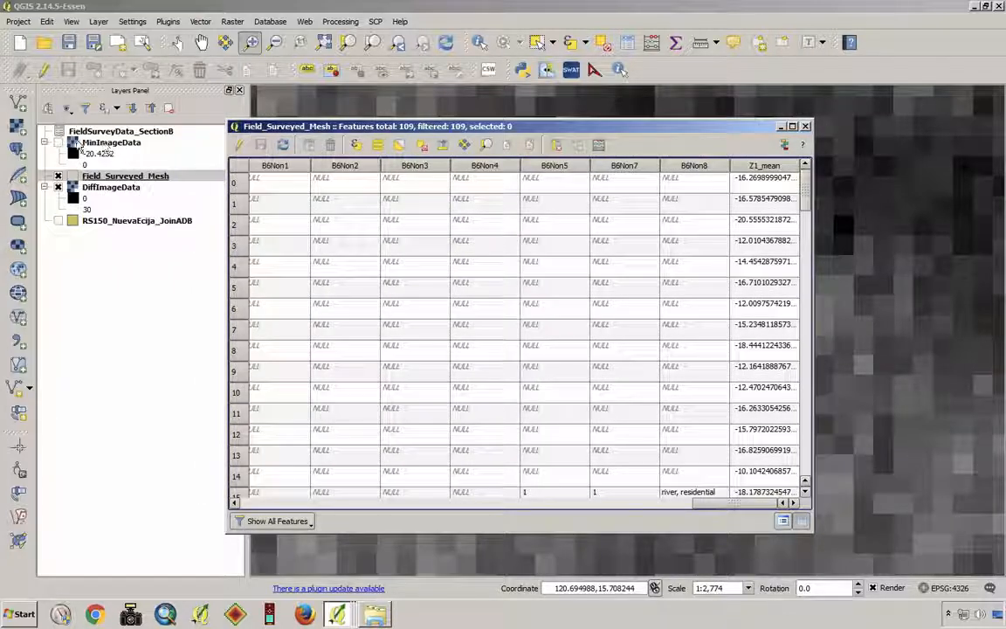
click(58, 176)
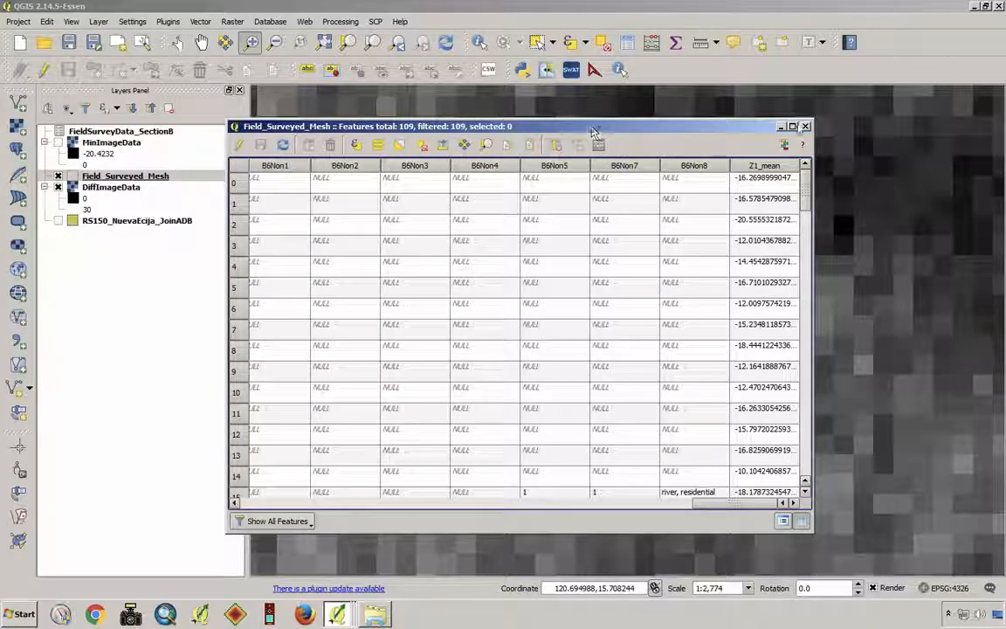
click(806, 126)
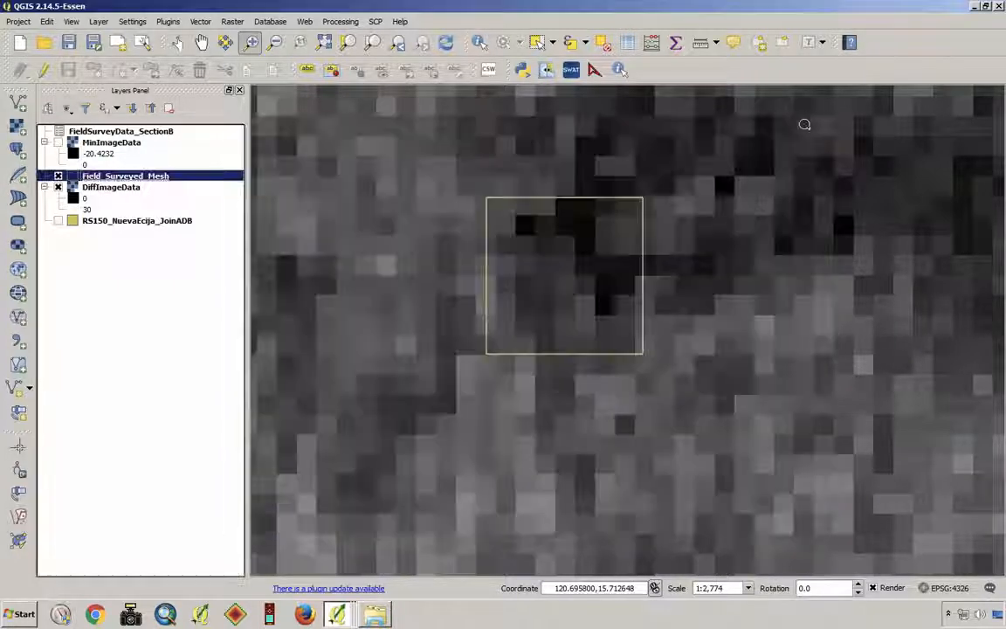
- Set up Zonal Statistics for the DiffImageData raster with Field_Surveyed_Mesh as the zones and the output column prefix Z2_
click(231, 22)
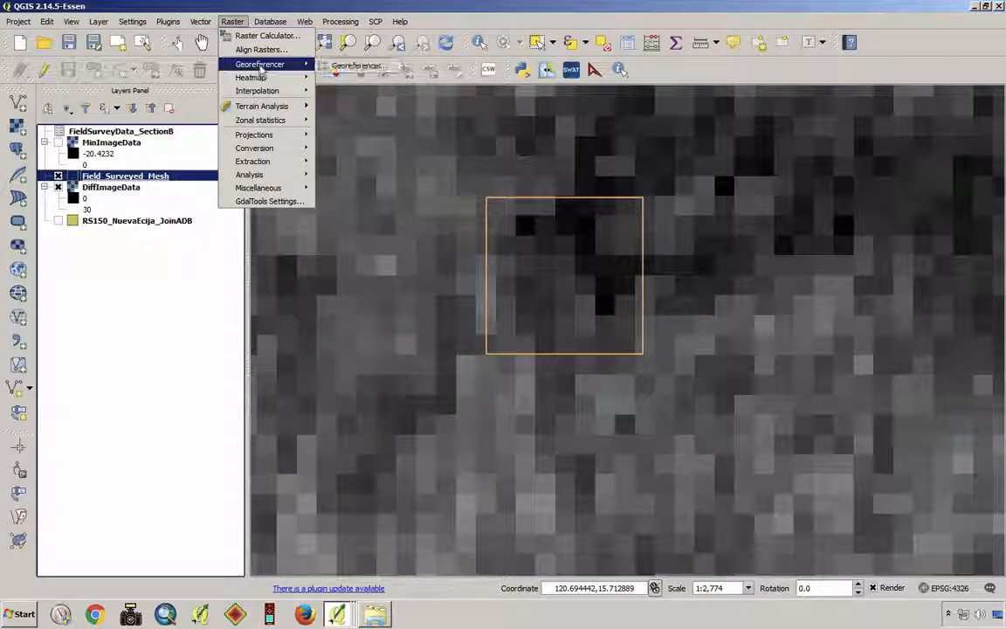
mouse_move(279, 127)
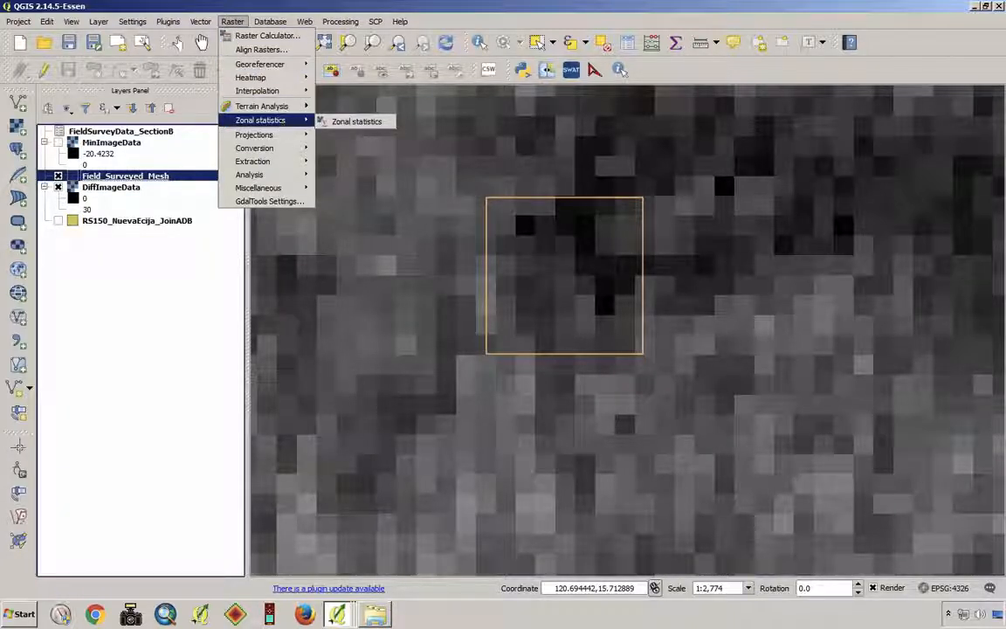
click(362, 127)
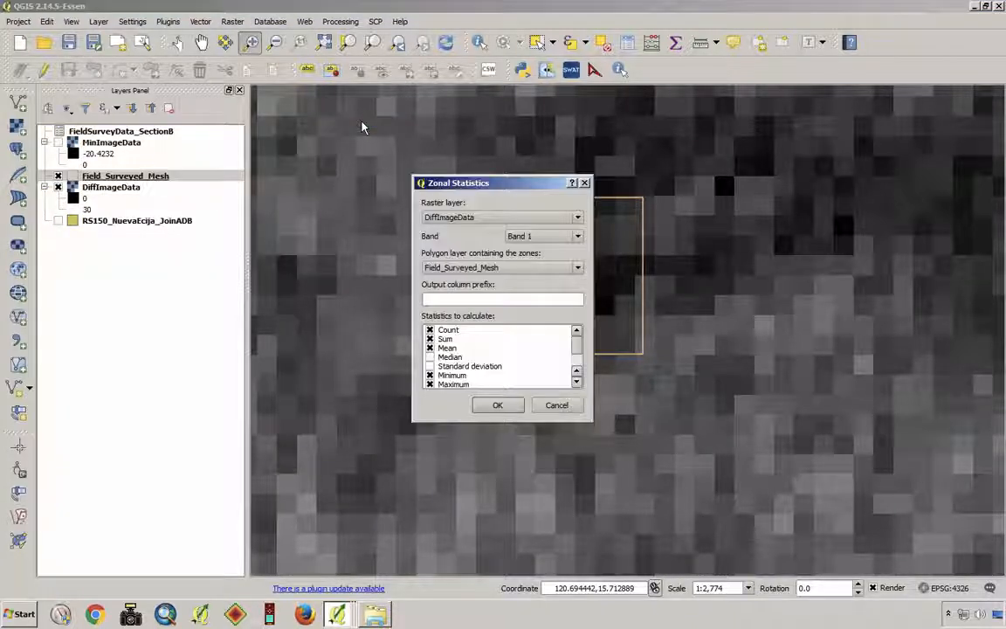
click(504, 221)
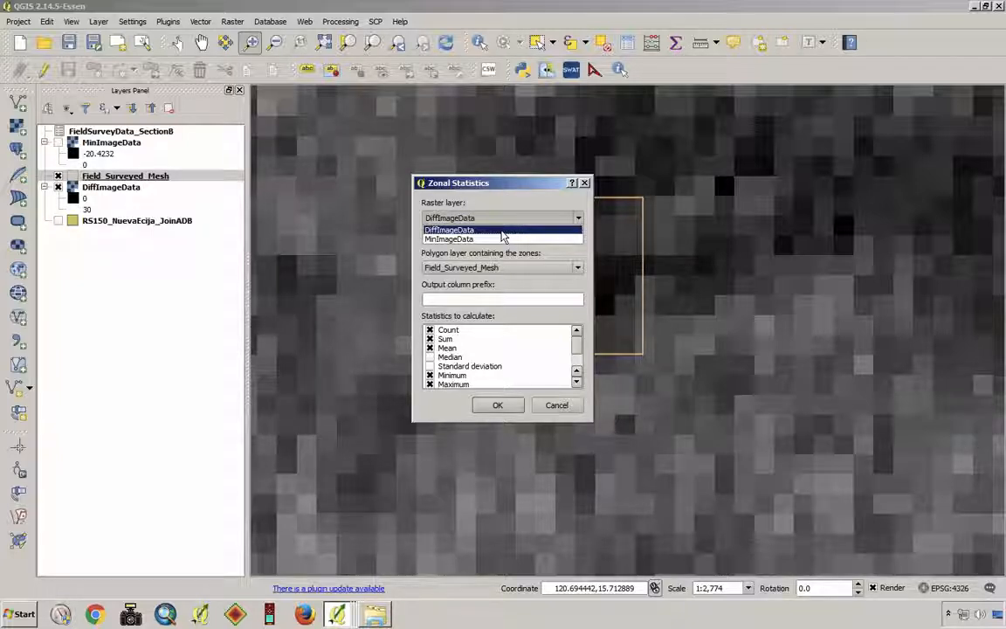
click(503, 230)
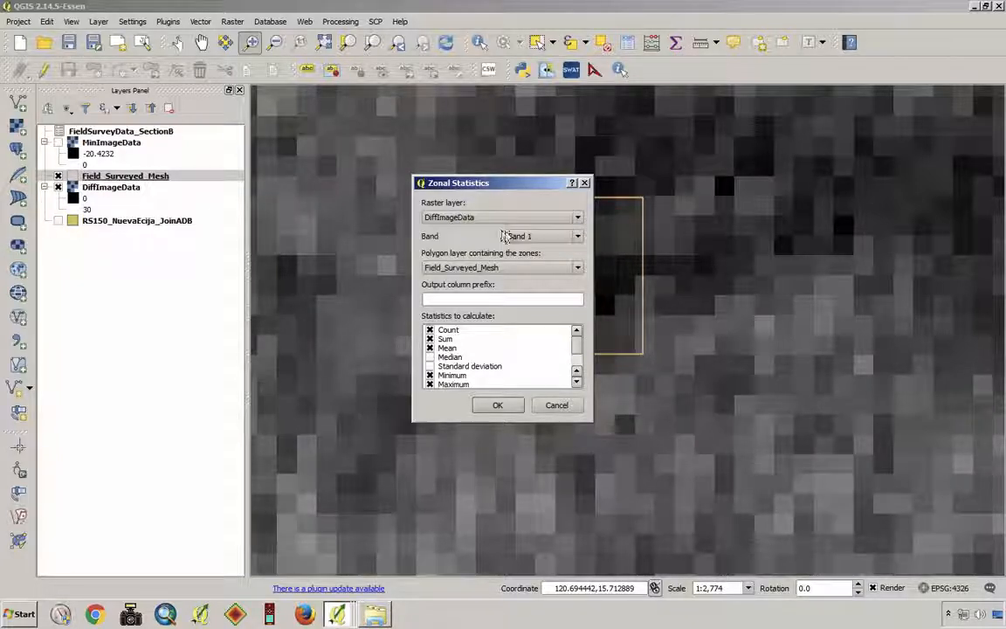
click(462, 299)
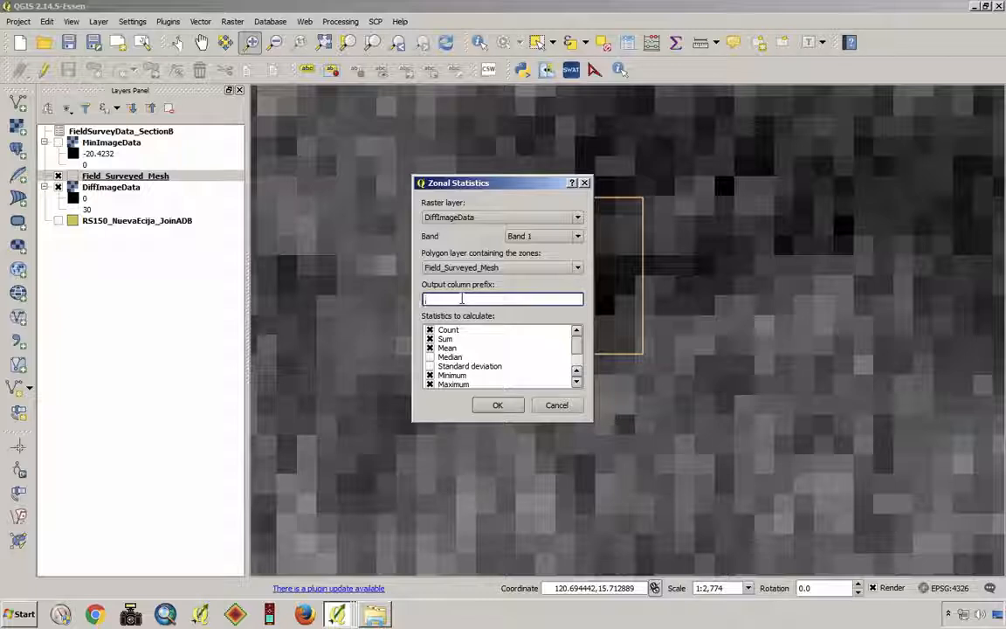
text(z2_)
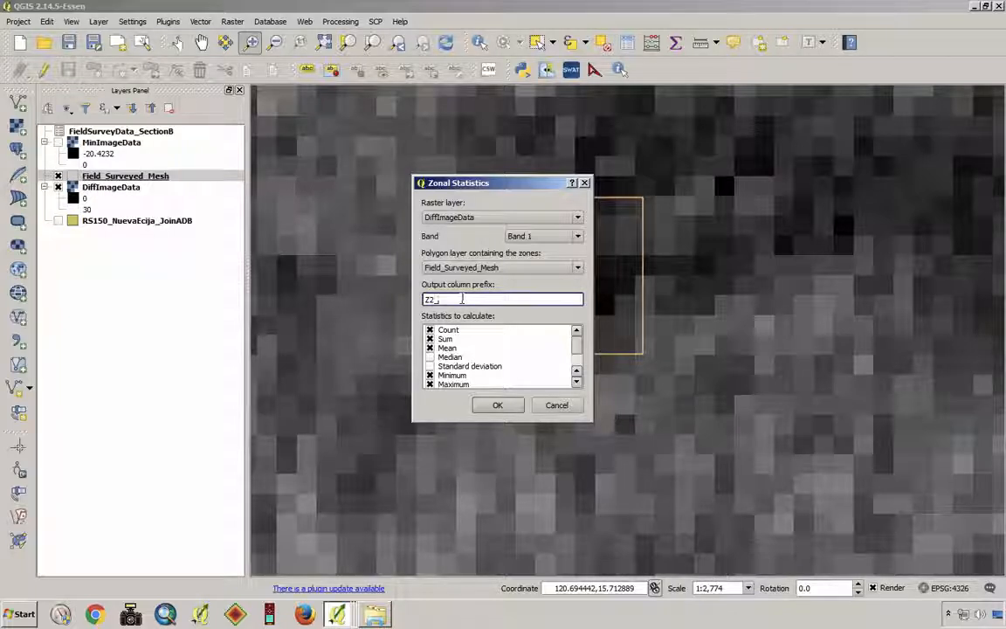
- Exclude Count, Sum, Minimum and Maximum so that only Mean is calculated, and run the DiffImageData zonal statistics
click(428, 329)
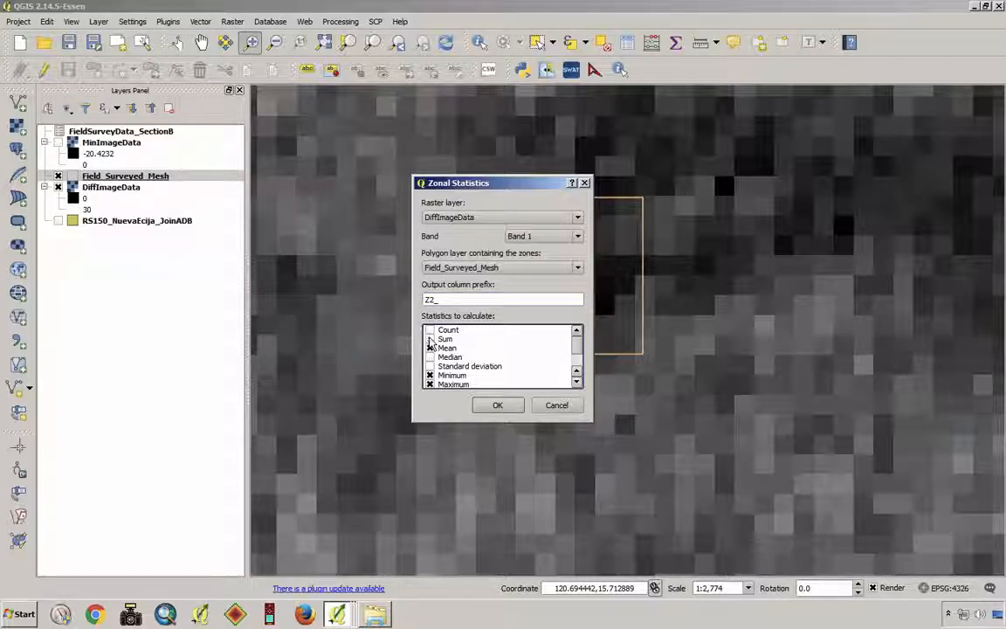
click(429, 375)
click(429, 385)
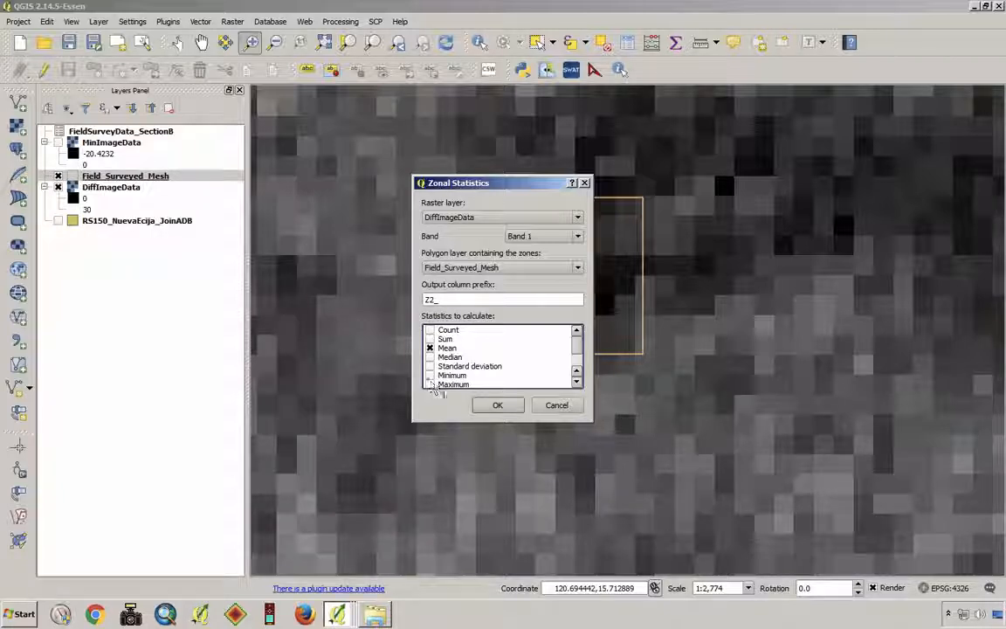
scroll(516, 337, down, 2)
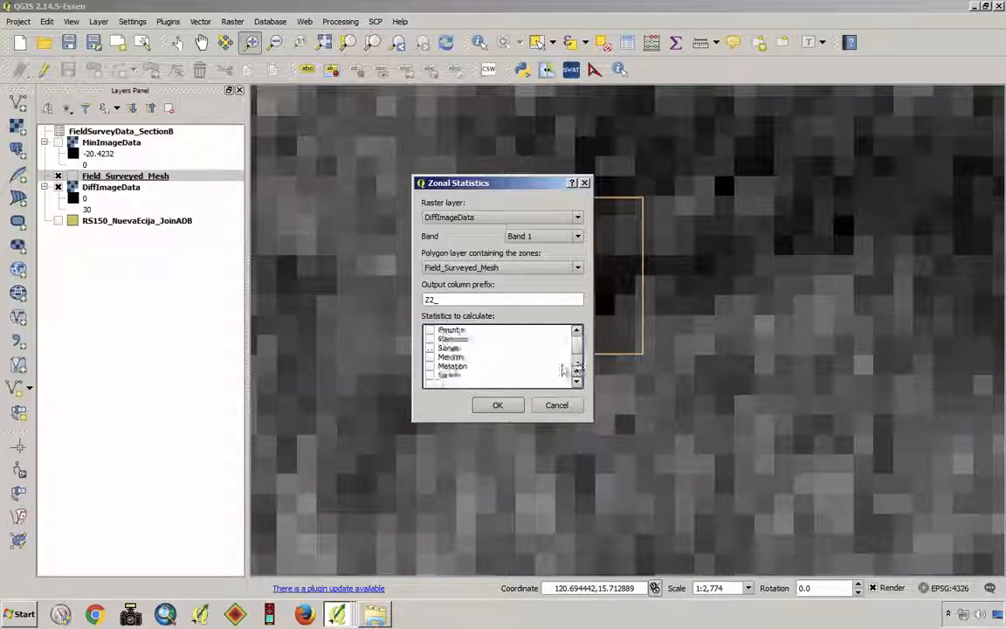
click(499, 408)
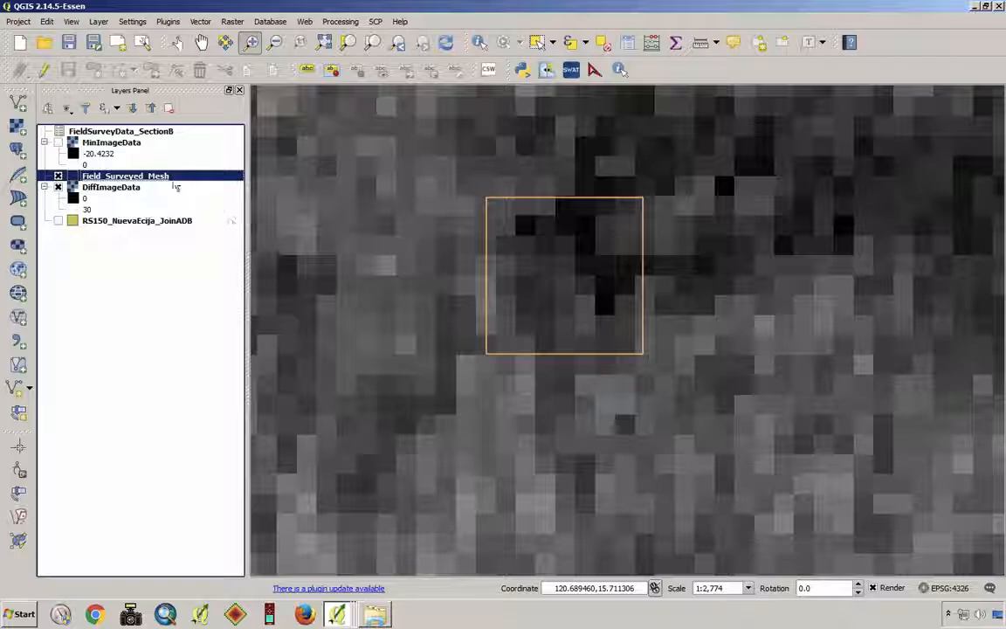
- Check the Z1_mean and Z2_mean columns at the end of the Field_Surveyed_Mesh attribute table, and close the table
right_click(135, 177)
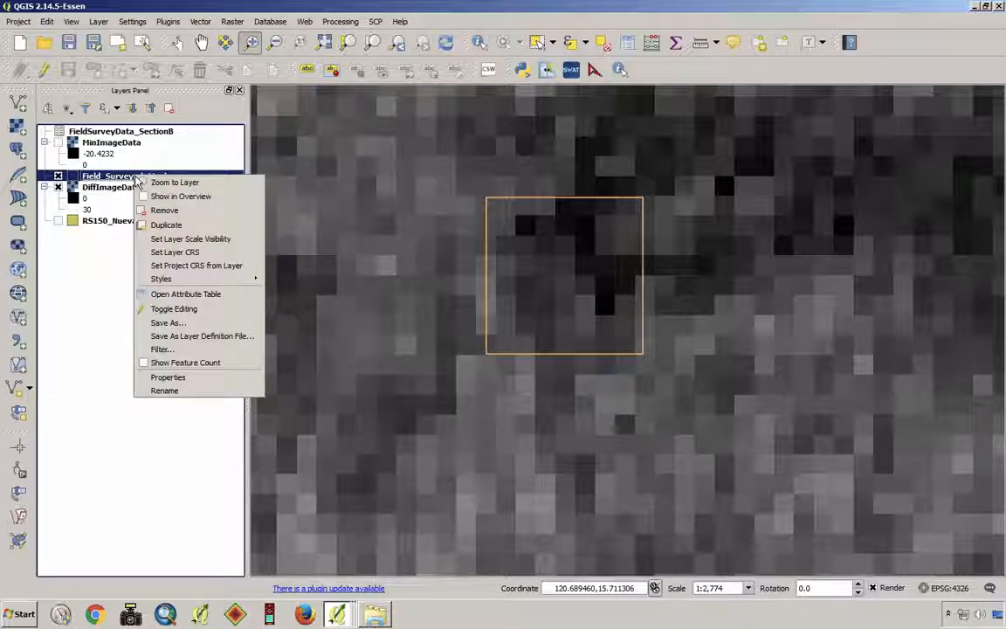
click(207, 294)
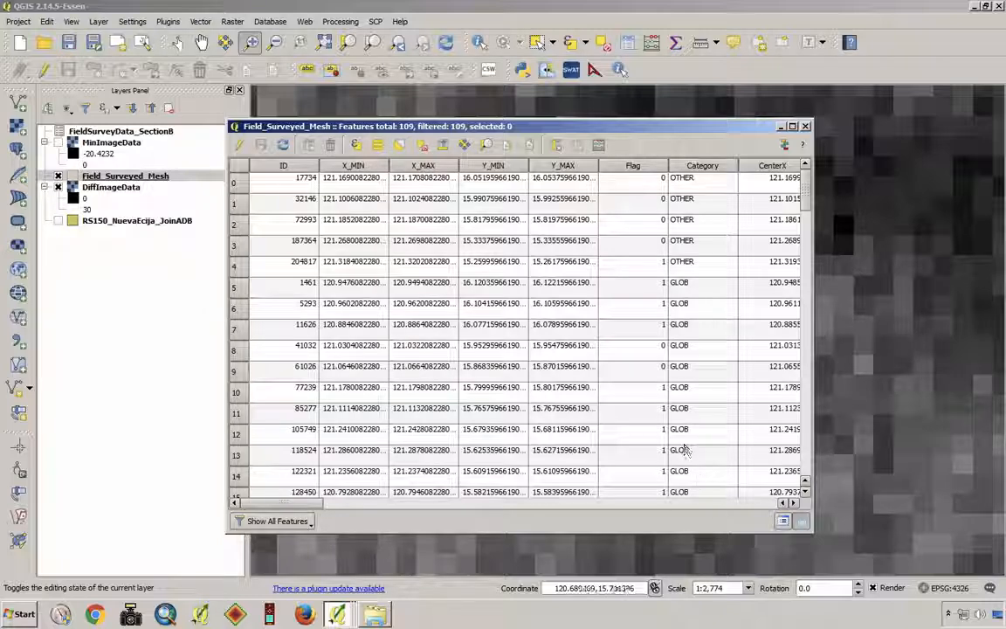
click(775, 504)
click(775, 504)
click(775, 504)
click(775, 504)
click(775, 504)
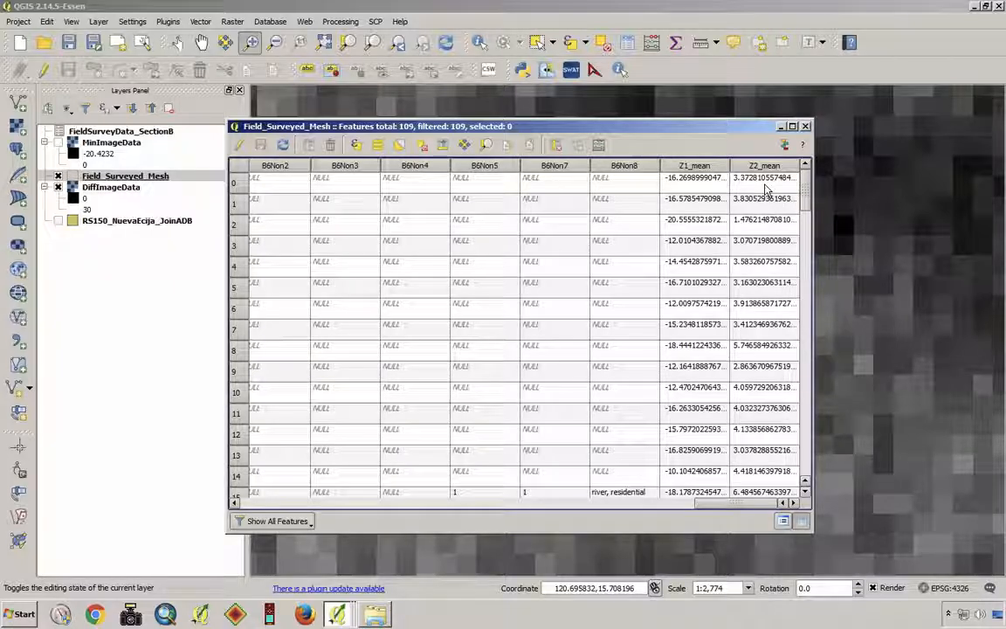
drag(745, 131, 702, 121)
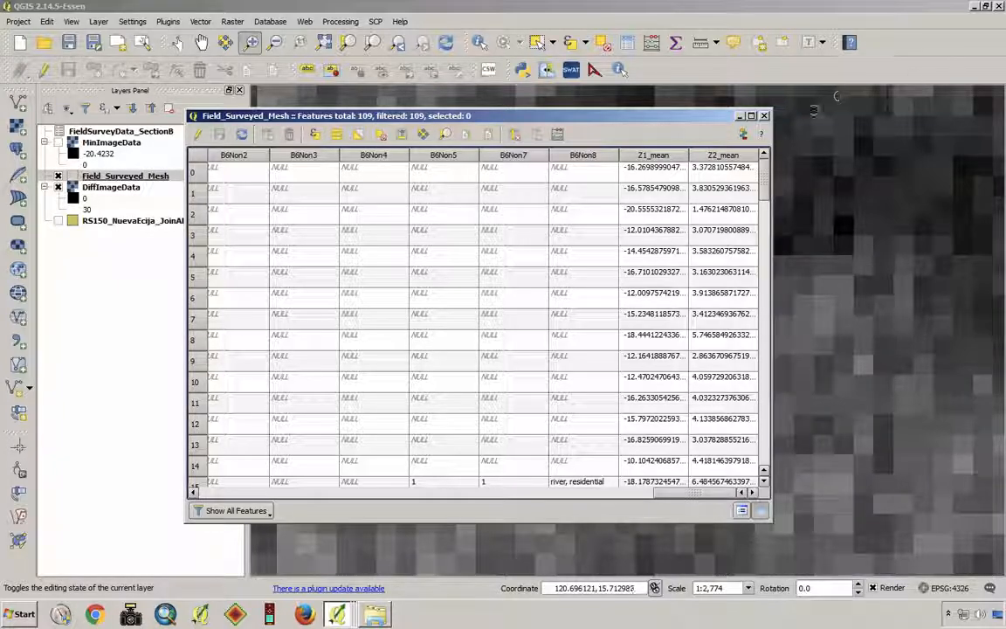
click(765, 116)
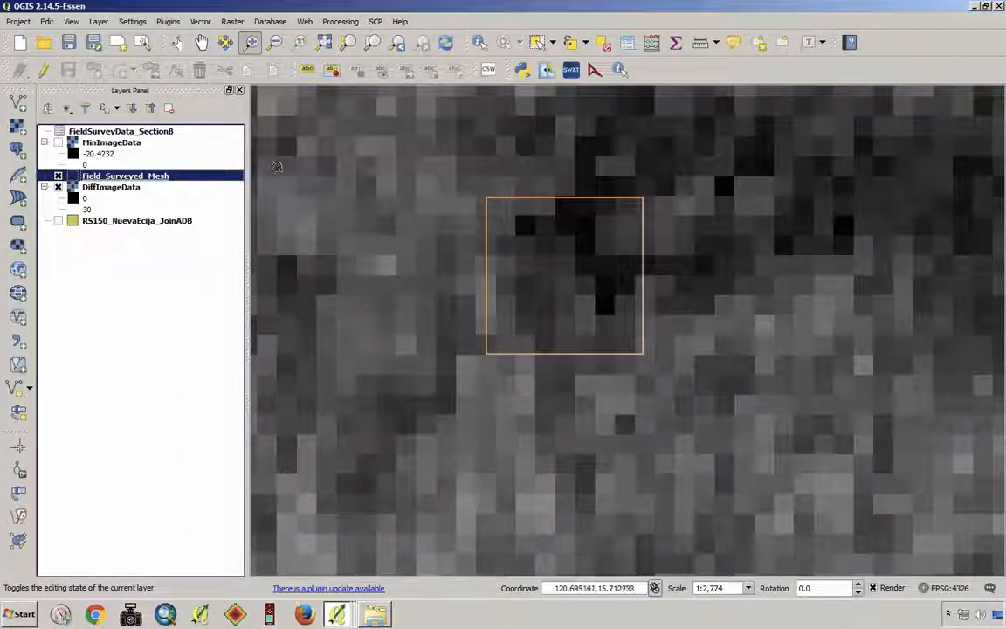
- Export Field_Surveyed_Mesh in Comma Separated Value format as ZoneStat.csv in the 03_Random_Sampled_Mesh folder, adding the saved file to the map
right_click(150, 178)
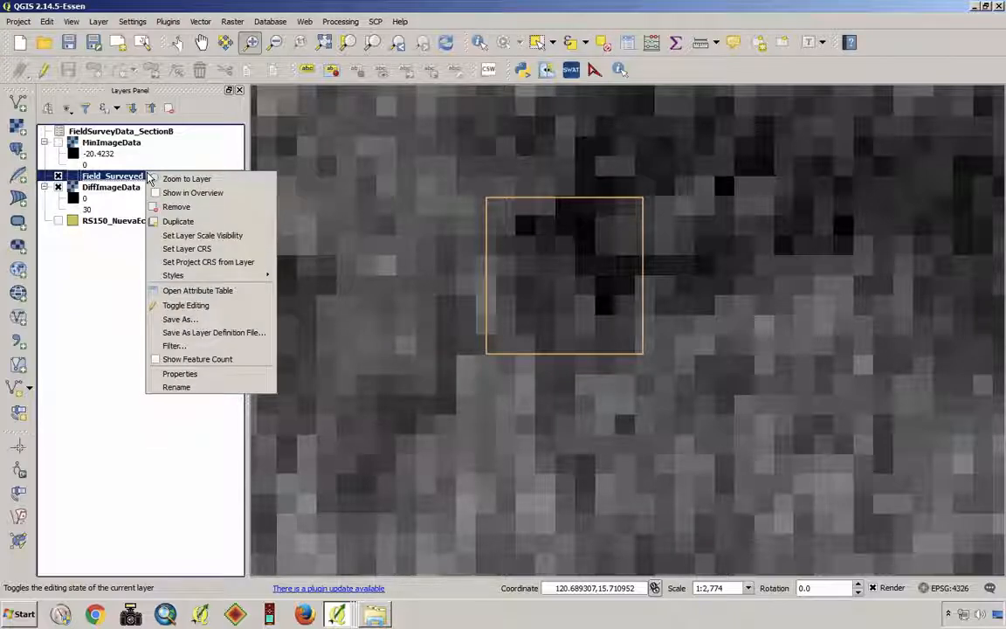
click(209, 322)
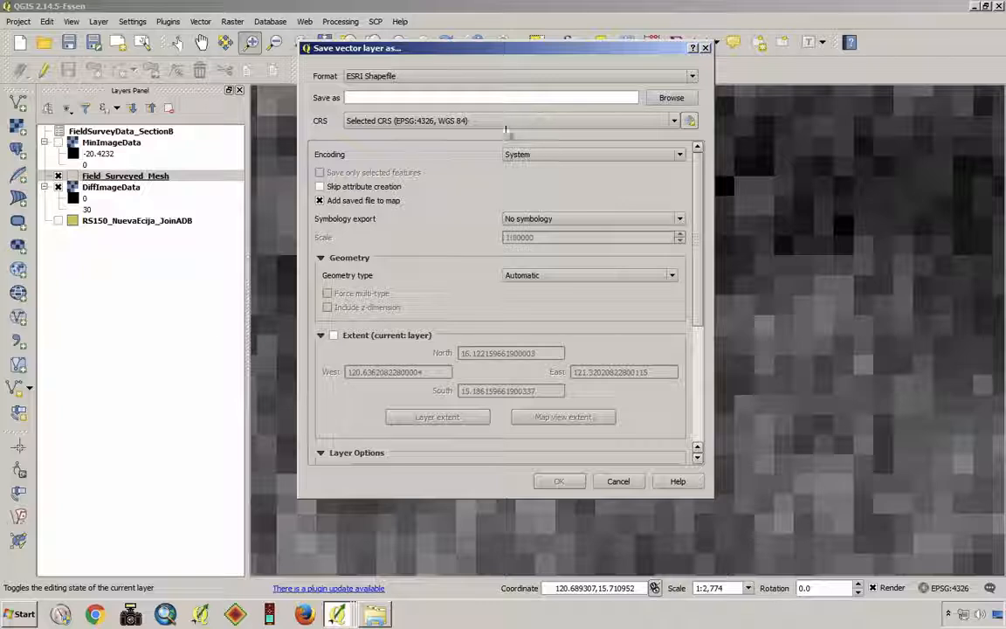
click(693, 79)
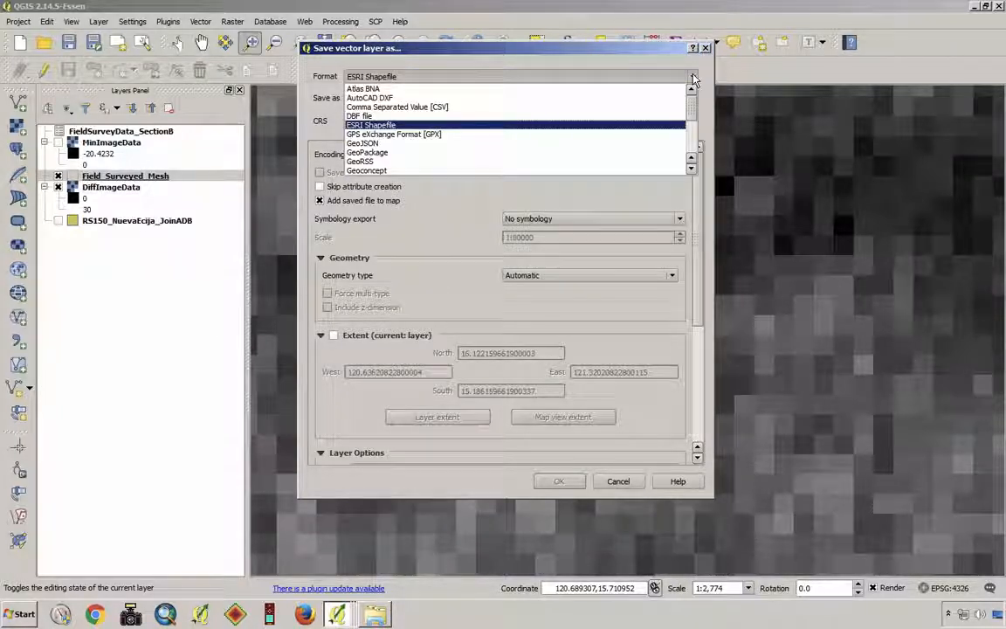
click(455, 109)
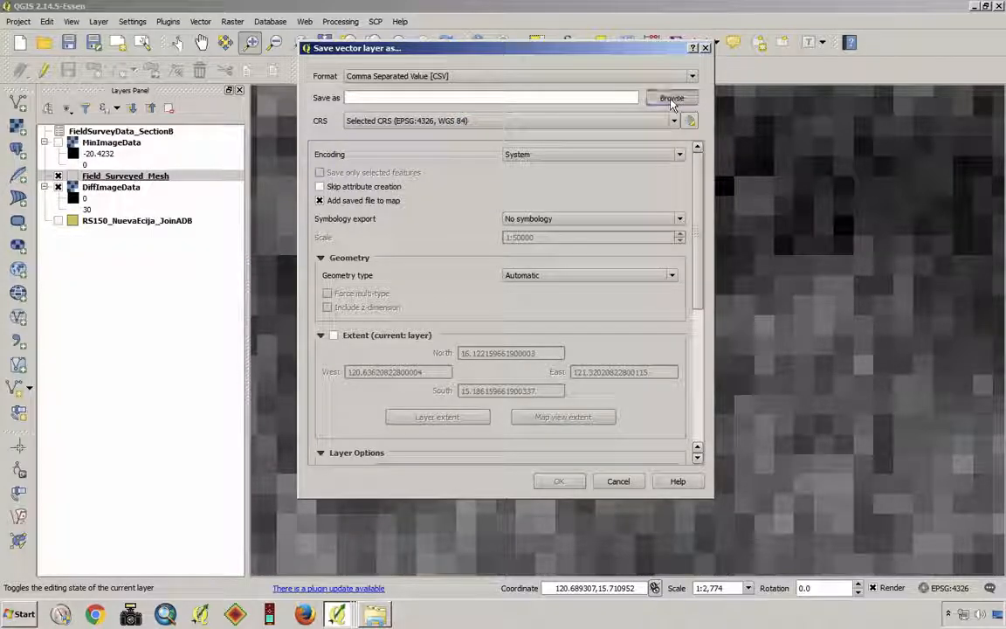
click(669, 98)
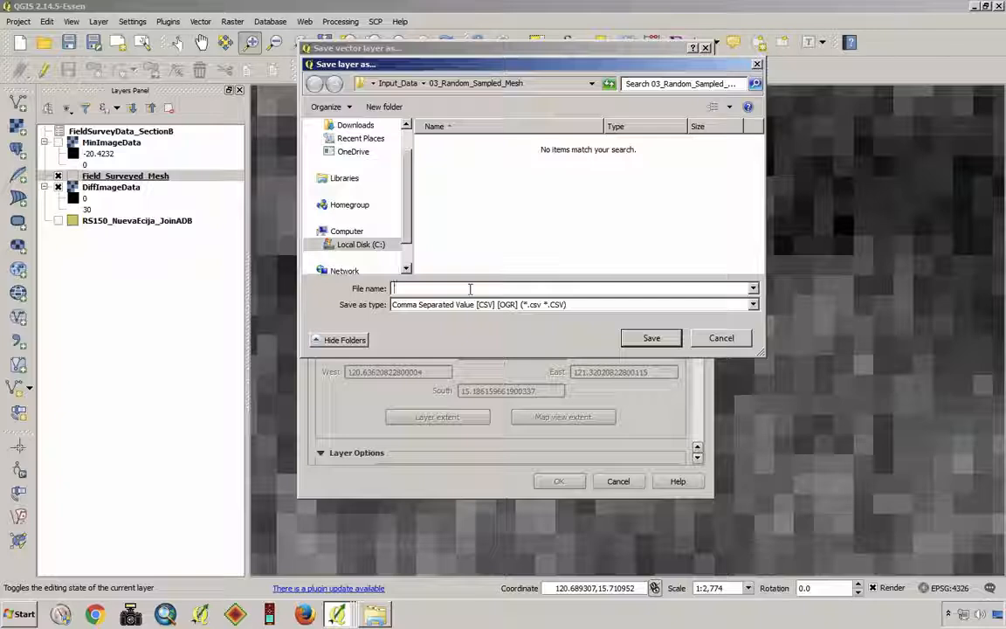
text(ZoneSat.csv)
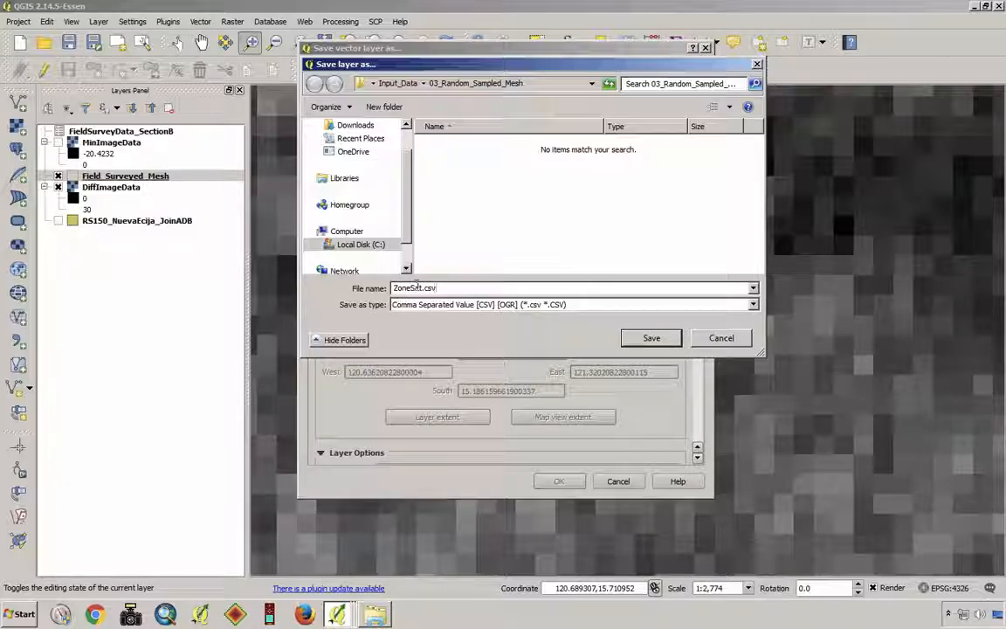
click(653, 338)
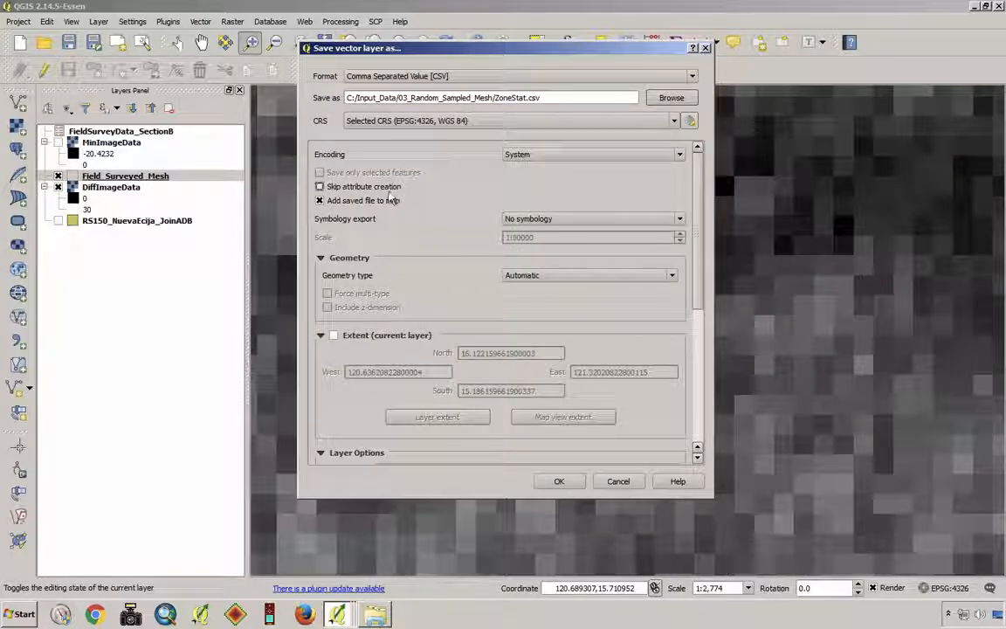
click(564, 483)
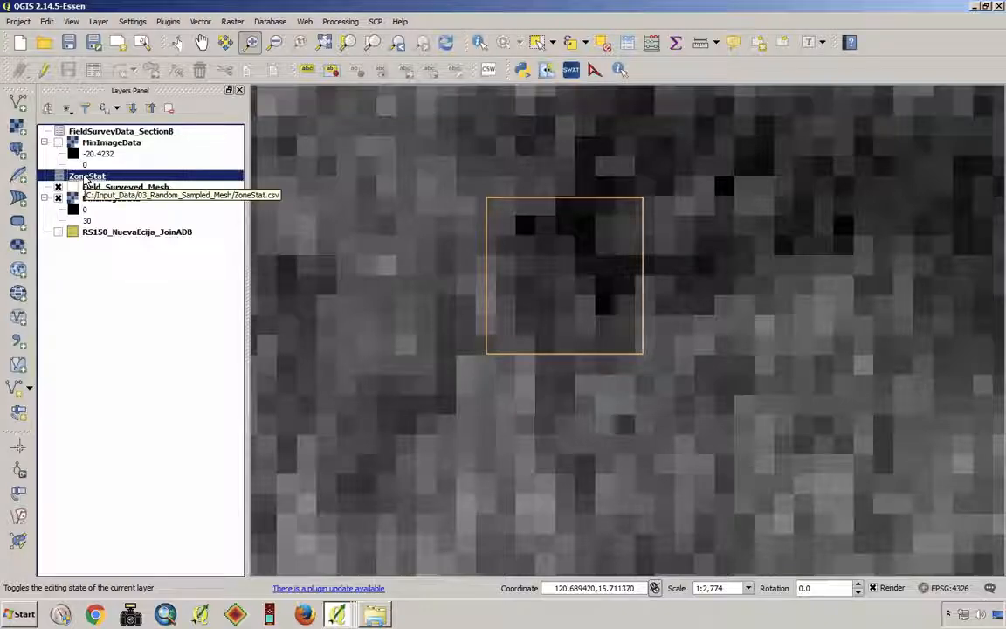
- Open the ZoneStat attribute table and look through its exported columns
right_click(86, 179)
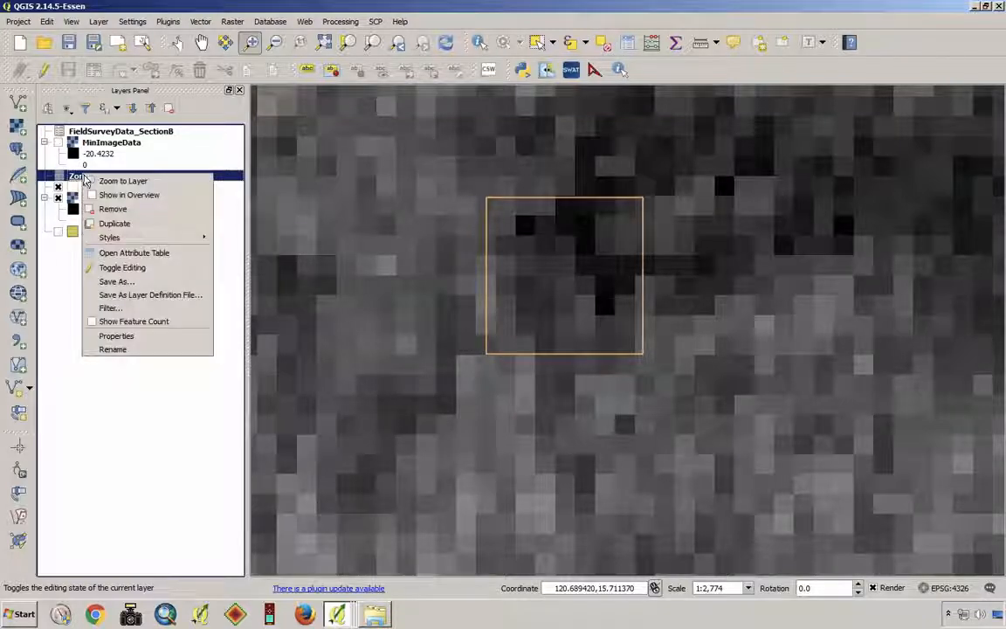
click(163, 256)
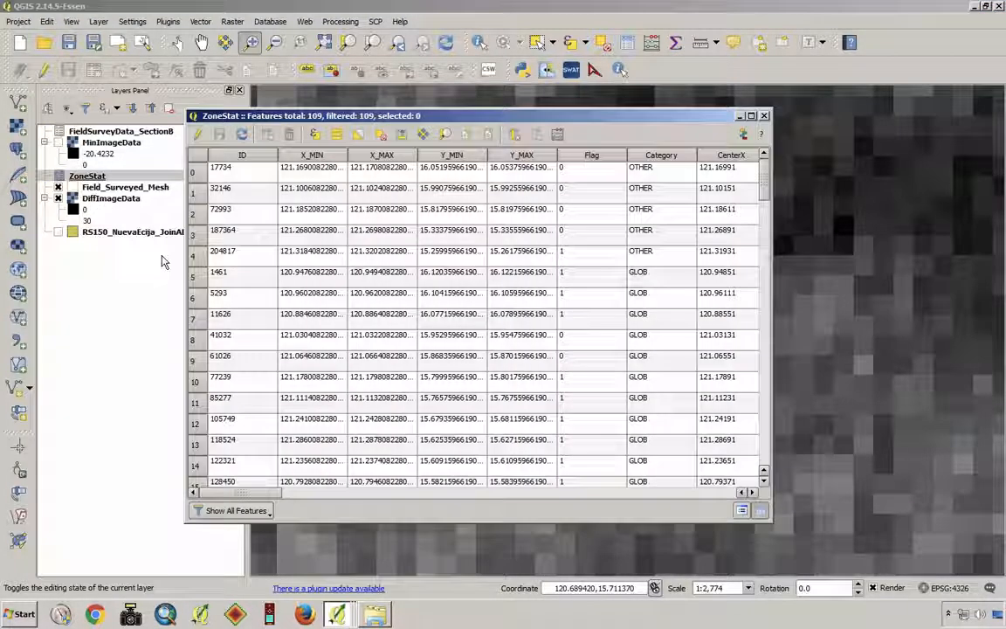
drag(235, 495, 179, 507)
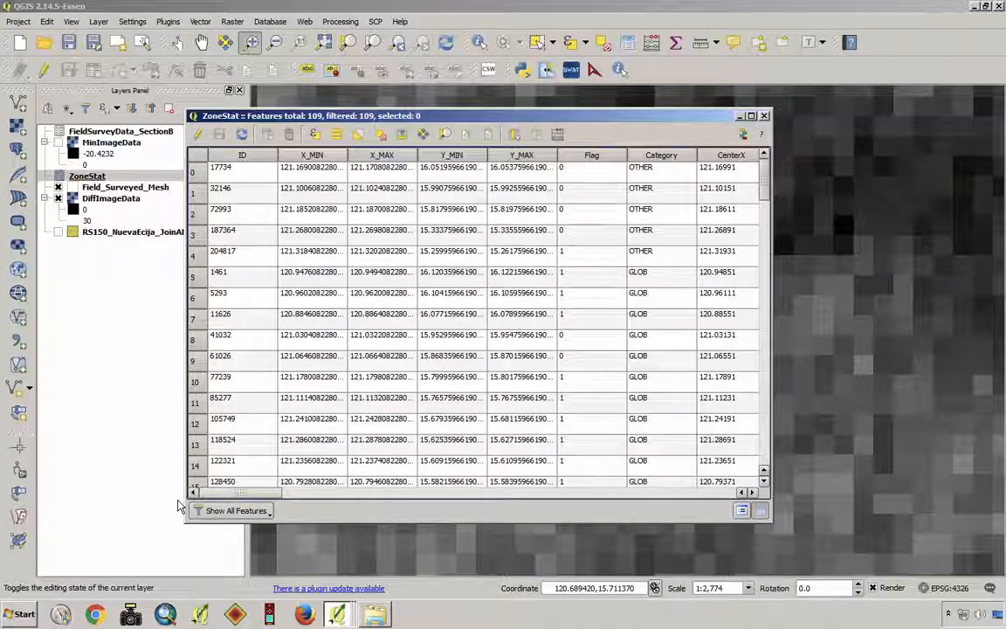